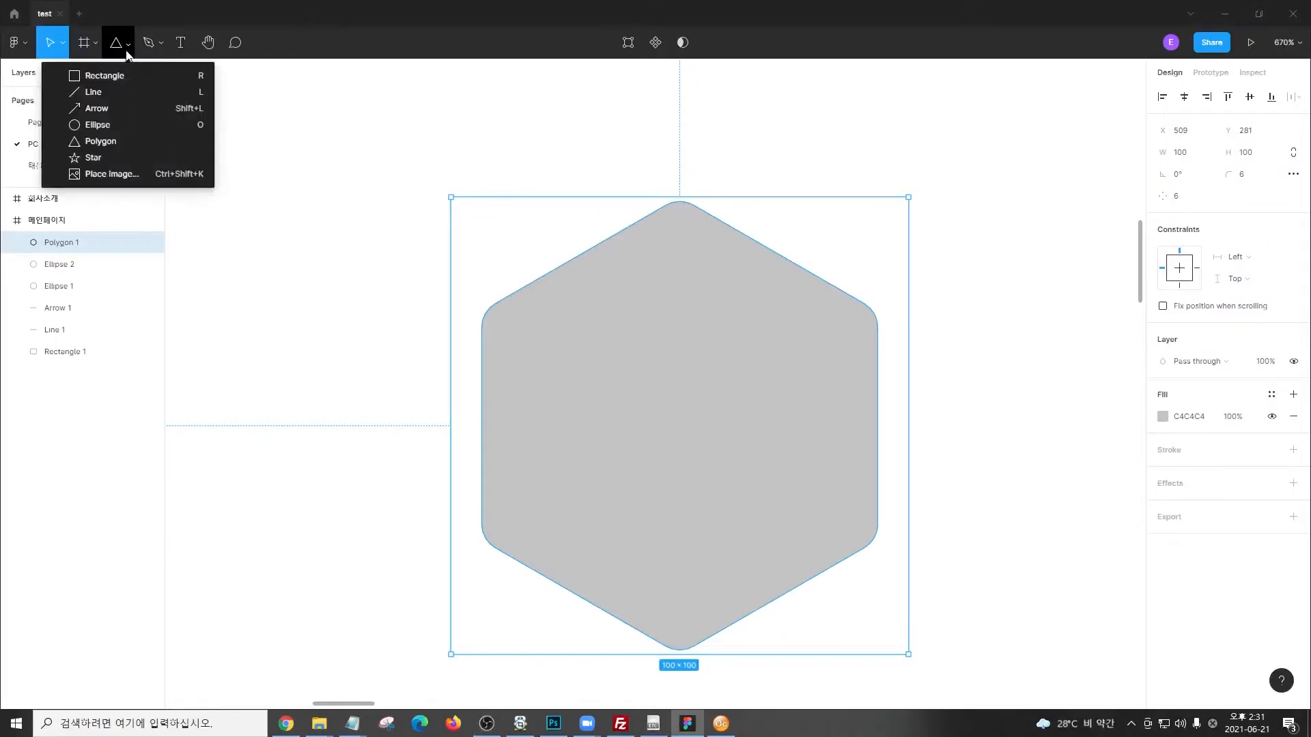
Draw a 100 × 100 star to the right of the rounded hexagon
{"action": "left_click", "coordinate": [113, 156]}
{"action": "scroll", "coordinate": [557, 301], "scroll_direction": "down", "scroll_amount": 3}
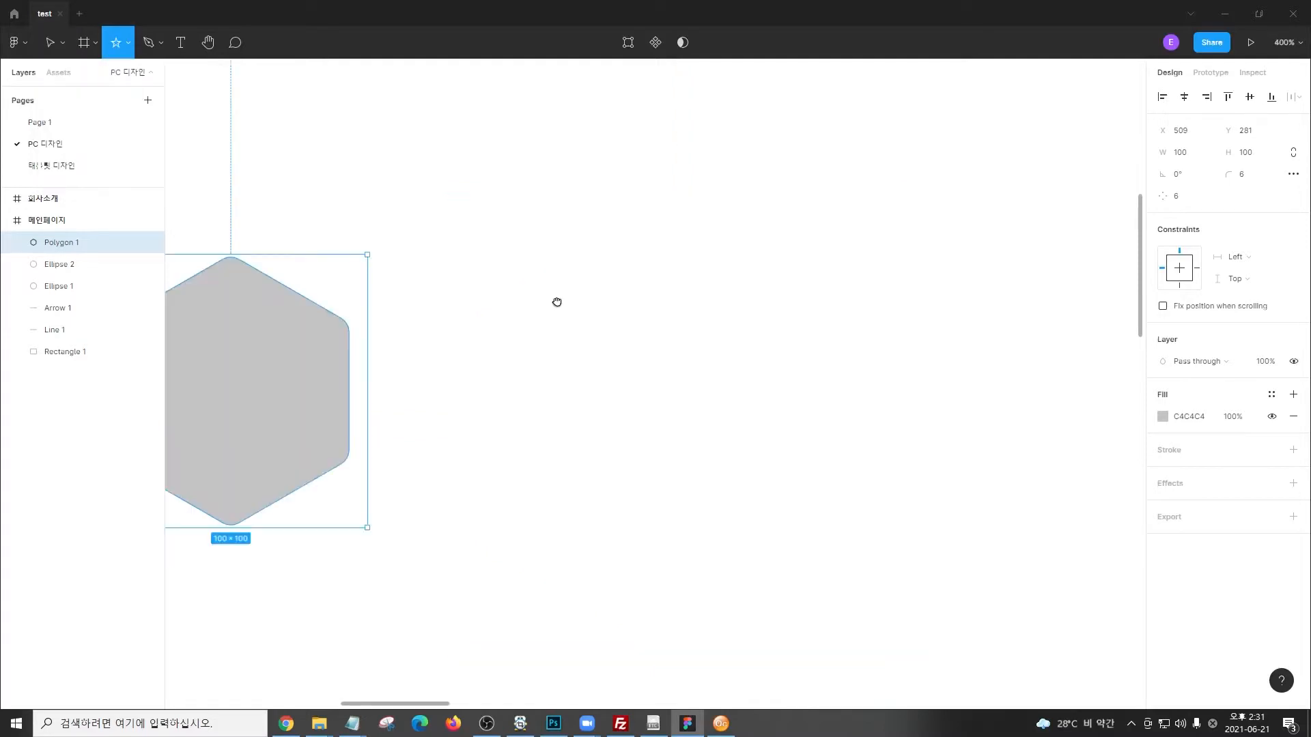
{"action": "left_click", "coordinate": [587, 348]}
{"action": "left_click_drag", "start_coordinate": [588, 334], "coordinate": [610, 383]}
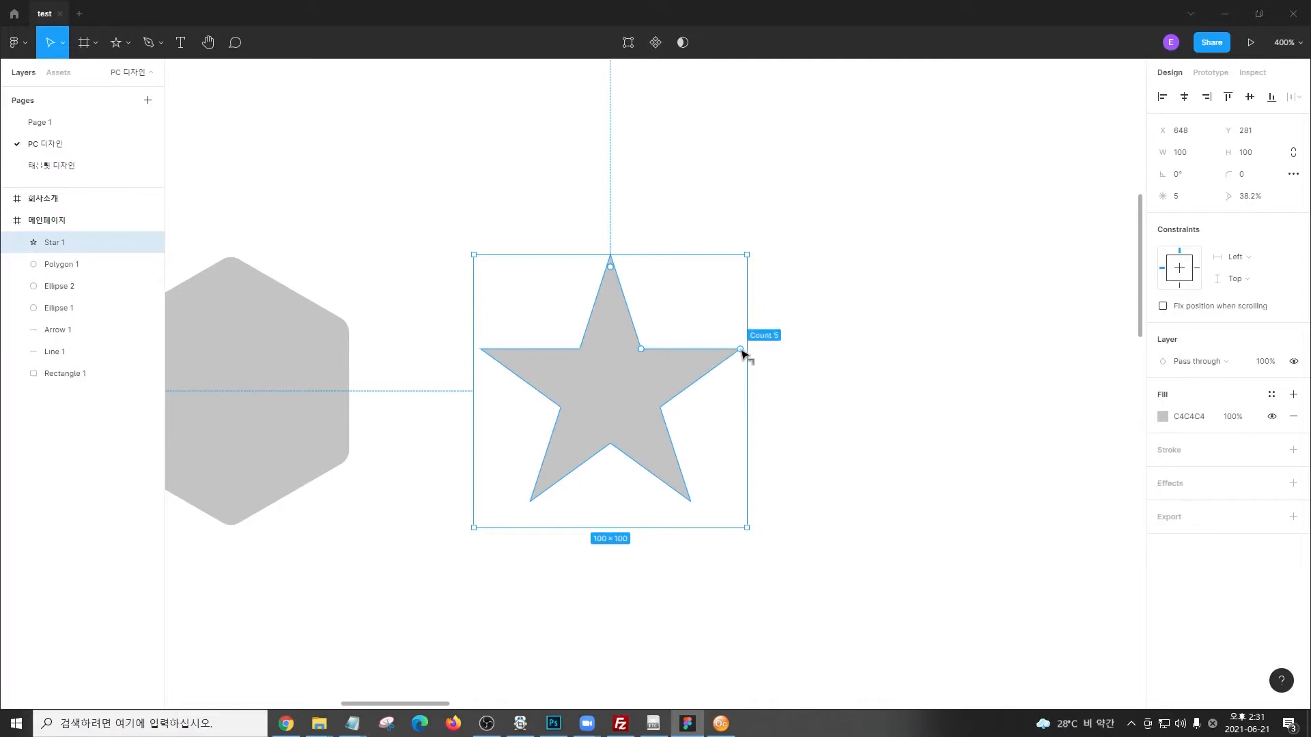
Reshape the star into a gear with 15 points, a 59% inner ratio and a corner radius of 3
{"action": "left_click_drag", "start_coordinate": [742, 352], "coordinate": [671, 268]}
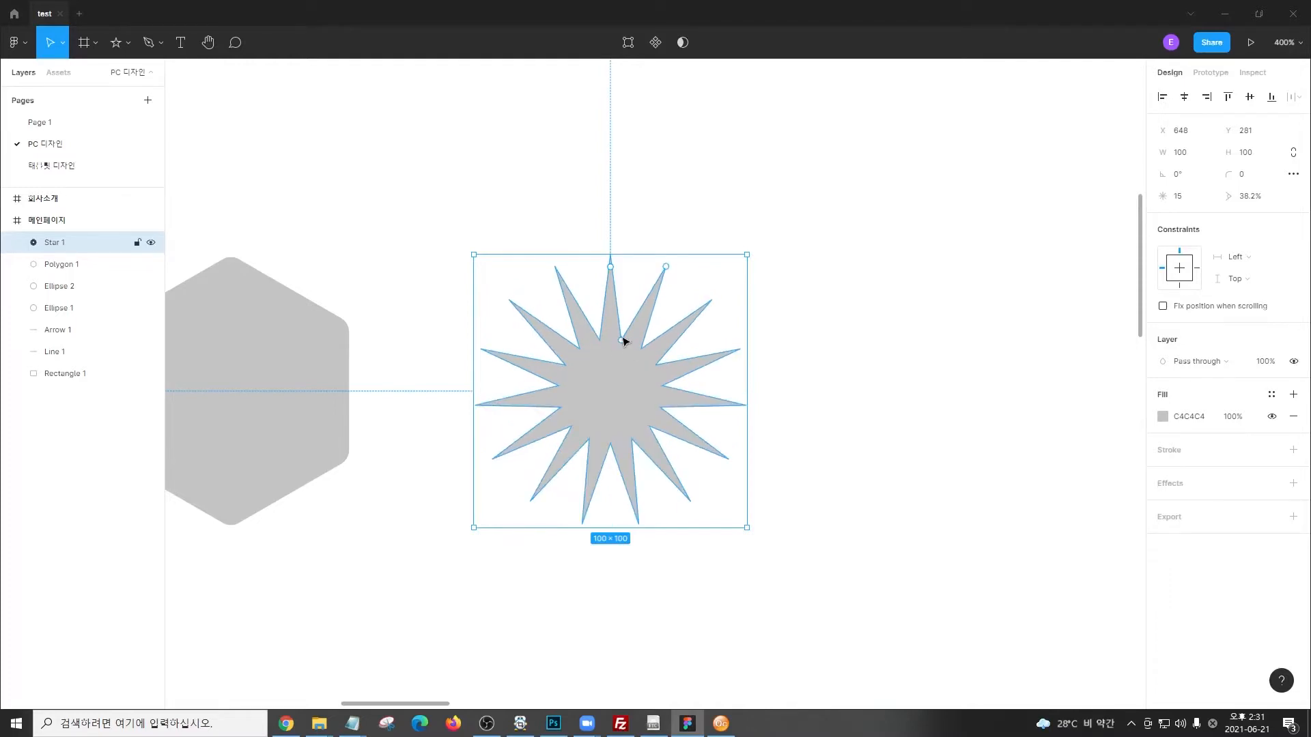
{"action": "mouse_move", "coordinate": [622, 342]}
{"action": "left_mouse_down"}
{"action": "mouse_move", "coordinate": [641, 284]}
{"action": "mouse_move", "coordinate": [650, 298]}
{"action": "mouse_move", "coordinate": [634, 313]}
{"action": "mouse_move", "coordinate": [681, 284]}
{"action": "mouse_move", "coordinate": [678, 273]}
{"action": "mouse_move", "coordinate": [665, 293]}
{"action": "mouse_move", "coordinate": [623, 278]}
{"action": "left_mouse_up"}
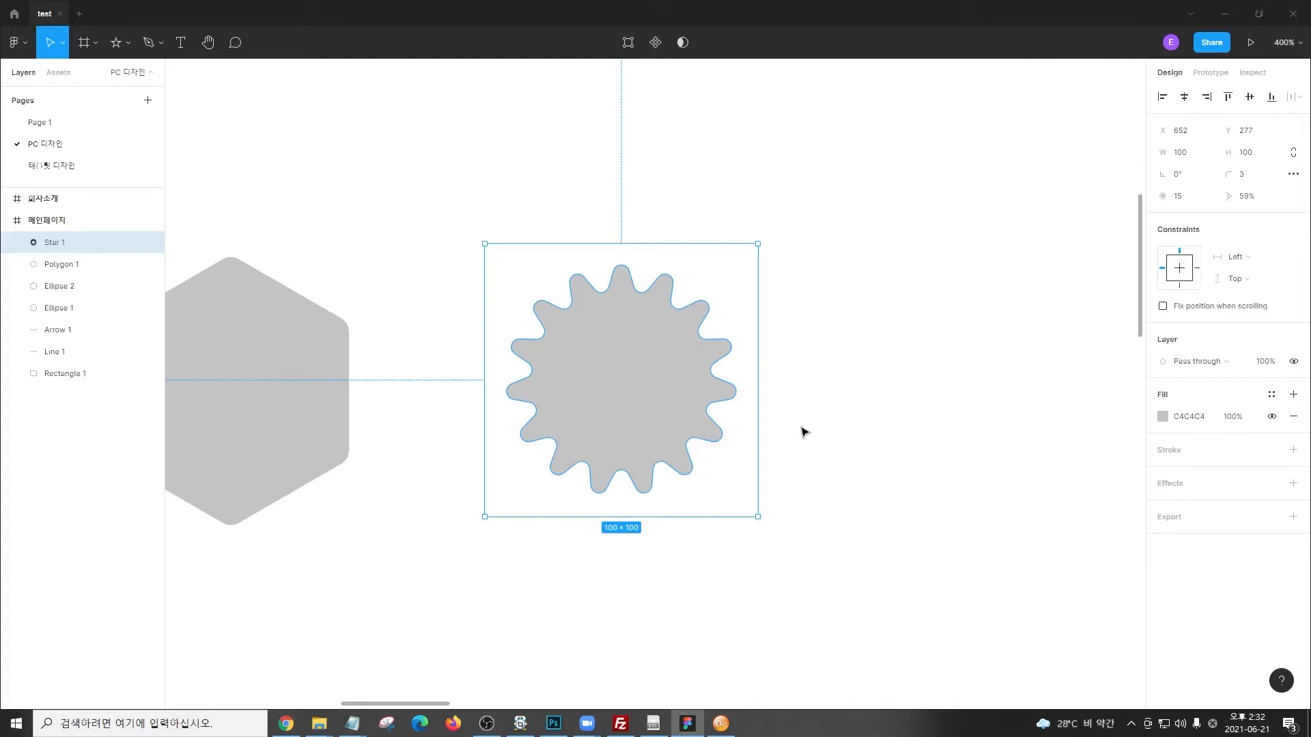
{"action": "mouse_move", "coordinate": [716, 303]}
{"action": "mouse_move", "coordinate": [505, 351]}
Switch to the SC_02_Teacher's Modules document in Chrome, view the PS12_UIDesignfortheWeb example file entry, and return to the design
{"action": "left_click", "coordinate": [129, 41]}
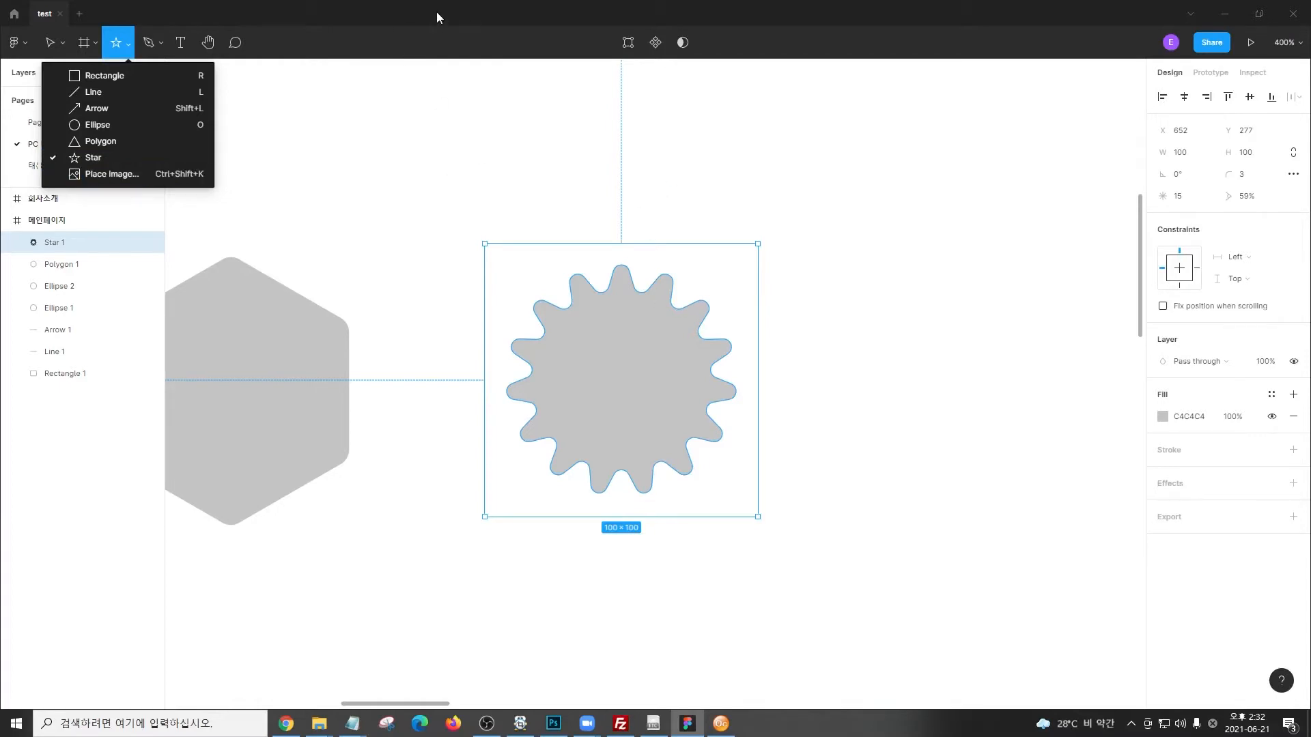
{"action": "left_click", "coordinate": [318, 723]}
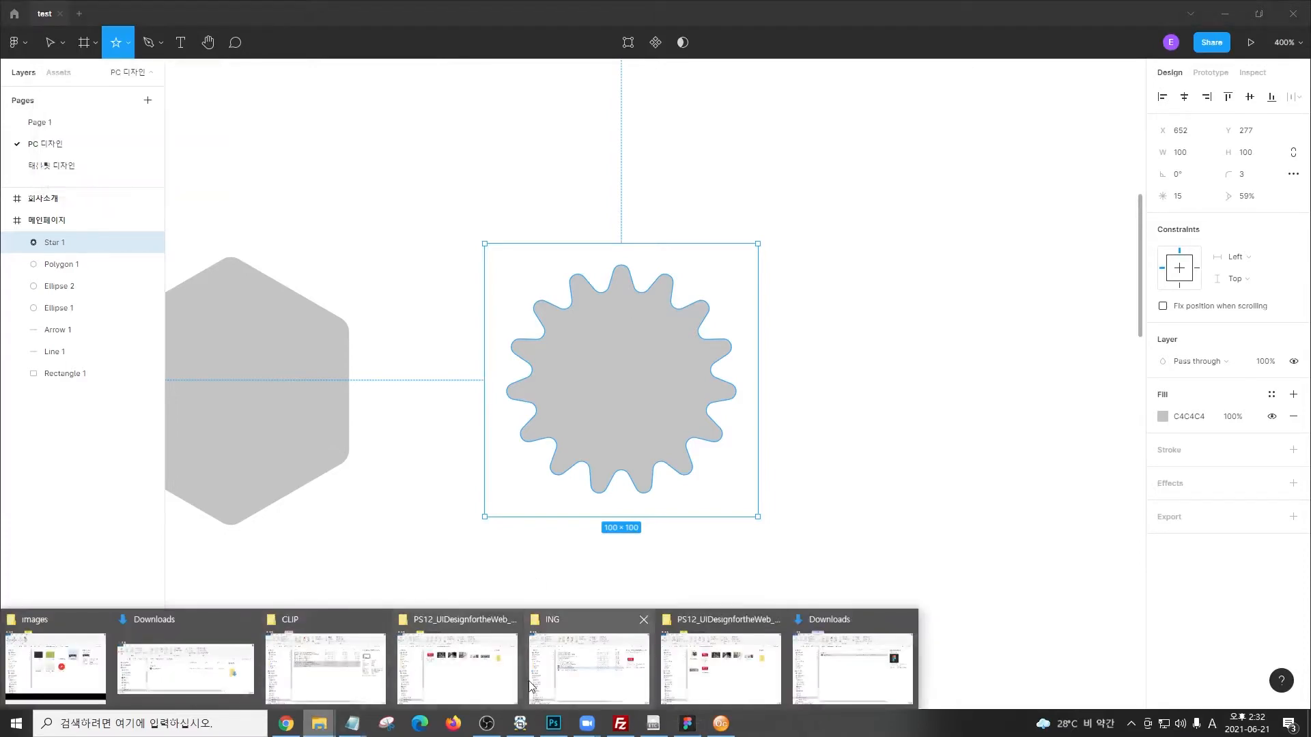
{"action": "left_click", "coordinate": [618, 680]}
{"action": "left_click", "coordinate": [295, 729]}
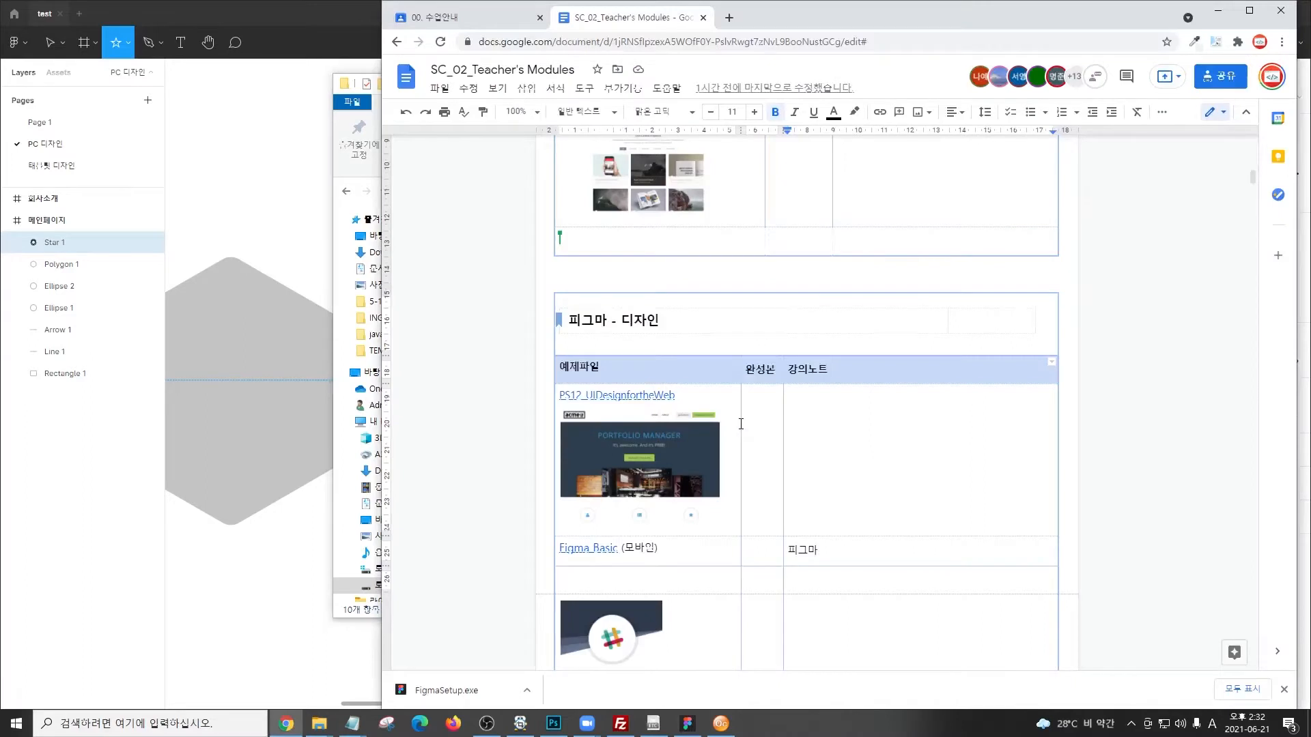
{"action": "key", "text": "F12"}
{"action": "left_click_drag", "start_coordinate": [517, 371], "coordinate": [756, 422]}
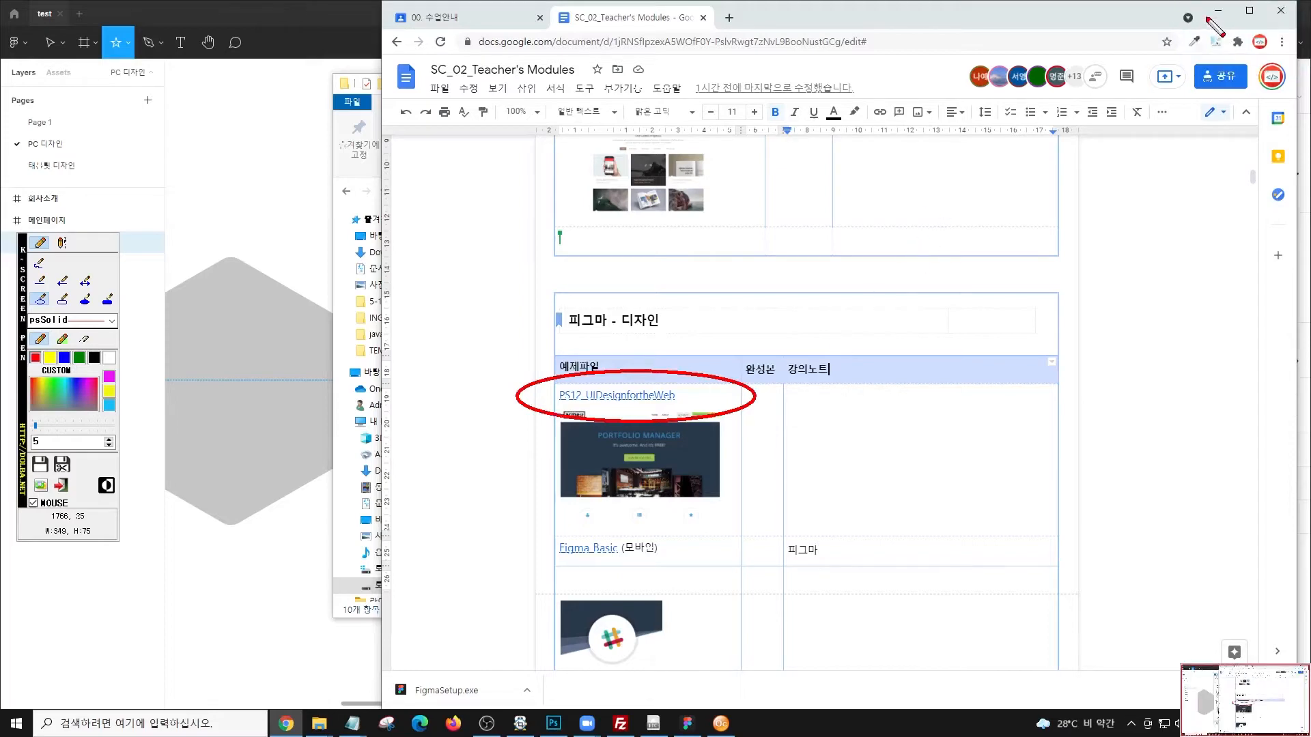
{"action": "key", "text": "F12"}
{"action": "left_click", "coordinate": [1219, 12]}
{"action": "left_click", "coordinate": [715, 15]}
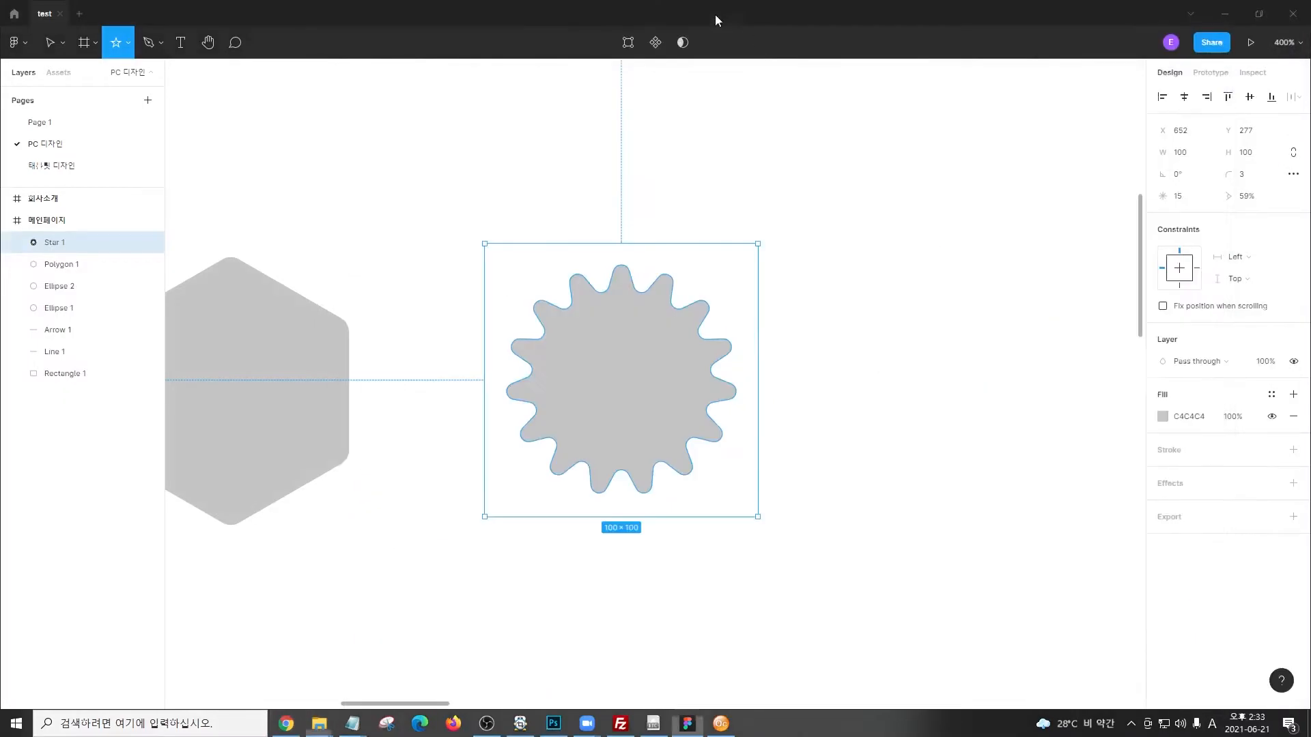
Place img1.png from the D: drive folder KDJ\ING\PS12_UIDesignfortheWeb_BASE as the fill of the second circle, Ellipse 2
{"action": "left_click", "coordinate": [129, 42]}
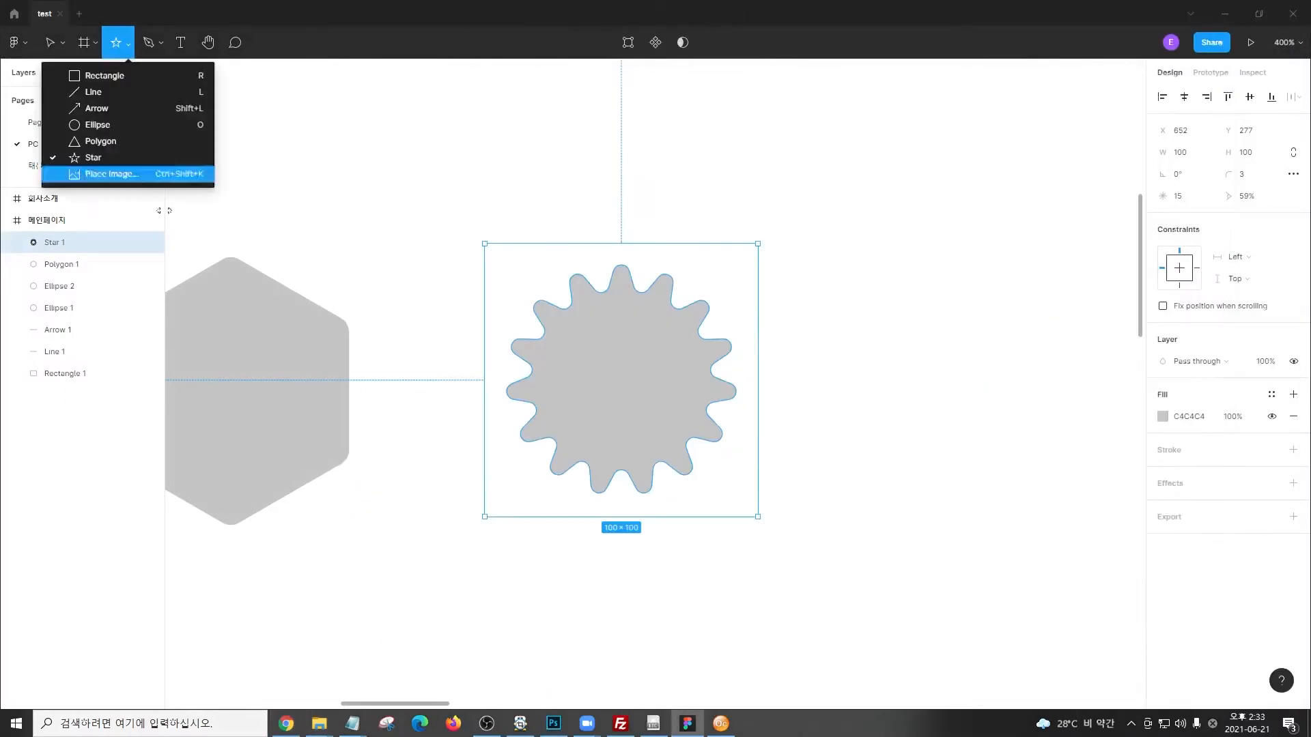
{"action": "left_click", "coordinate": [153, 174]}
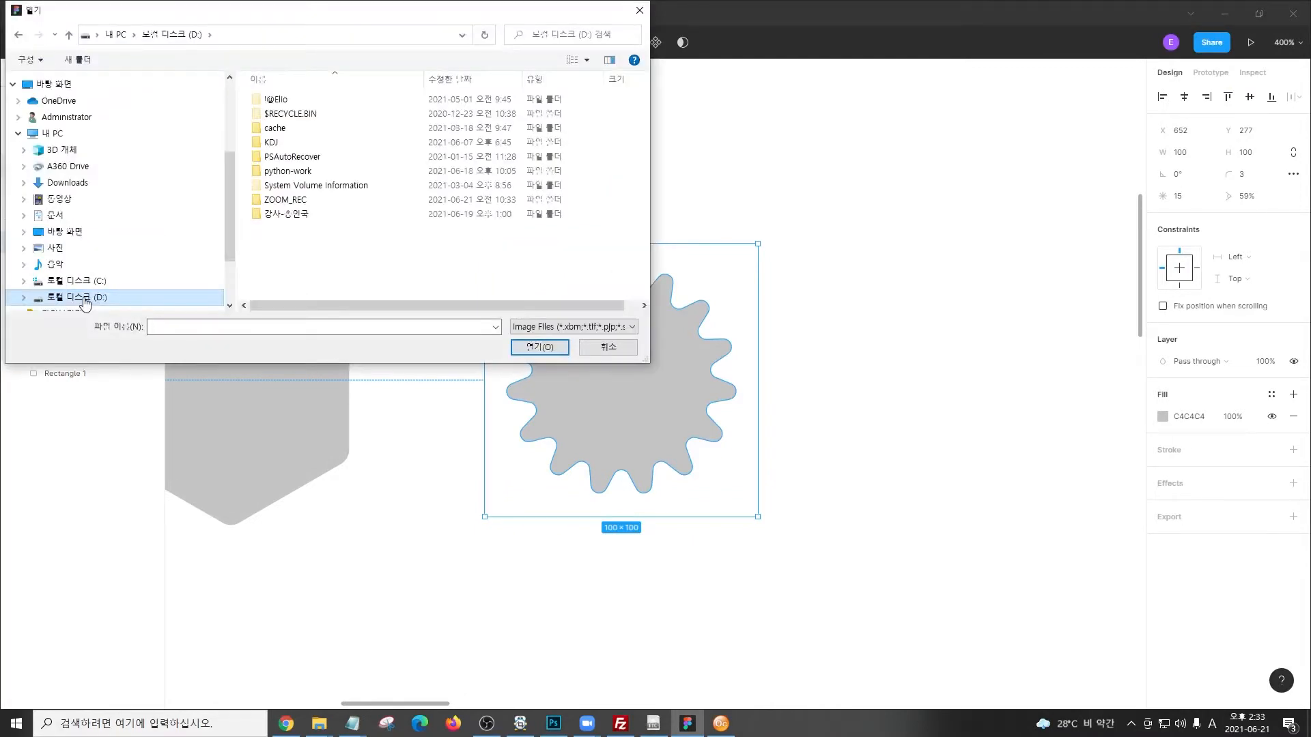
{"action": "left_click", "coordinate": [369, 137]}
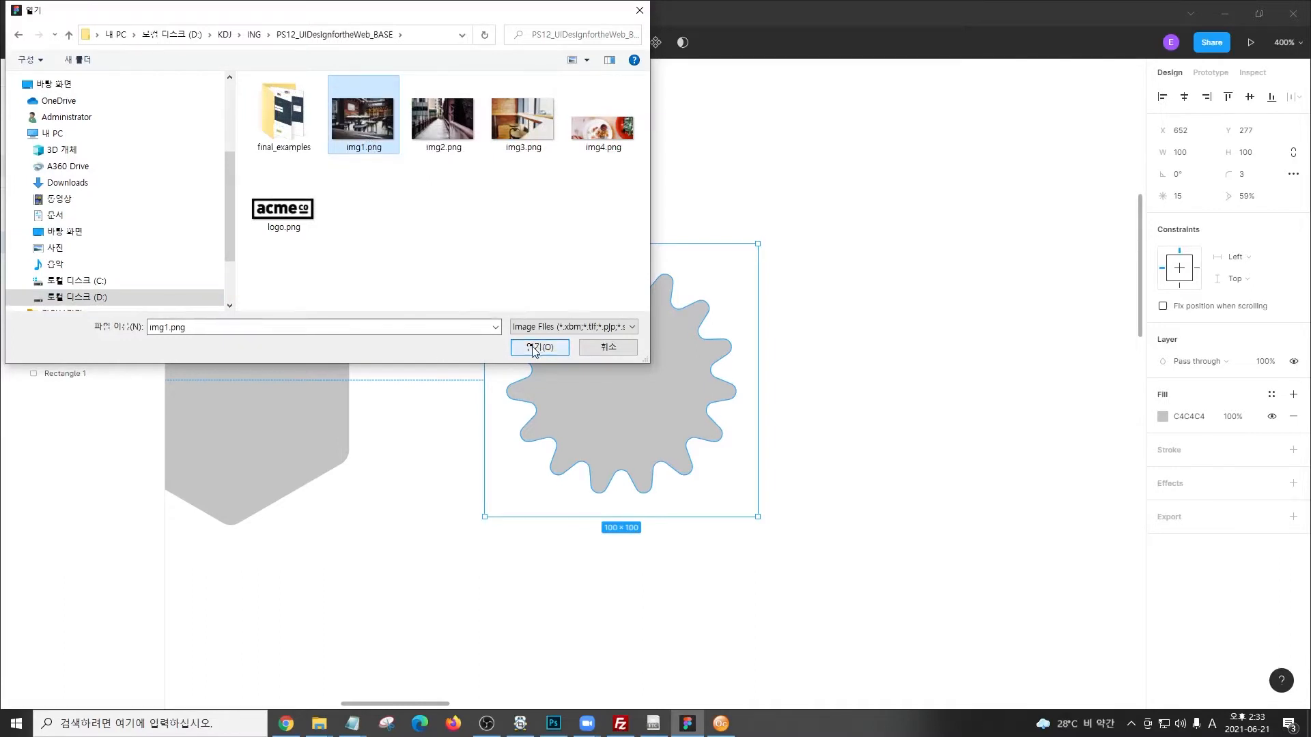
{"action": "left_click", "coordinate": [533, 346]}
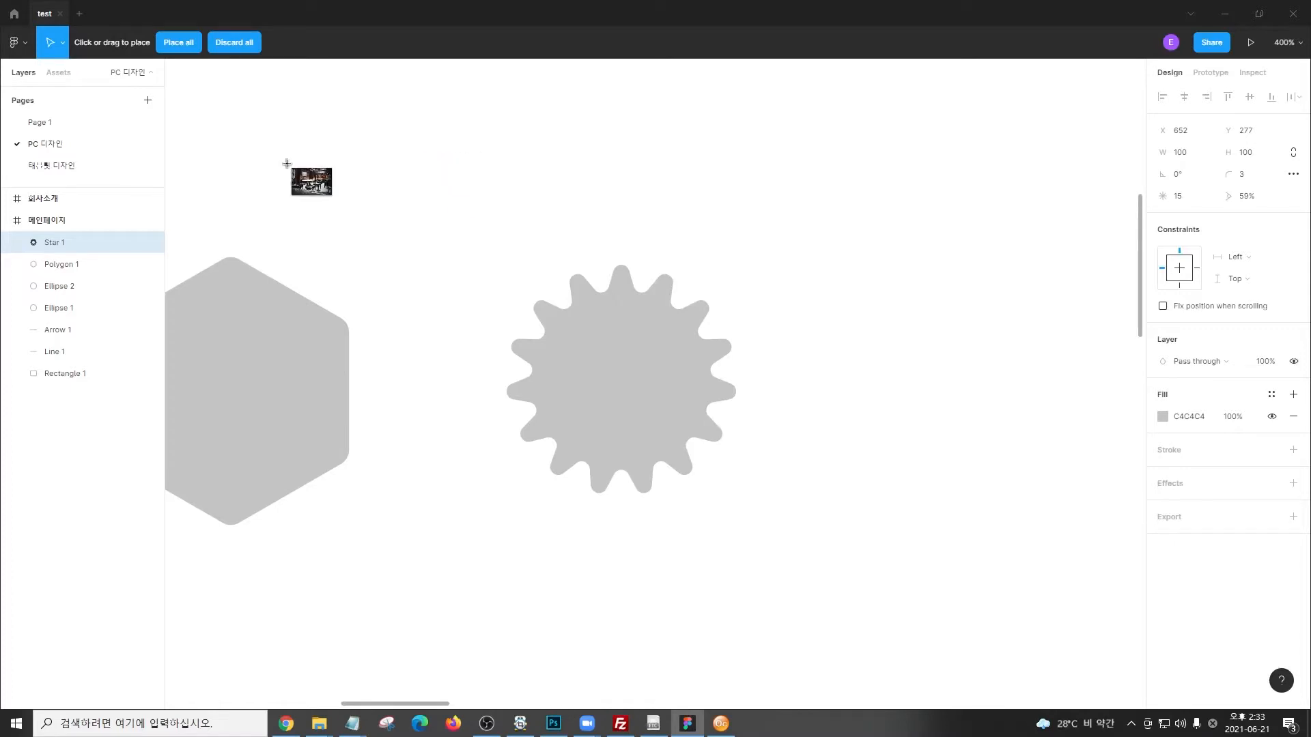
{"action": "left_click_drag", "start_coordinate": [287, 163], "coordinate": [945, 190]}
{"action": "left_click_drag", "start_coordinate": [401, 176], "coordinate": [773, 109]}
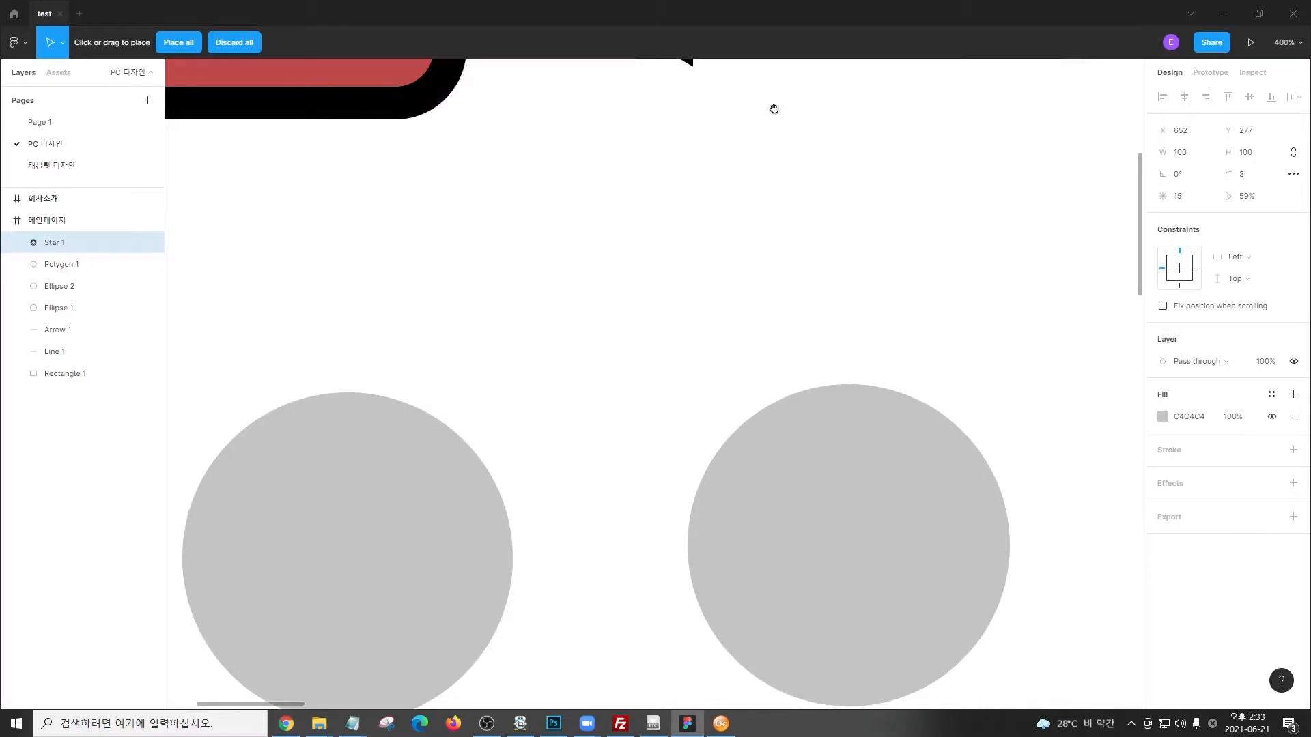
{"action": "left_click_drag", "start_coordinate": [956, 310], "coordinate": [785, 239]}
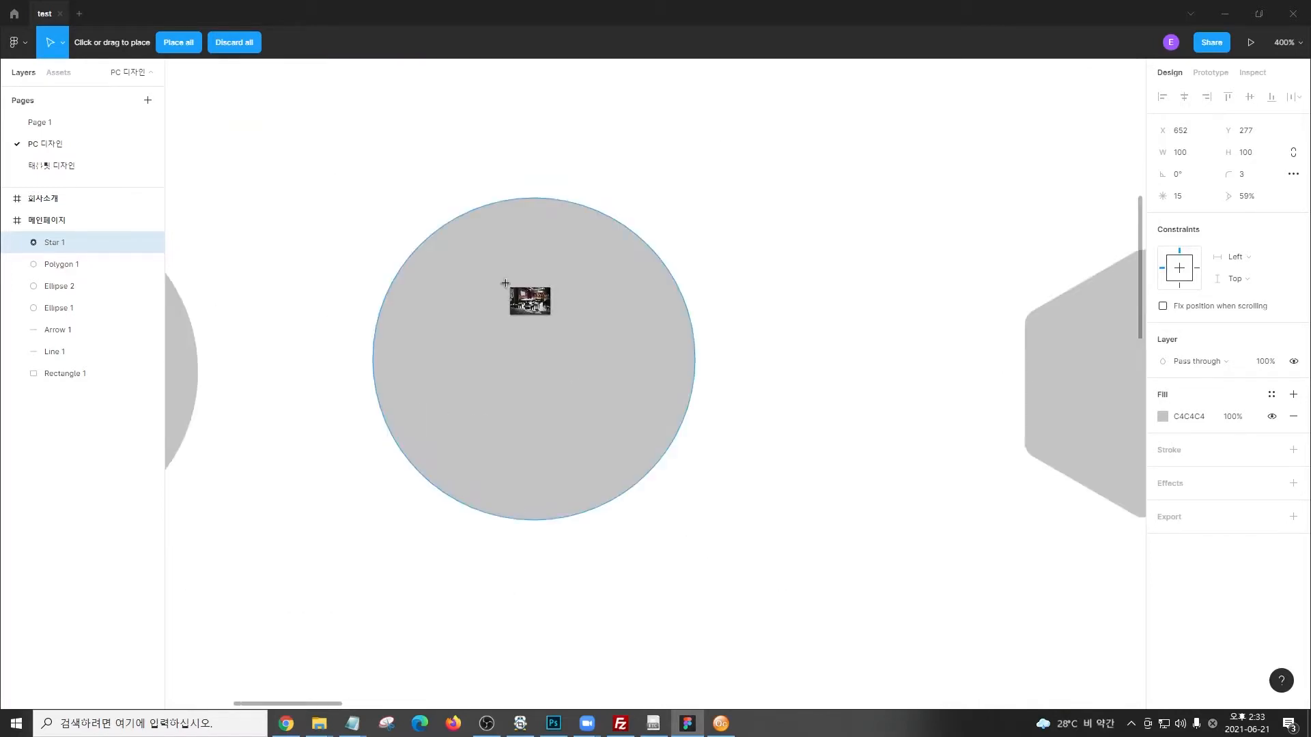
{"action": "left_click", "coordinate": [492, 333]}
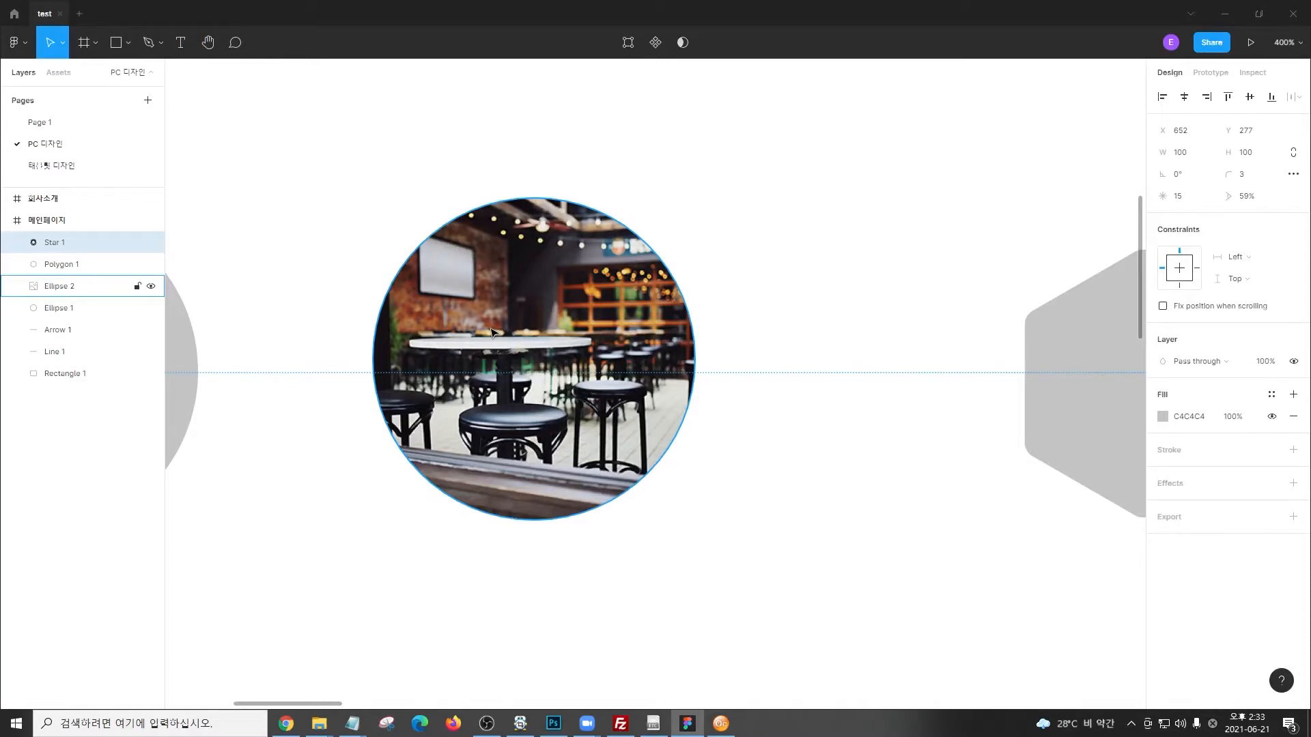
Move the plain gray circle Ellipse 1 straight down to X 94, Y 512, below the row of shapes
{"action": "key", "text": "ctrl+minus"}
{"action": "key", "text": "ctrl+minus"}
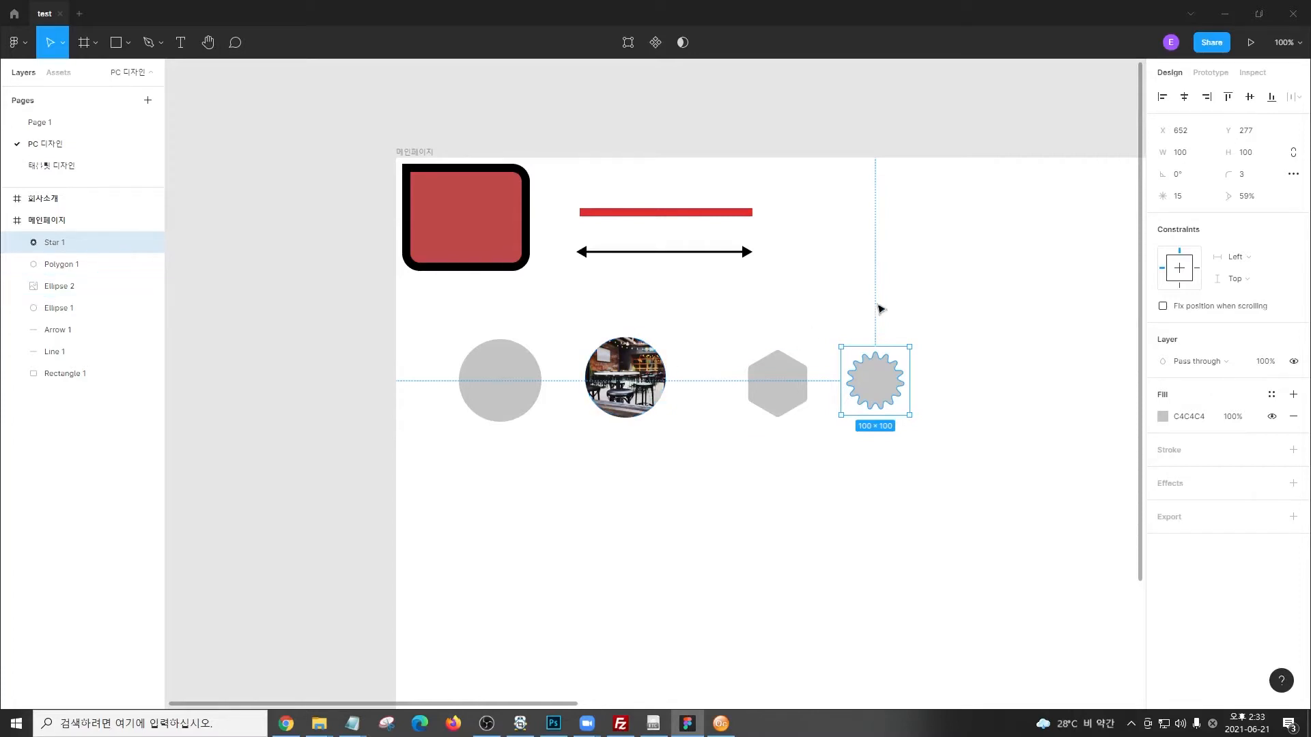
{"action": "left_click", "coordinate": [785, 283]}
{"action": "left_click_drag", "start_coordinate": [785, 301], "coordinate": [811, 167]}
{"action": "left_click", "coordinate": [480, 236]}
{"action": "left_click_drag", "start_coordinate": [521, 249], "coordinate": [518, 415]}
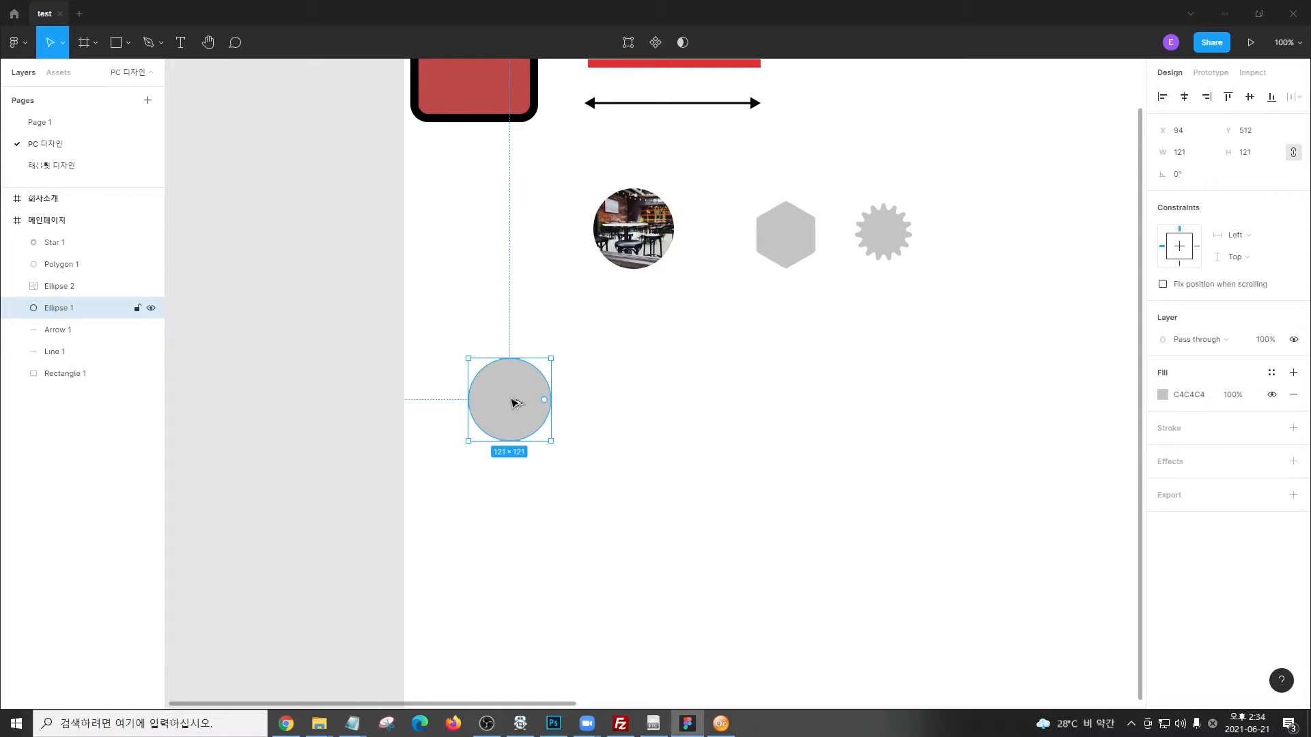
Duplicate the lower gray circle three times to the right with 54 px gaps, forming a row of four circles
{"action": "left_click_drag", "start_coordinate": [515, 401], "coordinate": [633, 399]}
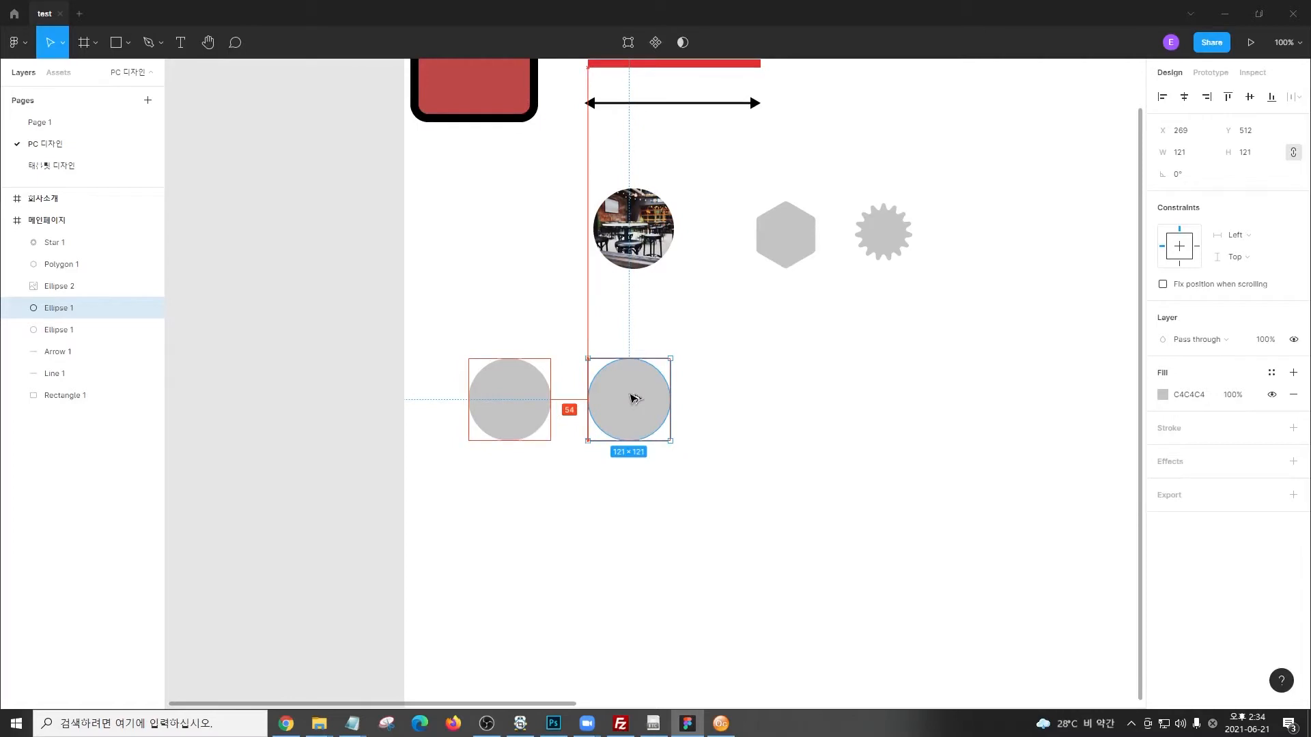
{"action": "left_click_drag", "start_coordinate": [634, 399], "coordinate": [634, 399]}
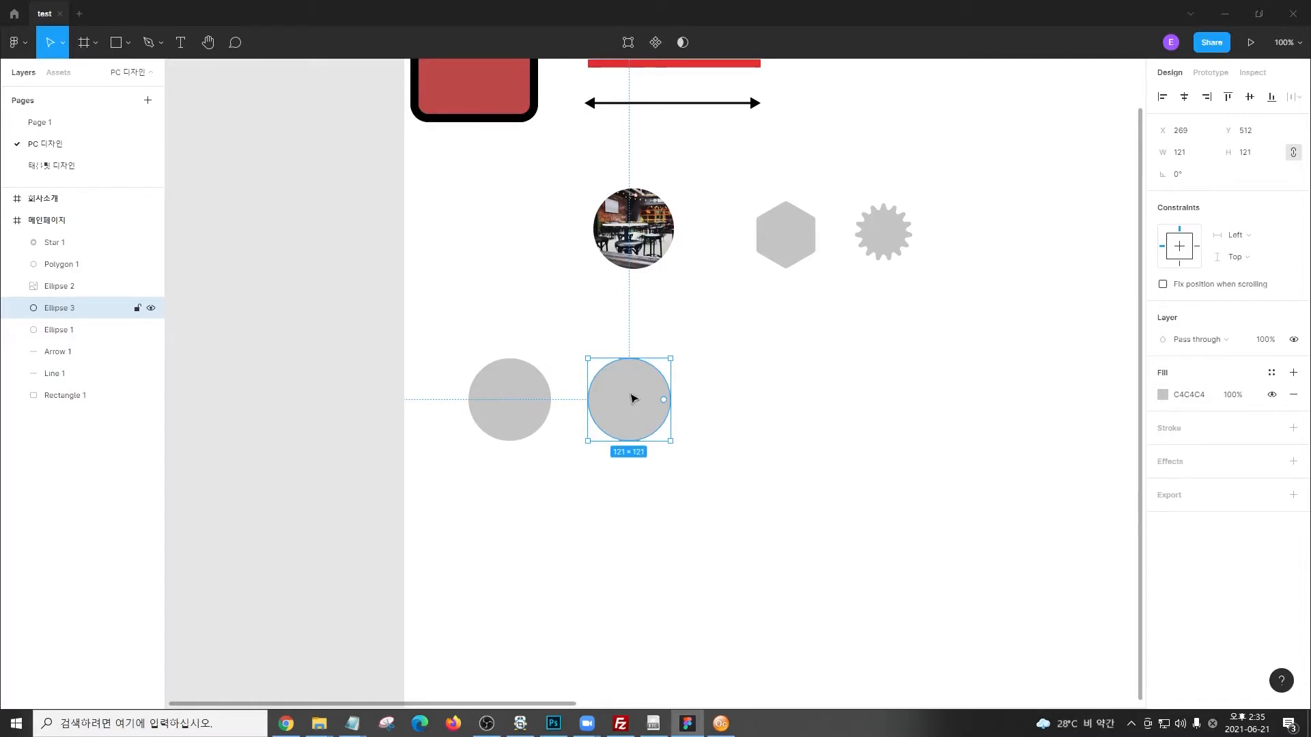
{"action": "key", "text": "ctrl+d"}
{"action": "key", "text": "ctrl+d"}
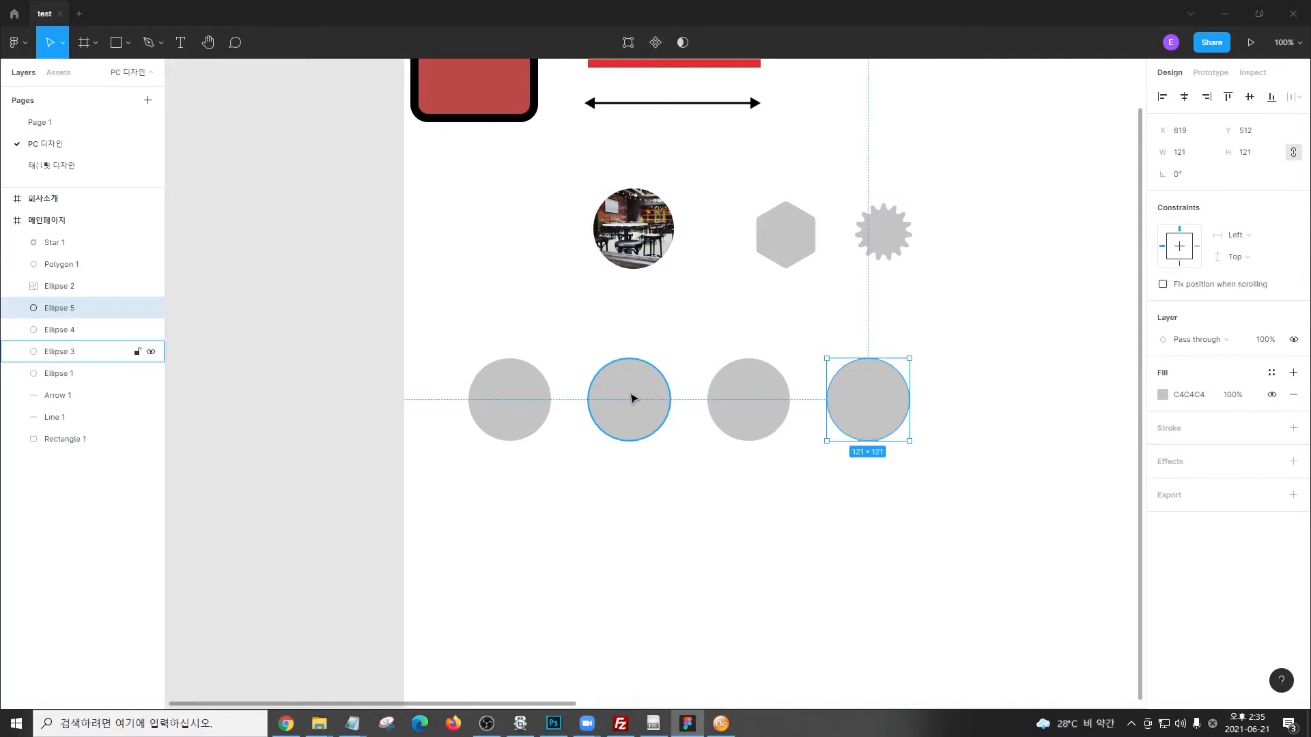
{"action": "left_click", "coordinate": [509, 314]}
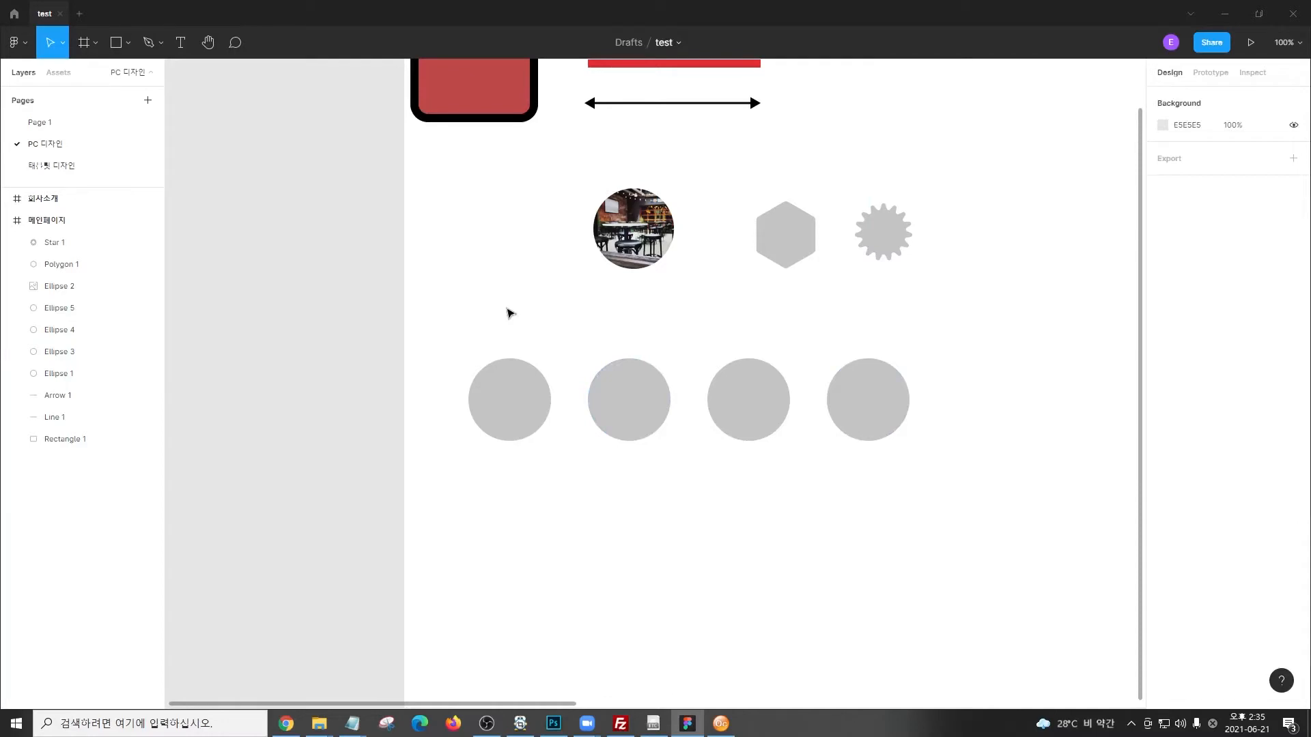
{"action": "left_click_drag", "start_coordinate": [581, 161], "coordinate": [710, 285]}
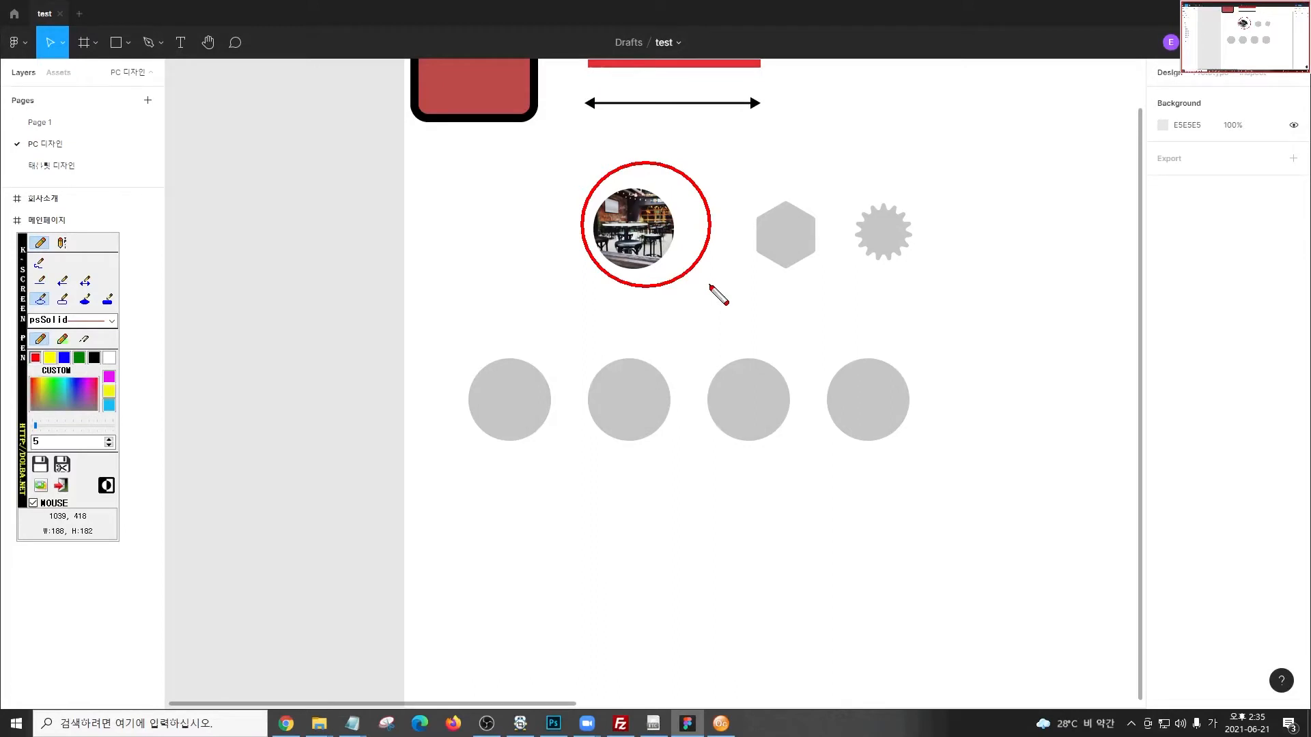
{"action": "key", "text": "Escape"}
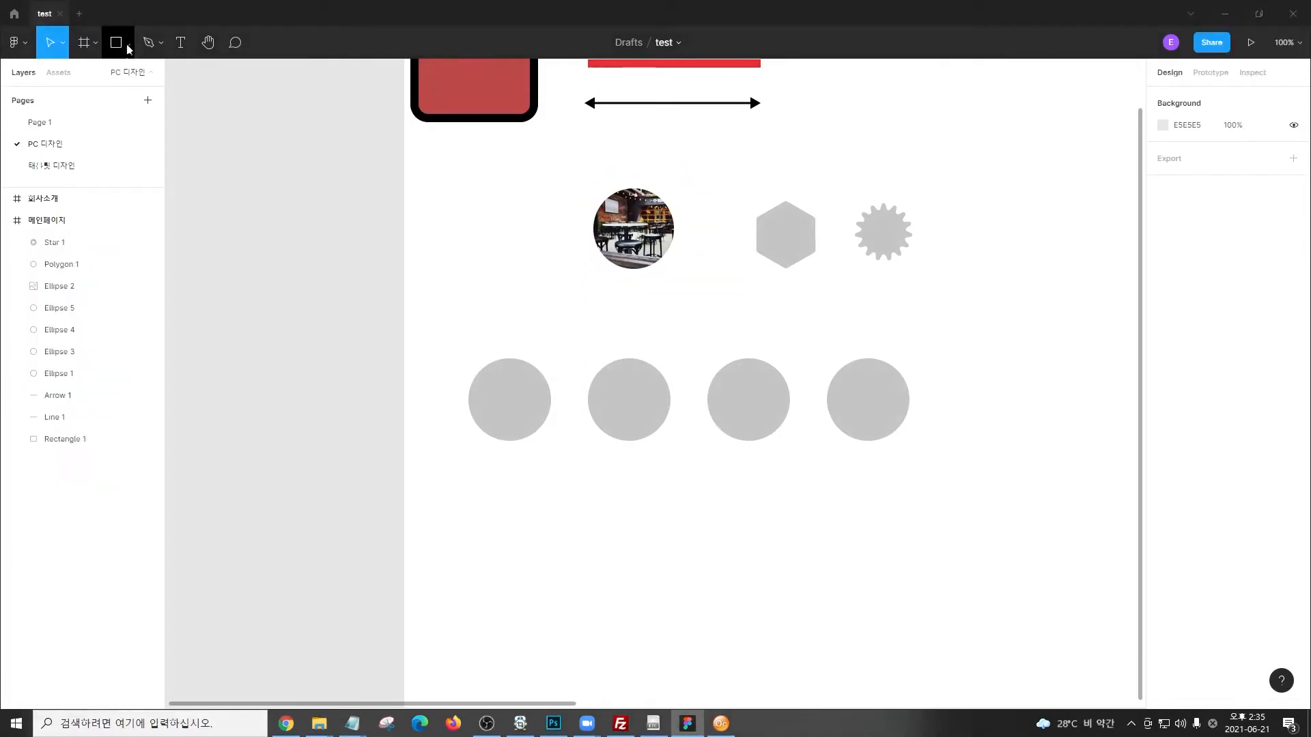
Start placing images and select img1.png, img2.png, img3.png and img4.png together in the PS12_UIDesignfortheWeb_BASE folder
{"action": "left_click", "coordinate": [125, 47]}
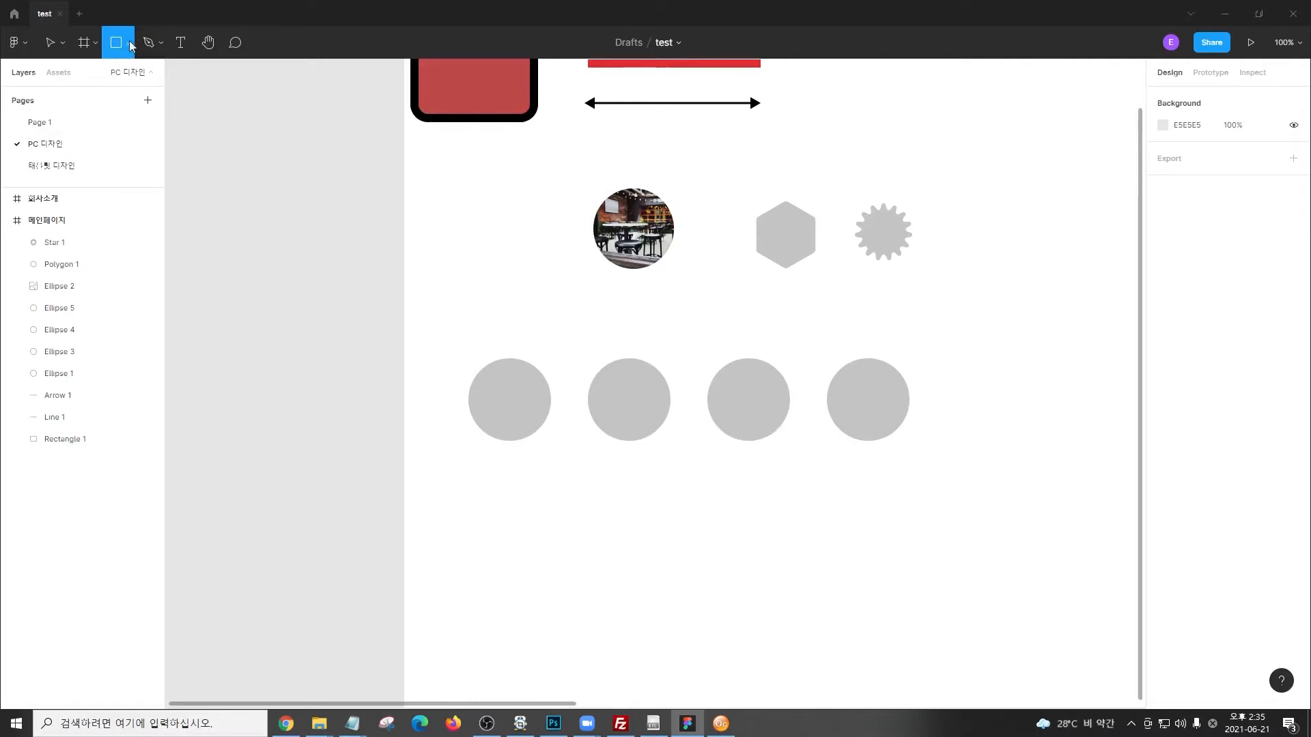
{"action": "left_click", "coordinate": [130, 43]}
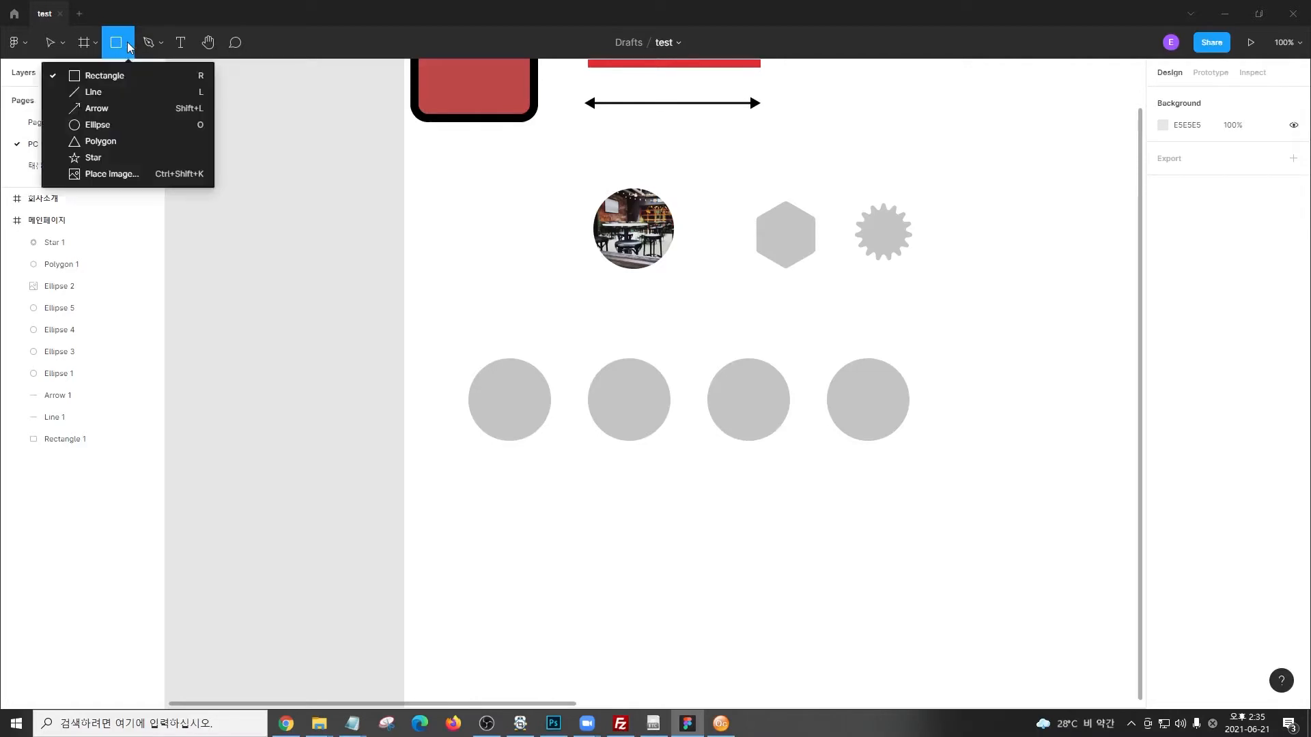
{"action": "left_click", "coordinate": [170, 176]}
{"action": "left_click", "coordinate": [383, 133]}
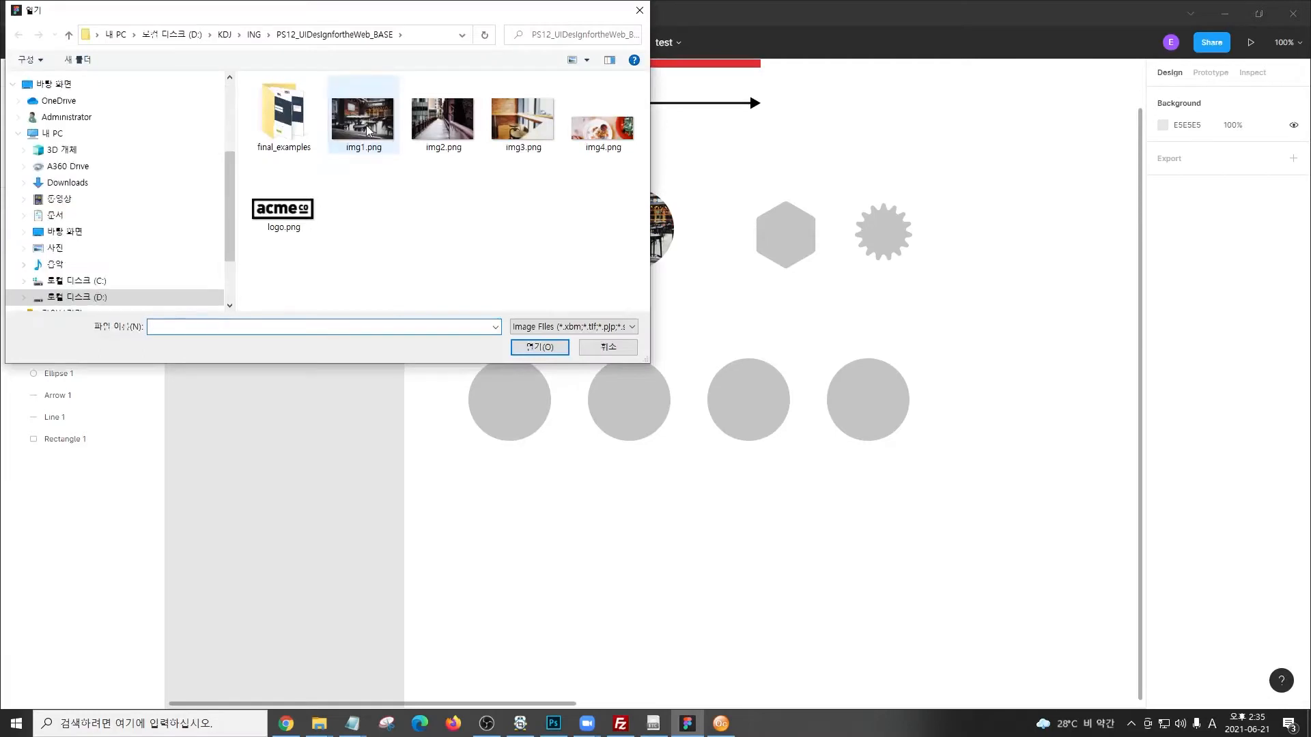
{"action": "left_click", "coordinate": [578, 139], "text": "shift"}
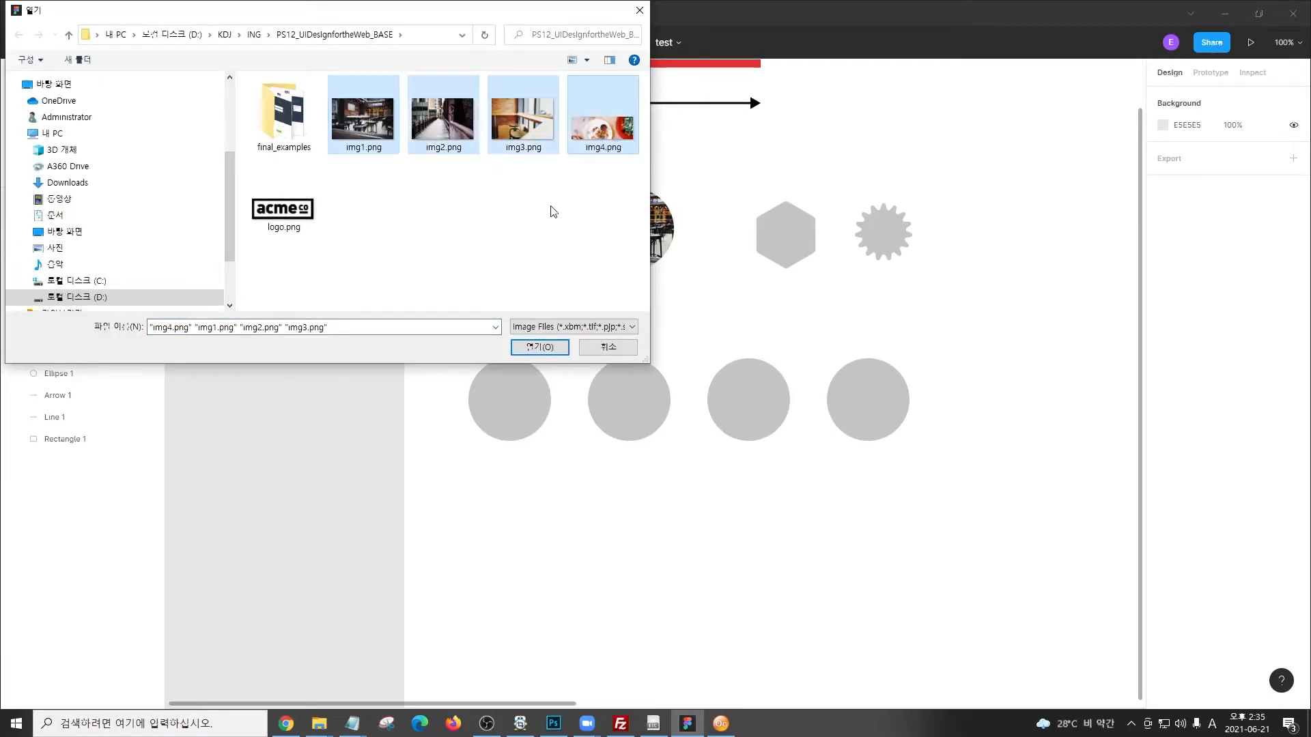
{"action": "key", "text": "F9"}
{"action": "left_click_drag", "start_coordinate": [393, 126], "coordinate": [389, 123]}
{"action": "left_click_drag", "start_coordinate": [589, 93], "coordinate": [630, 154]}
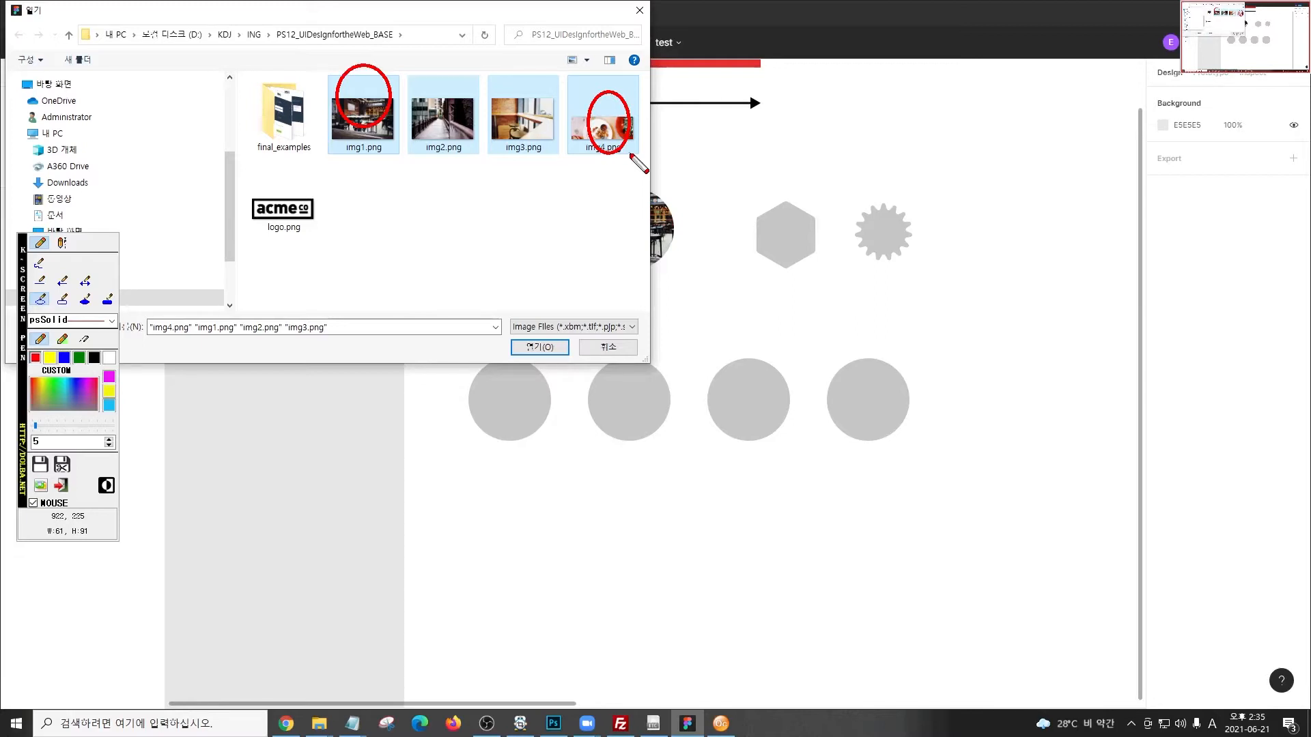
{"action": "left_click_drag", "start_coordinate": [545, 329], "coordinate": [547, 332]}
{"action": "key", "text": "Escape"}
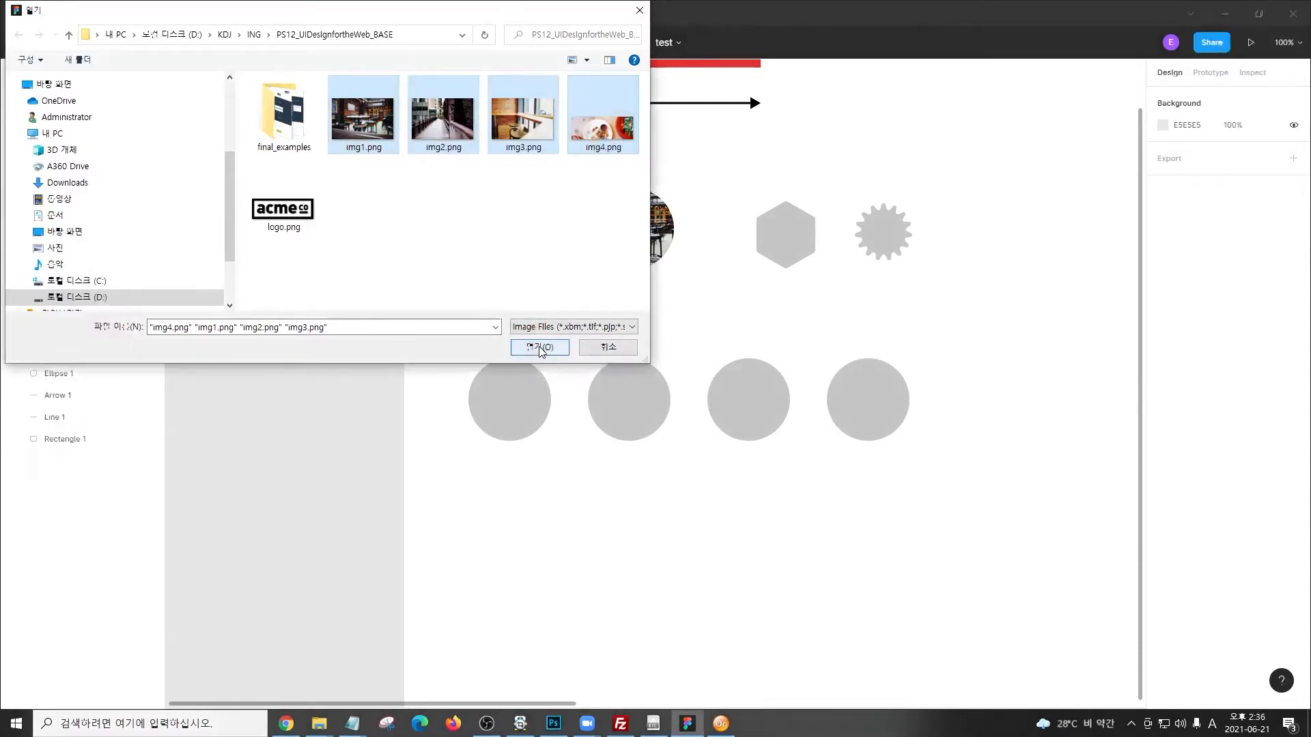
Load the four selected images and place one in each circle of the lower row, from left to right
{"action": "left_click", "coordinate": [540, 348]}
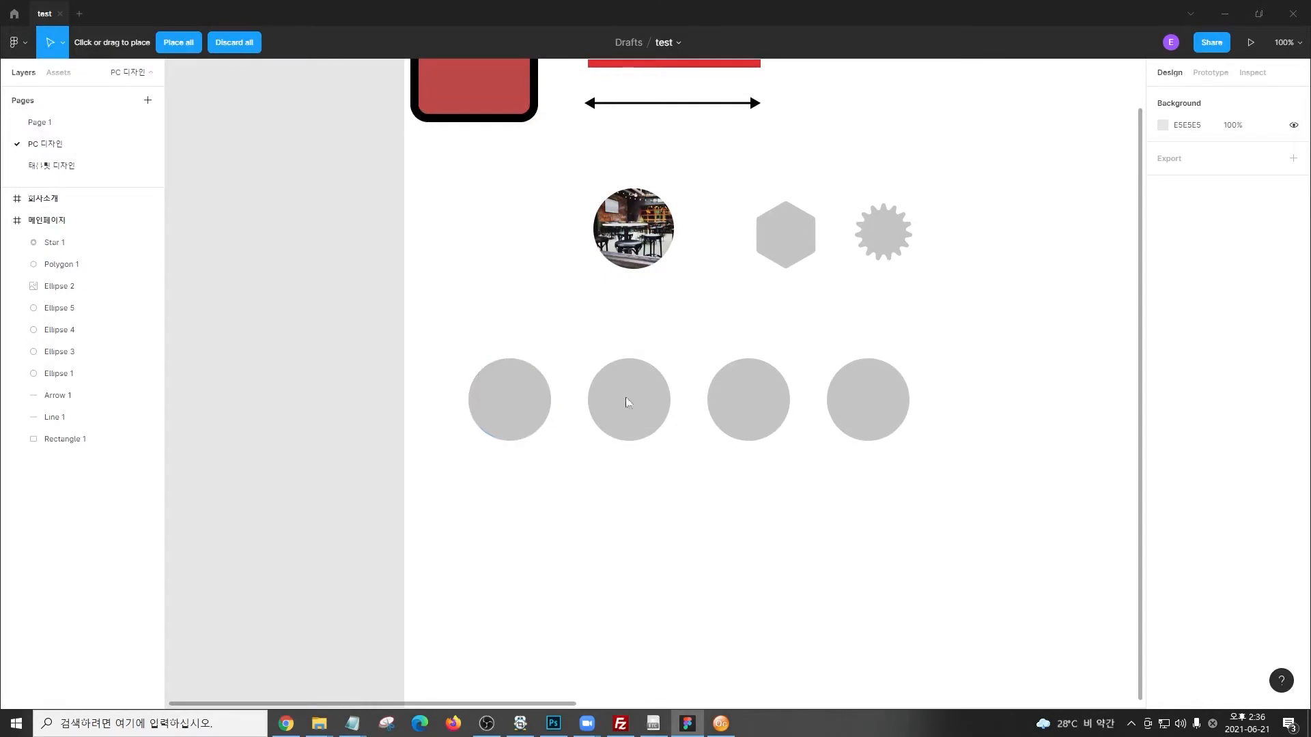
{"action": "left_click", "coordinate": [498, 406]}
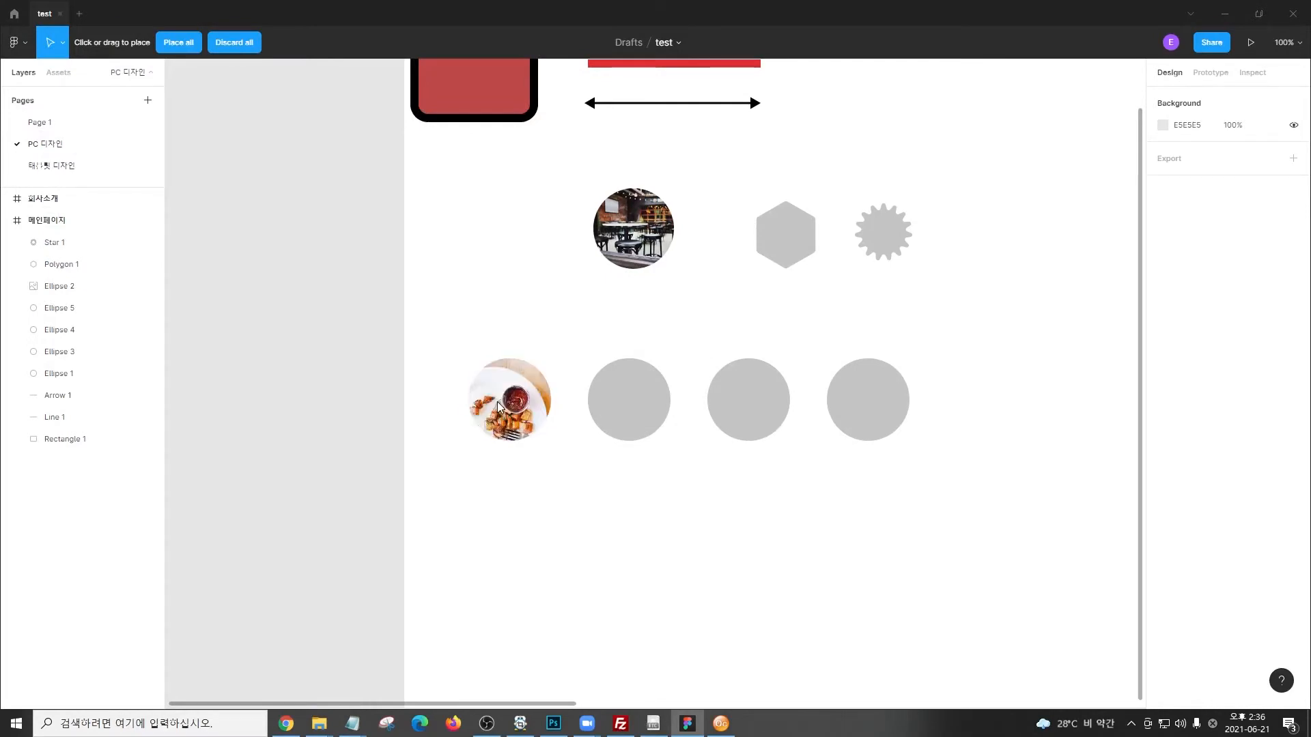
{"action": "left_click", "coordinate": [628, 399]}
{"action": "left_click", "coordinate": [749, 400]}
{"action": "left_click", "coordinate": [867, 399]}
{"action": "left_click", "coordinate": [986, 533]}
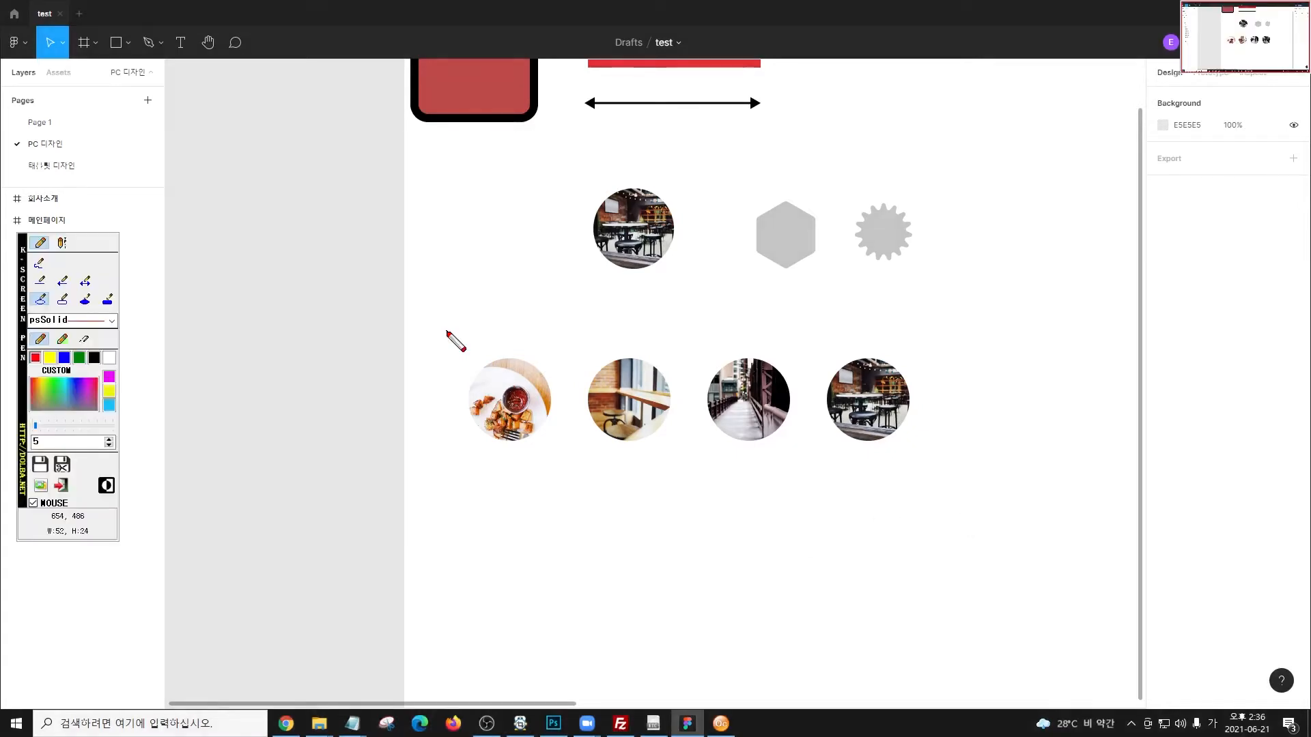
{"action": "left_click_drag", "start_coordinate": [560, 450], "coordinate": [574, 462]}
{"action": "key", "text": "Escape"}
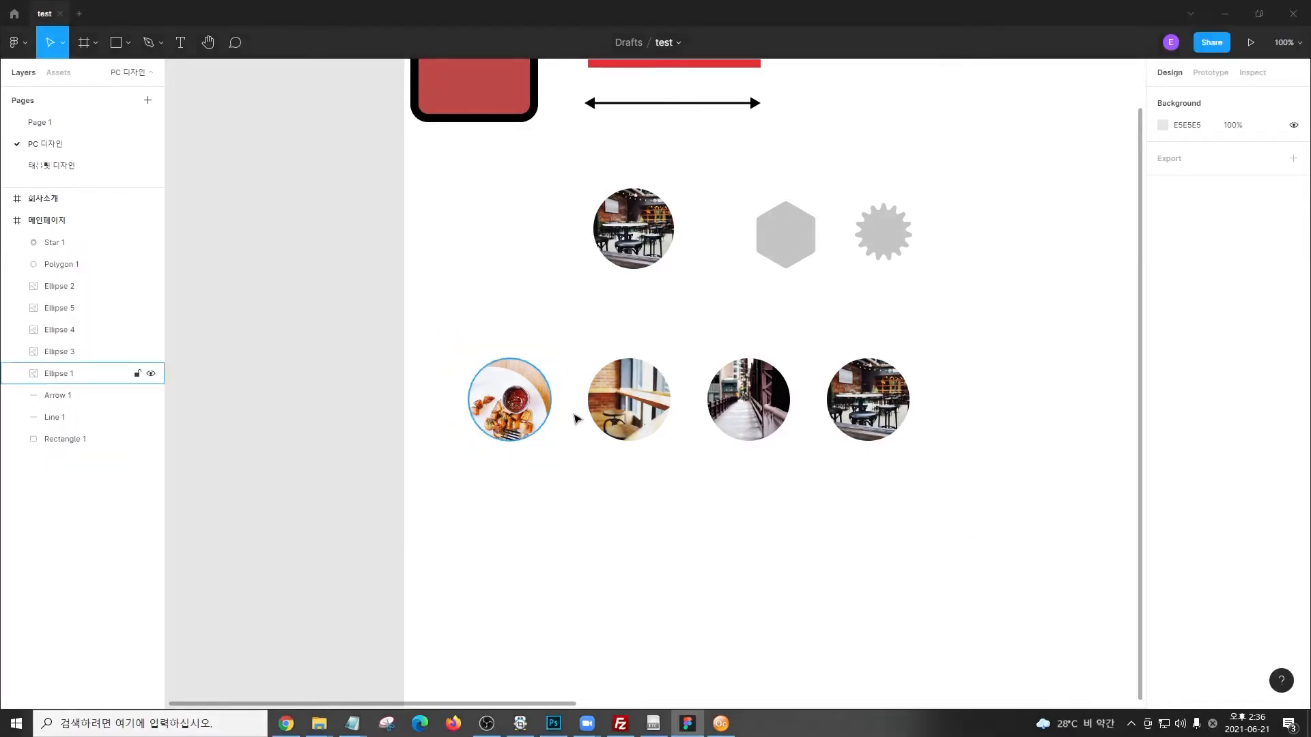
{"action": "left_click", "coordinate": [516, 400]}
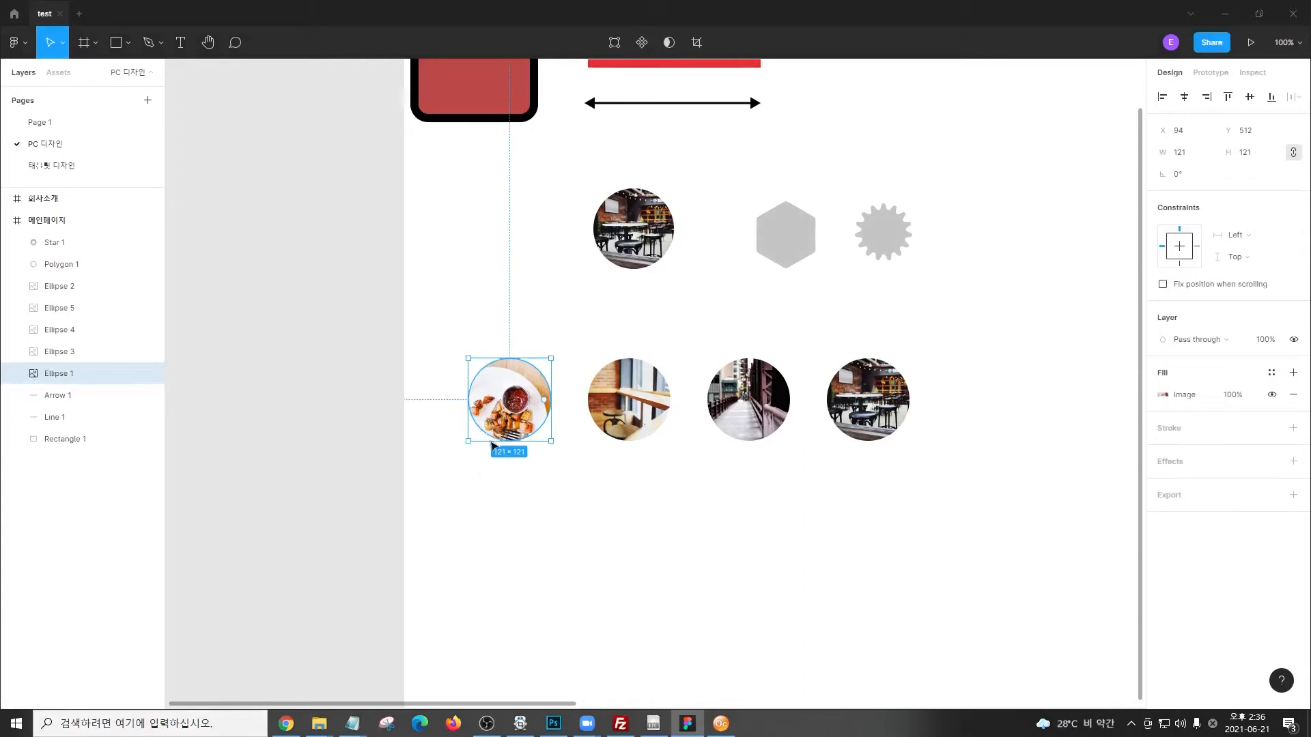
{"action": "left_click", "coordinate": [896, 407]}
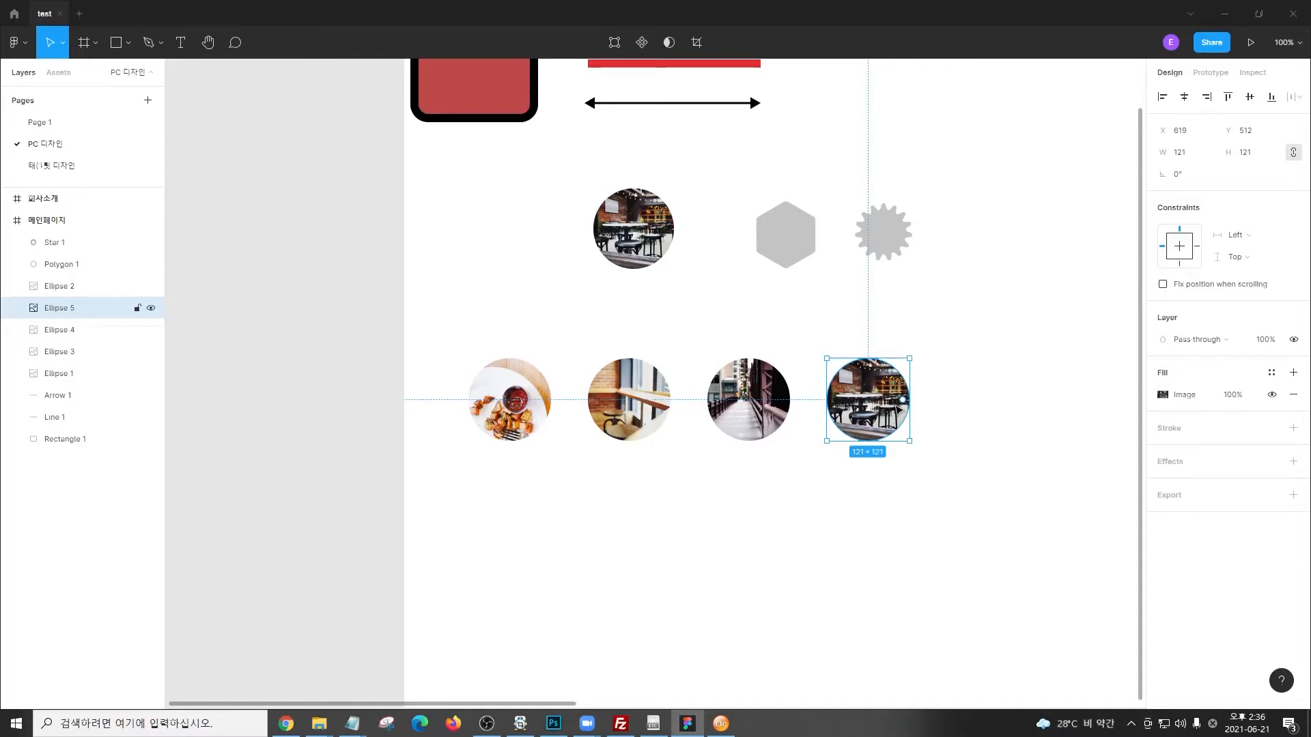
{"action": "double_click", "coordinate": [866, 393]}
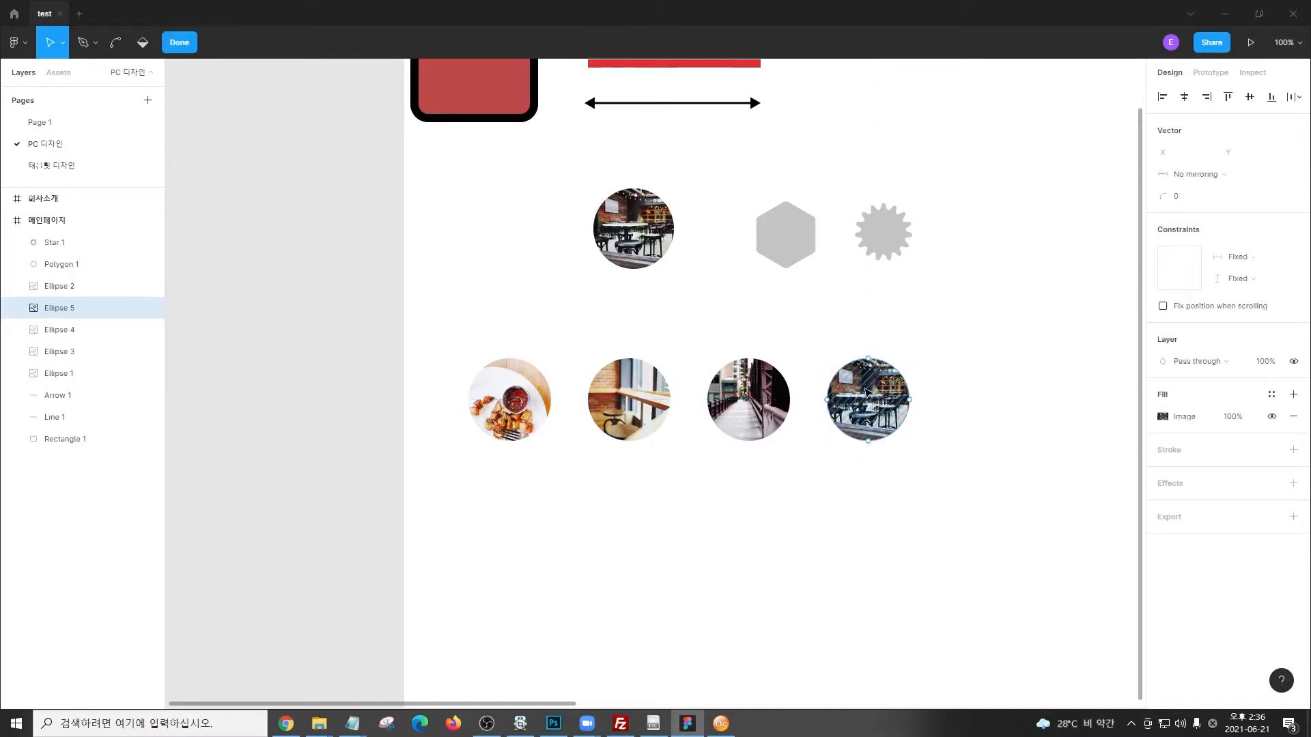
{"action": "key", "text": "Escape"}
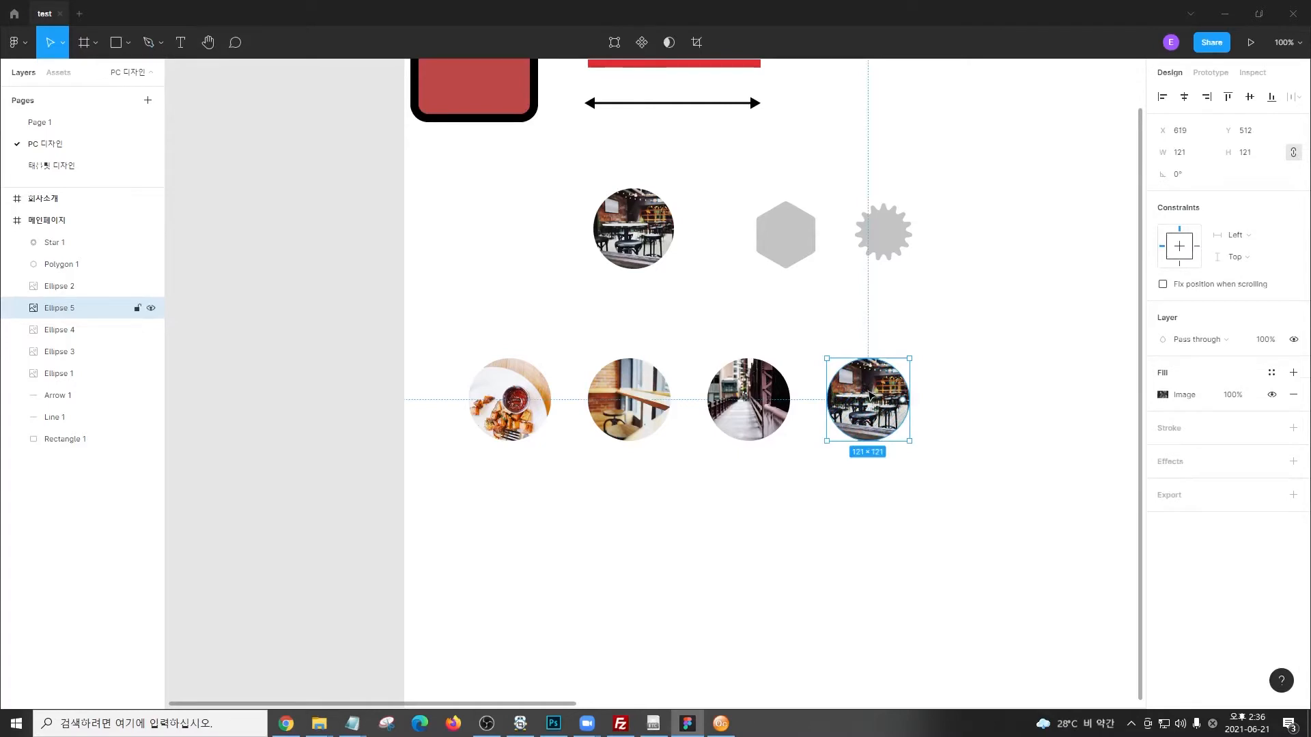
Move the fourth picture circle of the lower row out of line to X 652, Y 500 and deselect it
{"action": "double_click", "coordinate": [874, 402]}
{"action": "mouse_move", "coordinate": [875, 402]}
{"action": "left_mouse_down"}
{"action": "mouse_move", "coordinate": [901, 431]}
{"action": "mouse_move", "coordinate": [888, 419]}
{"action": "mouse_move", "coordinate": [891, 354]}
{"action": "left_mouse_up"}
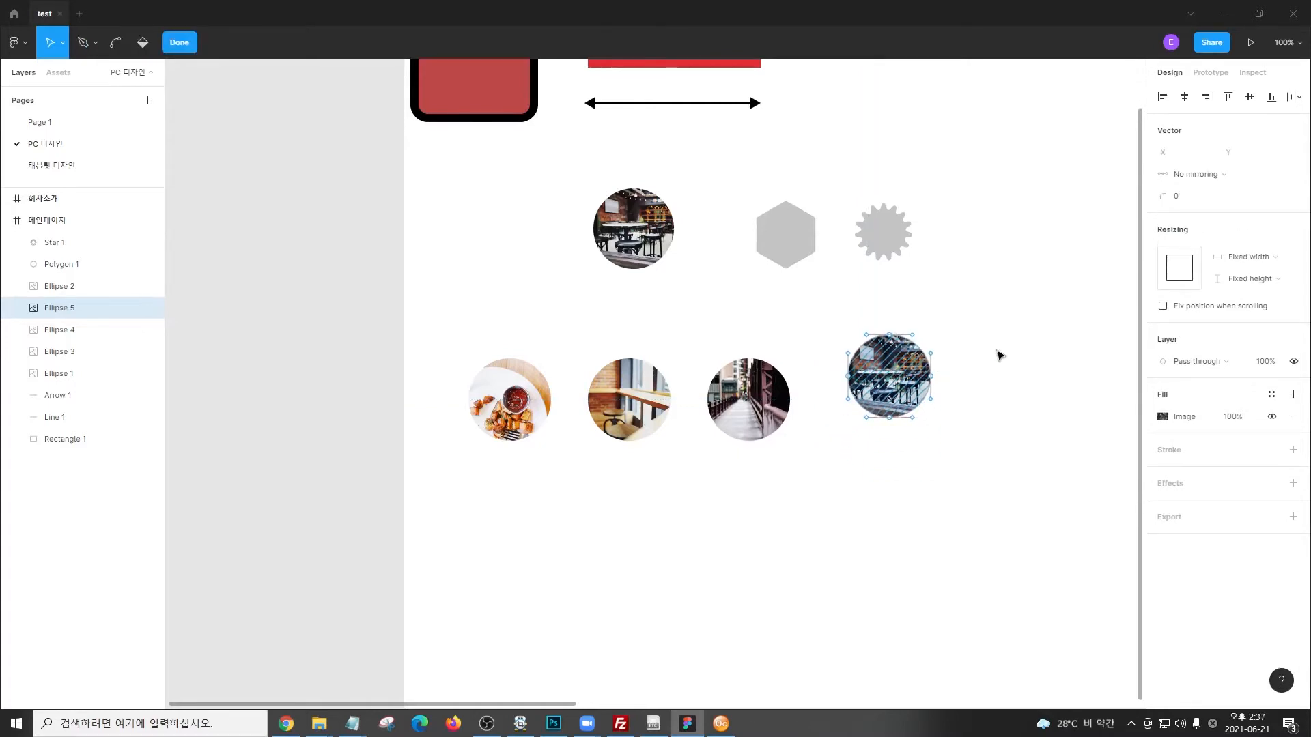
{"action": "key", "text": "Escape"}
{"action": "mouse_move", "coordinate": [921, 404]}
{"action": "left_mouse_down"}
{"action": "mouse_move", "coordinate": [895, 396]}
{"action": "mouse_move", "coordinate": [916, 433]}
{"action": "mouse_move", "coordinate": [924, 420]}
{"action": "left_mouse_up"}
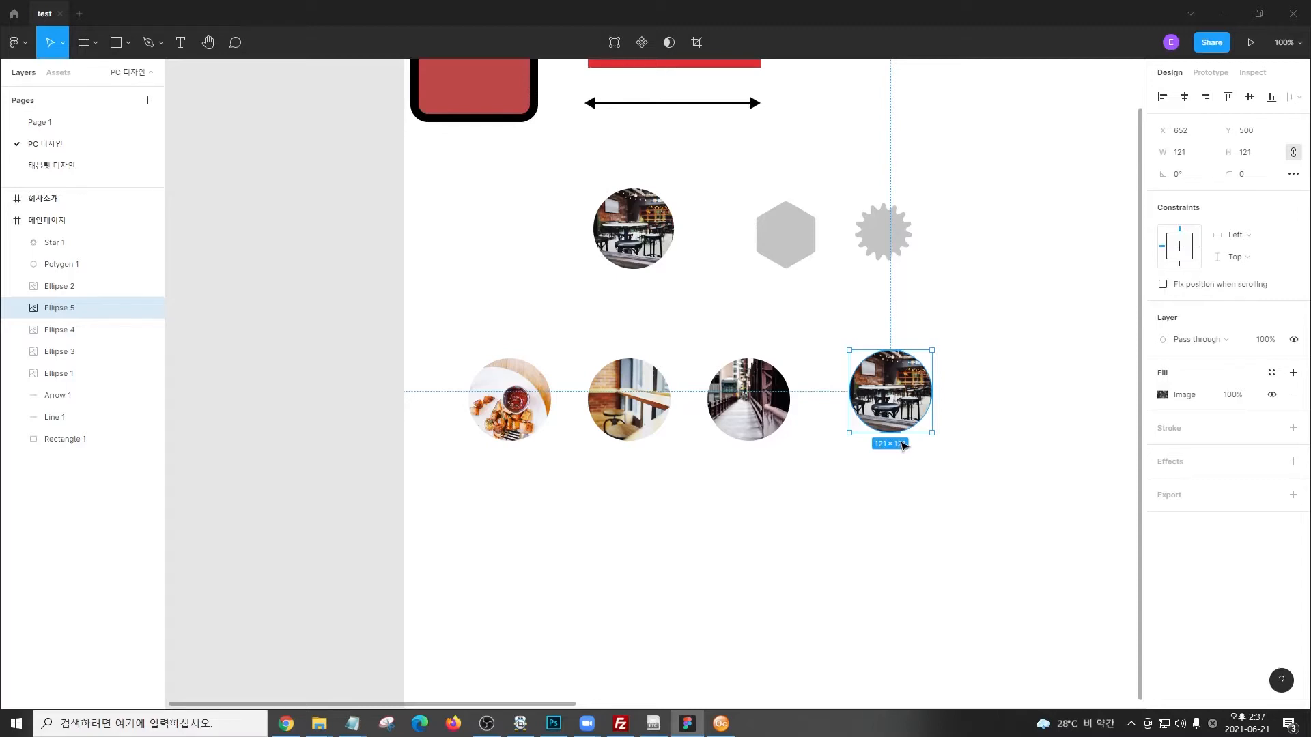
{"action": "left_click", "coordinate": [984, 524]}
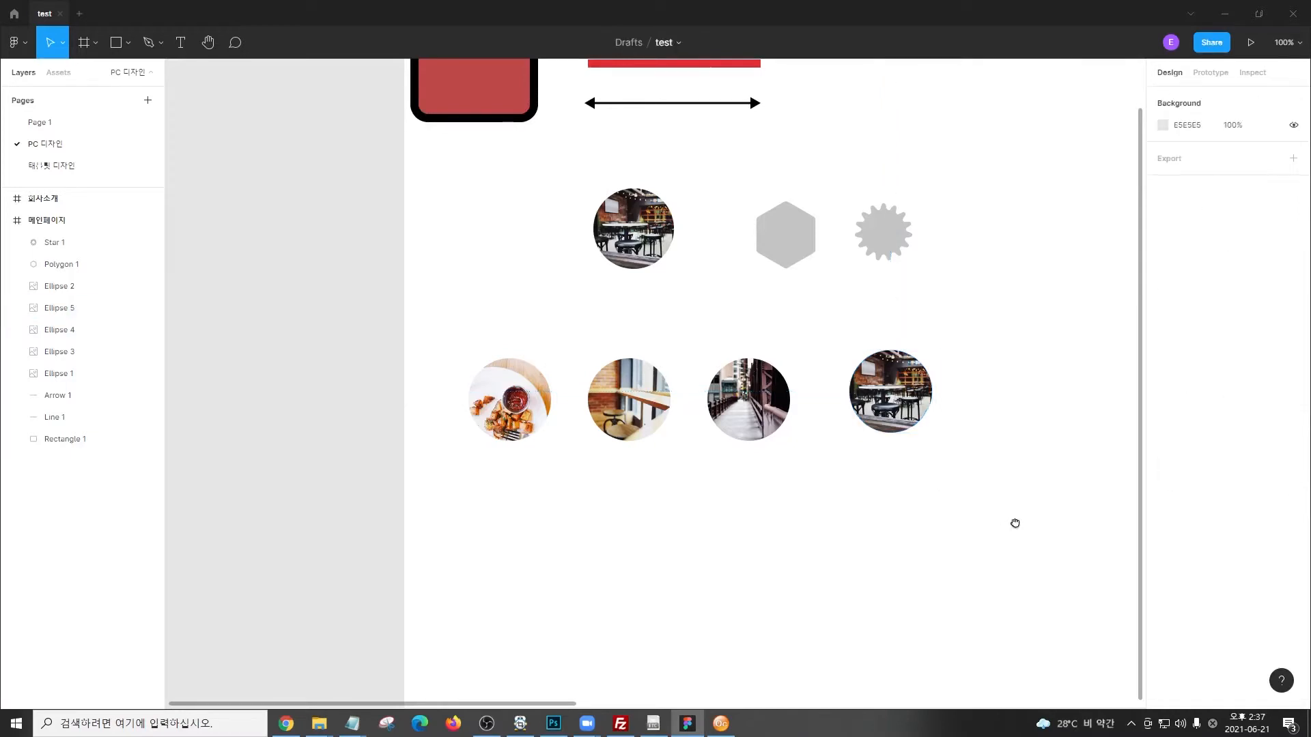
Draw a gray square with the Rectangle tool in the empty area below the row of picture circles
{"action": "scroll", "coordinate": [1015, 523], "scroll_direction": "down", "scroll_amount": 4}
{"action": "left_click", "coordinate": [116, 45]}
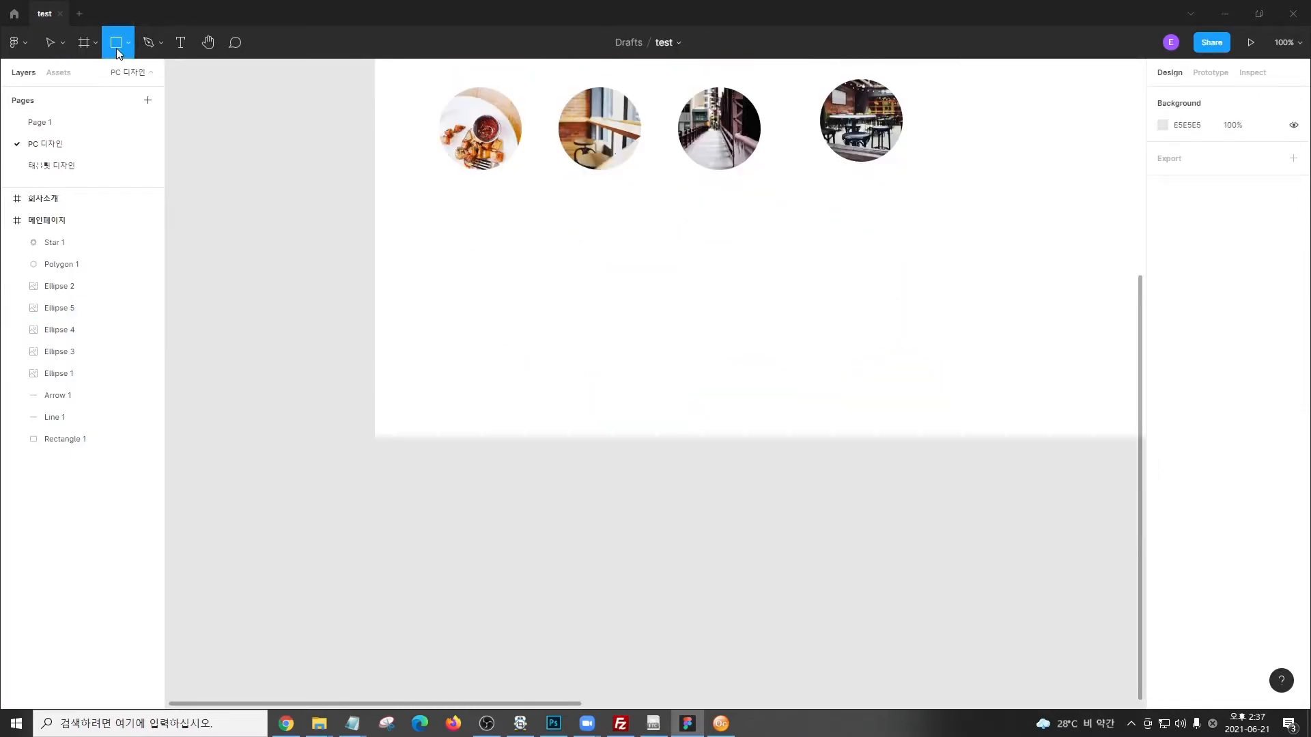
{"action": "left_click", "coordinate": [126, 42]}
{"action": "left_click", "coordinate": [104, 76]}
{"action": "mouse_move", "coordinate": [703, 230]}
{"action": "left_mouse_down"}
{"action": "mouse_move", "coordinate": [773, 325]}
{"action": "mouse_move", "coordinate": [768, 315]}
{"action": "left_mouse_up"}
{"action": "left_click", "coordinate": [901, 298]}
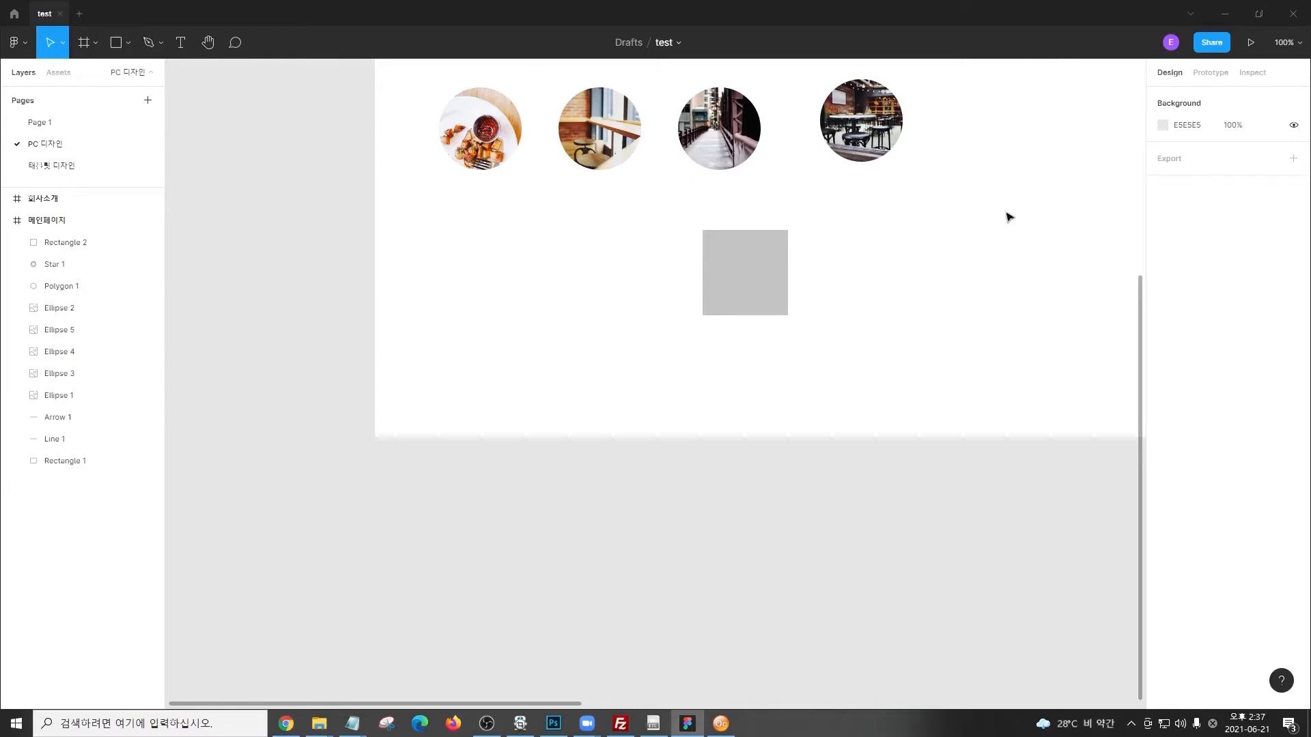
{"action": "left_click", "coordinate": [15, 44]}
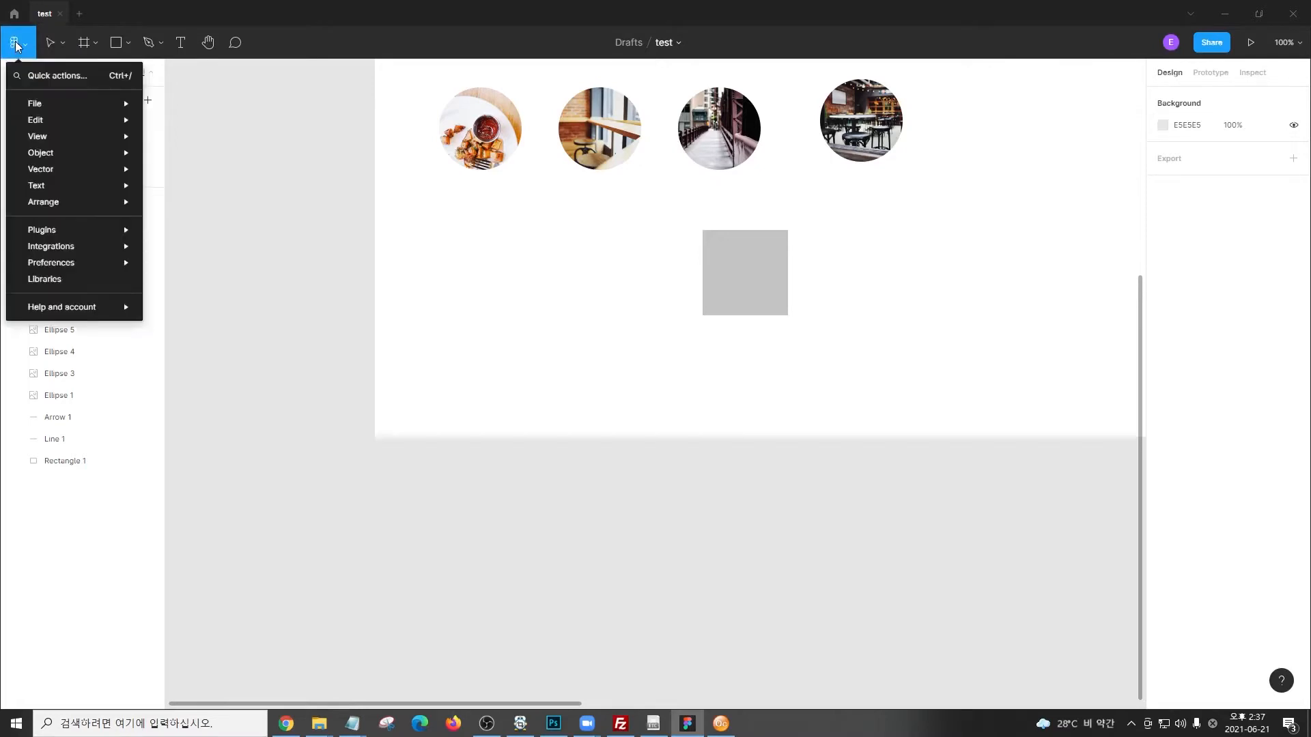
{"action": "left_click_drag", "start_coordinate": [10, 65], "coordinate": [10, 69]}
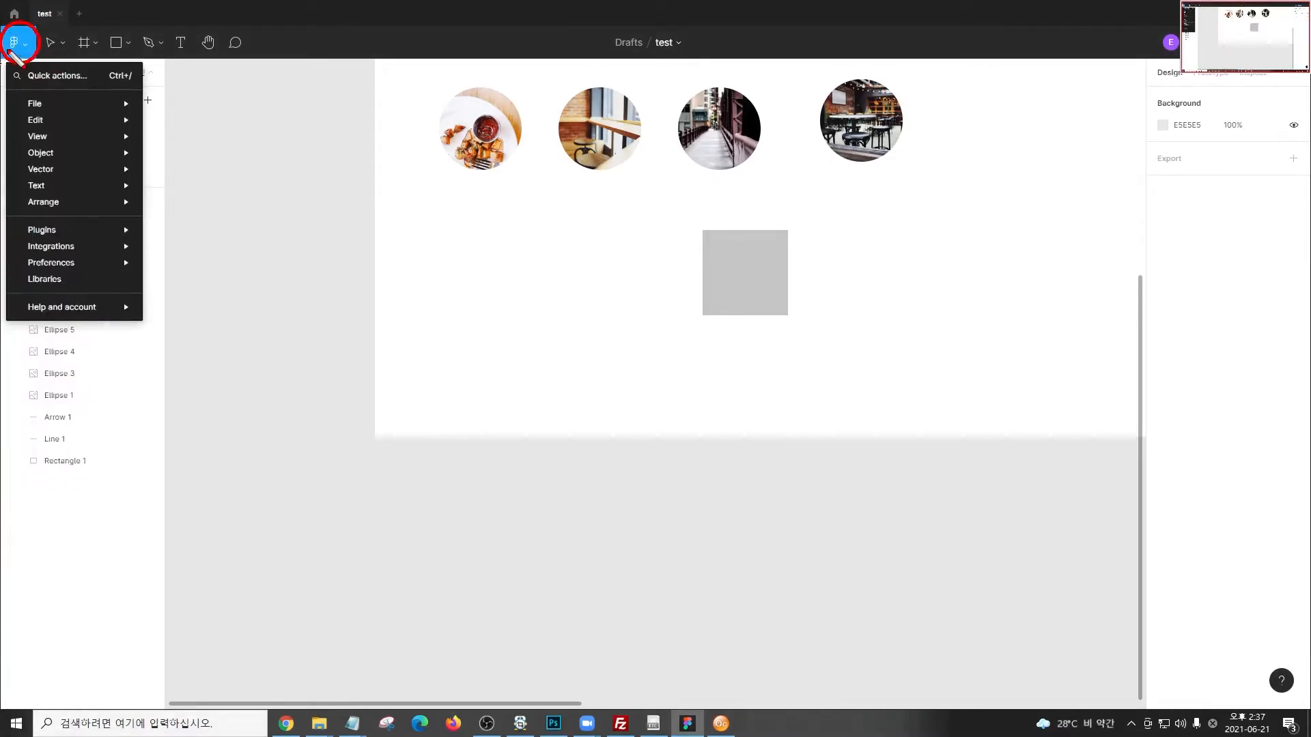
{"action": "left_click_drag", "start_coordinate": [10, 96], "coordinate": [143, 124]}
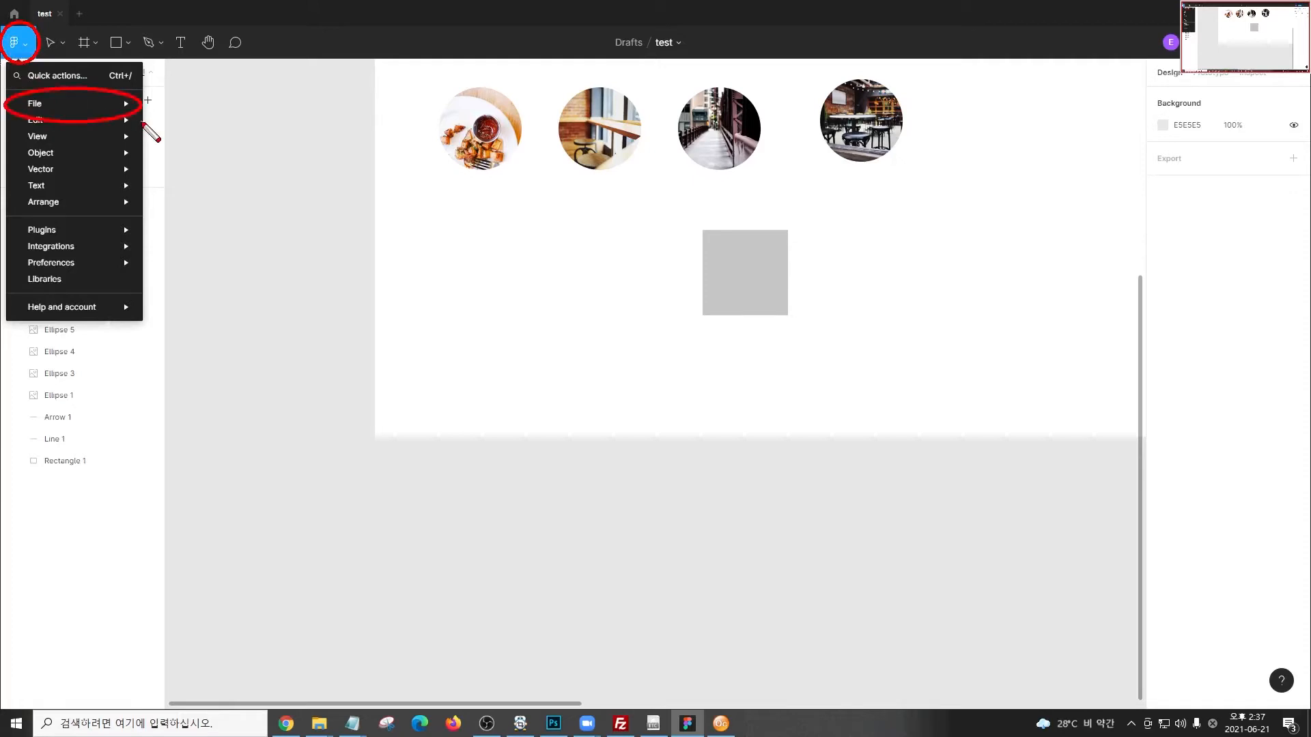
{"action": "key", "text": "Escape"}
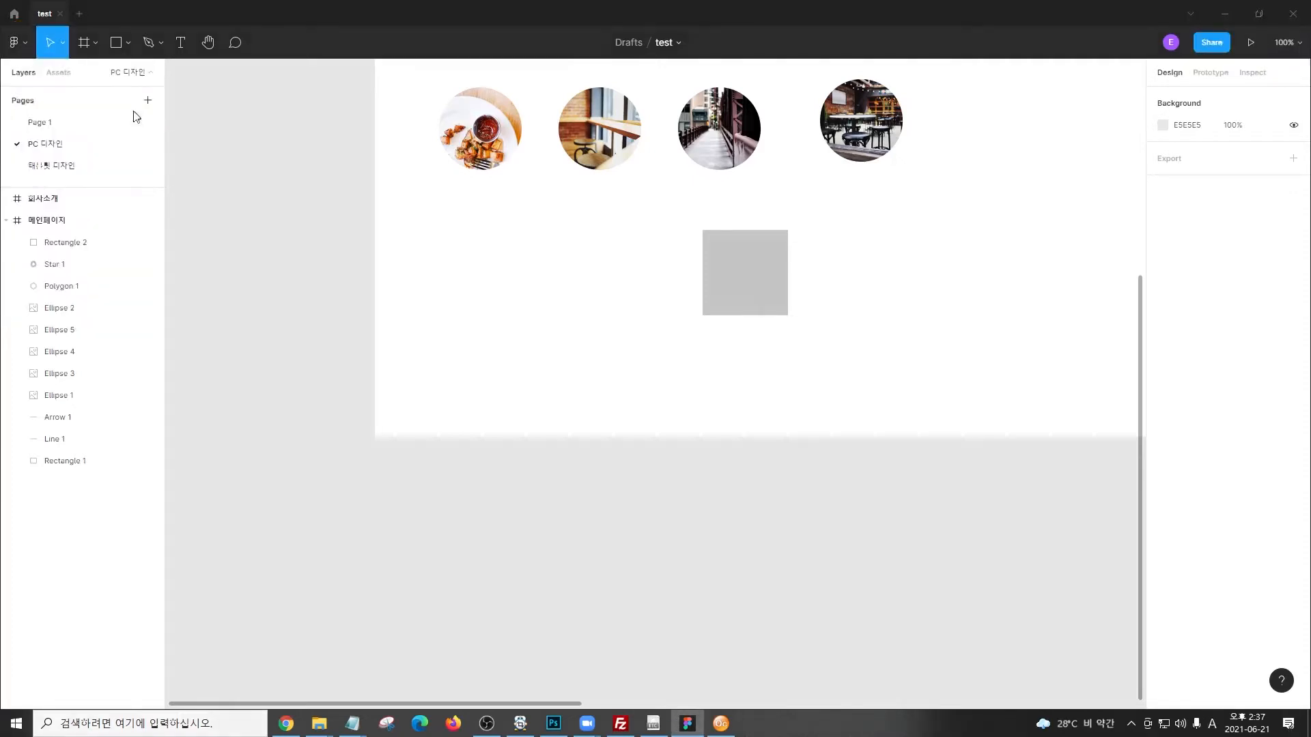
{"action": "left_click", "coordinate": [17, 46]}
{"action": "mouse_move", "coordinate": [97, 103]}
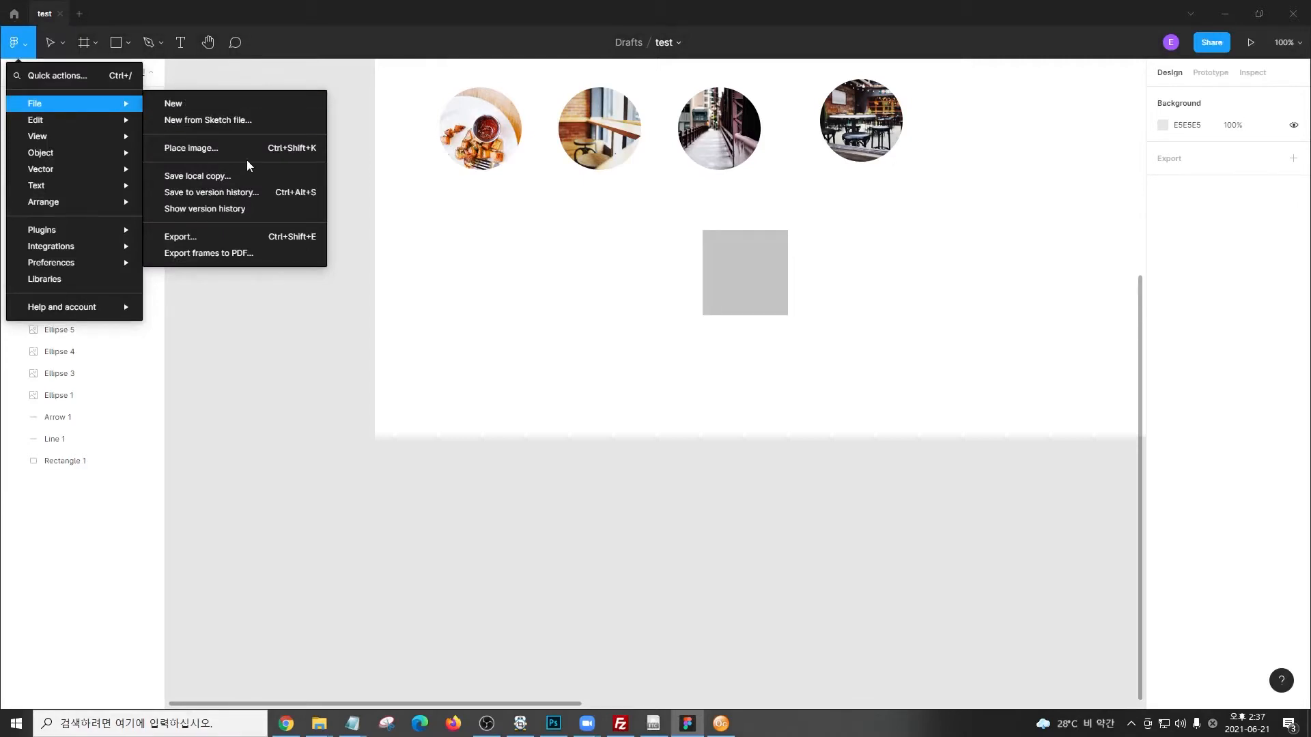
{"action": "left_click", "coordinate": [374, 493]}
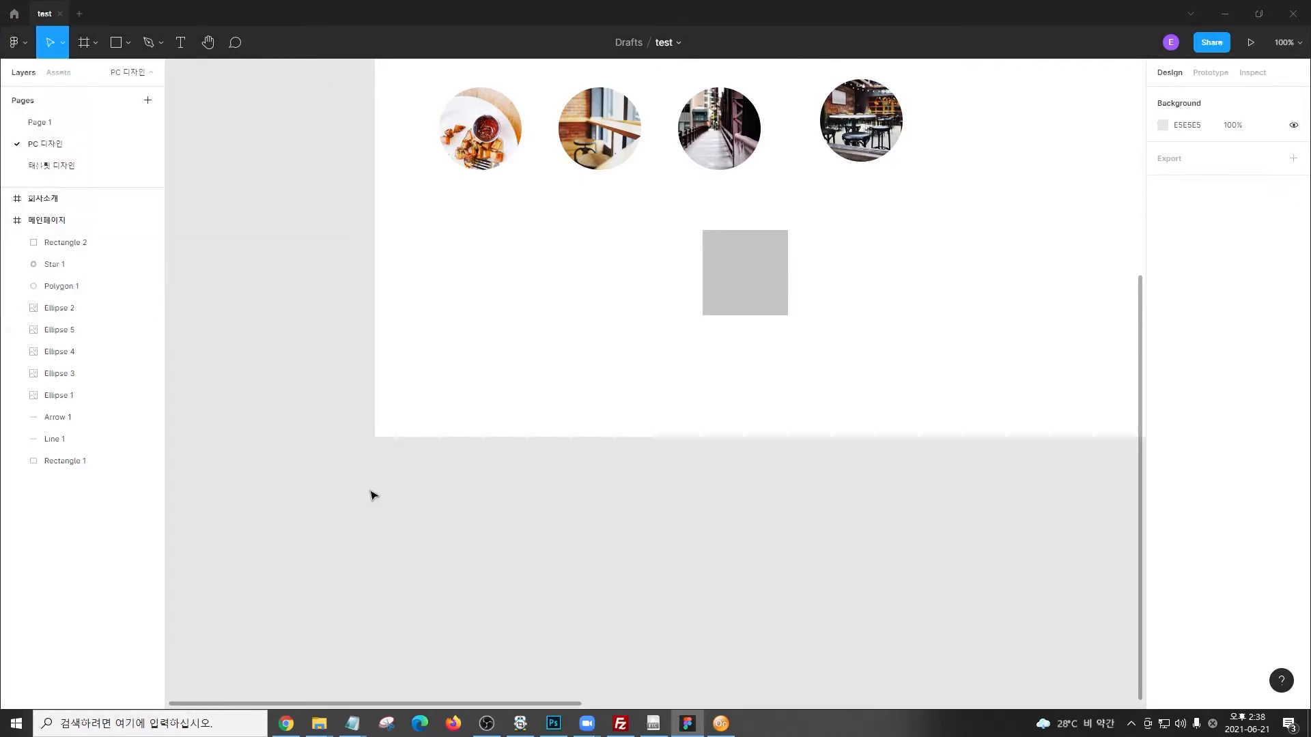
Place img1.png at its full size on the empty canvas just below the 메인페이지 frame
{"action": "left_click", "coordinate": [130, 39]}
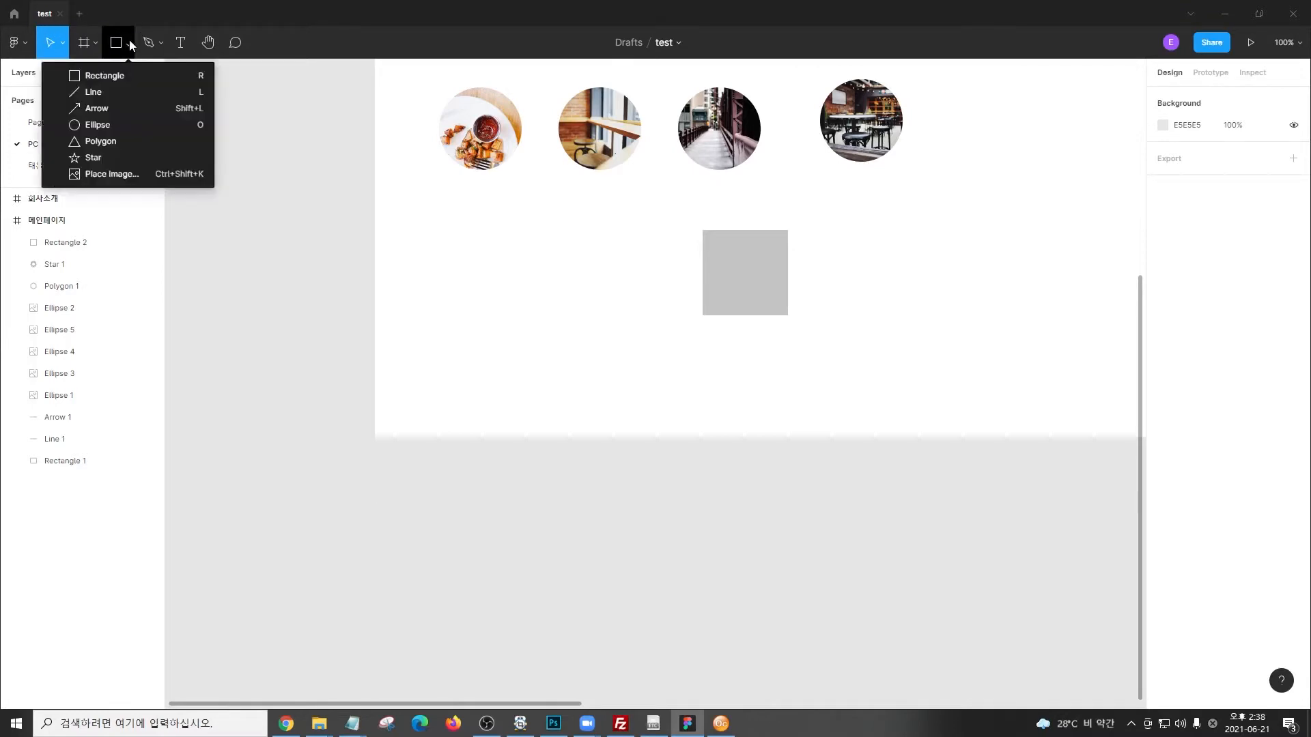
{"action": "left_click", "coordinate": [166, 174]}
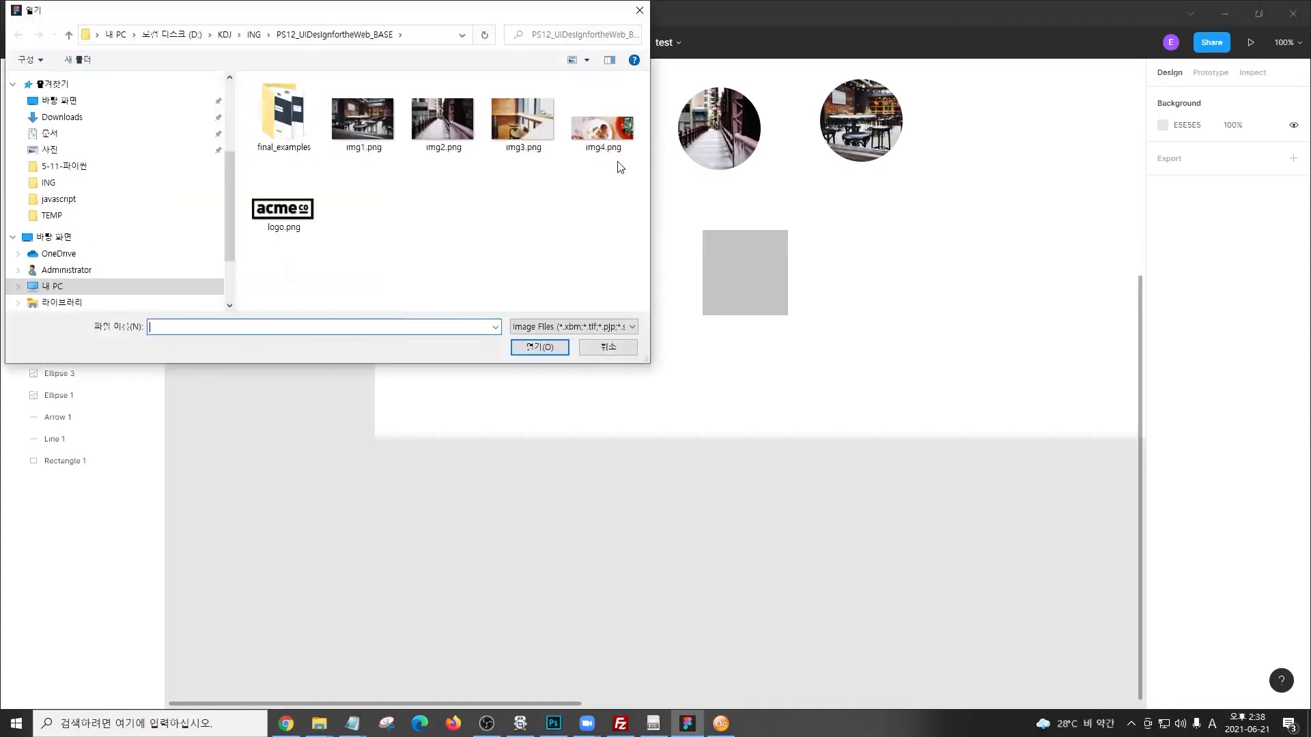
{"action": "left_click", "coordinate": [362, 118]}
{"action": "left_click", "coordinate": [539, 347]}
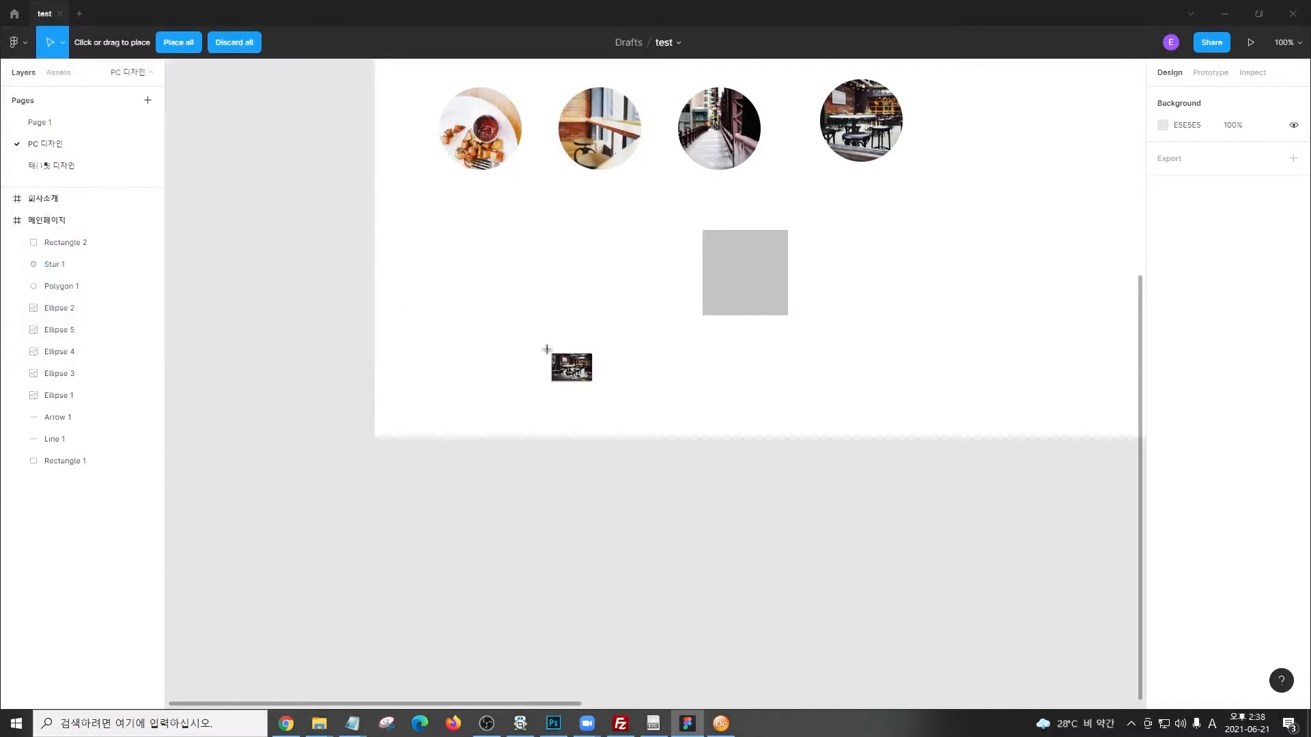
{"action": "left_click", "coordinate": [605, 577]}
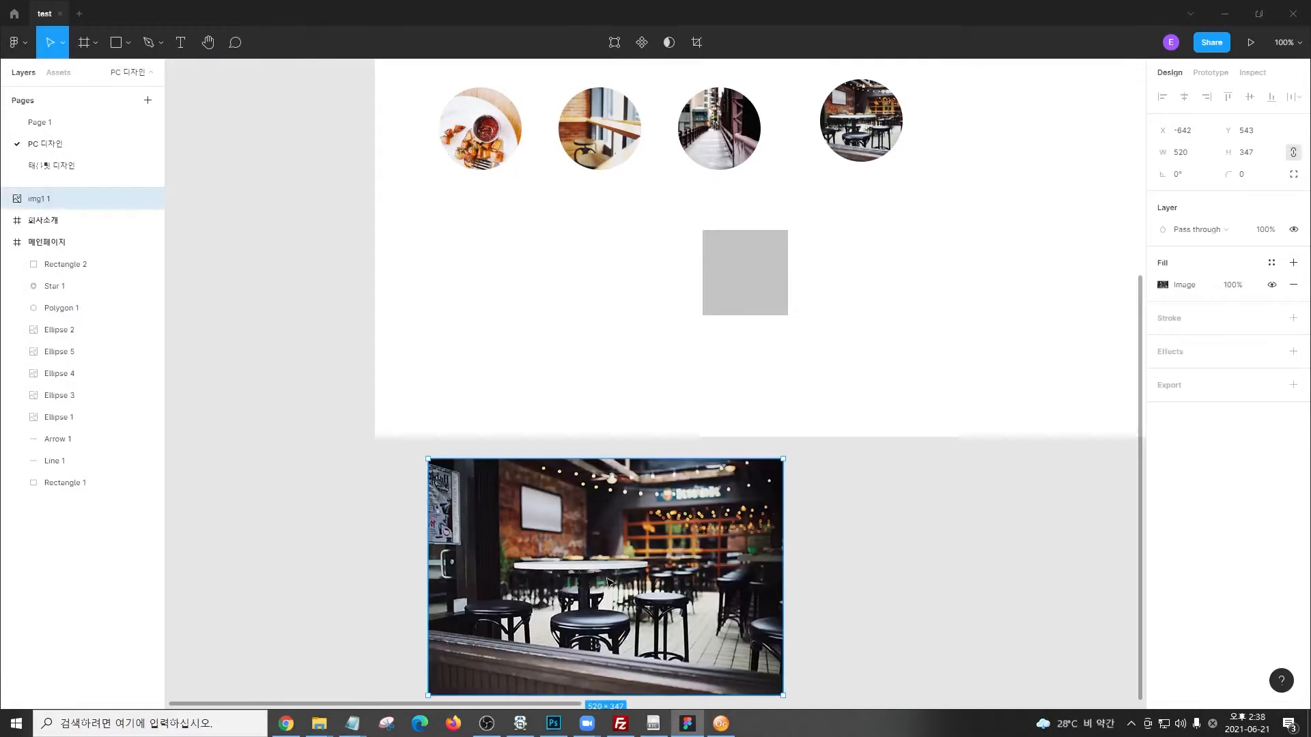
Examine where the img1 layer sits in the layer list relative to the layers nested in the 메인페이지 frame
{"action": "key", "text": "ctrl+minus"}
{"action": "key", "text": "ctrl+minus"}
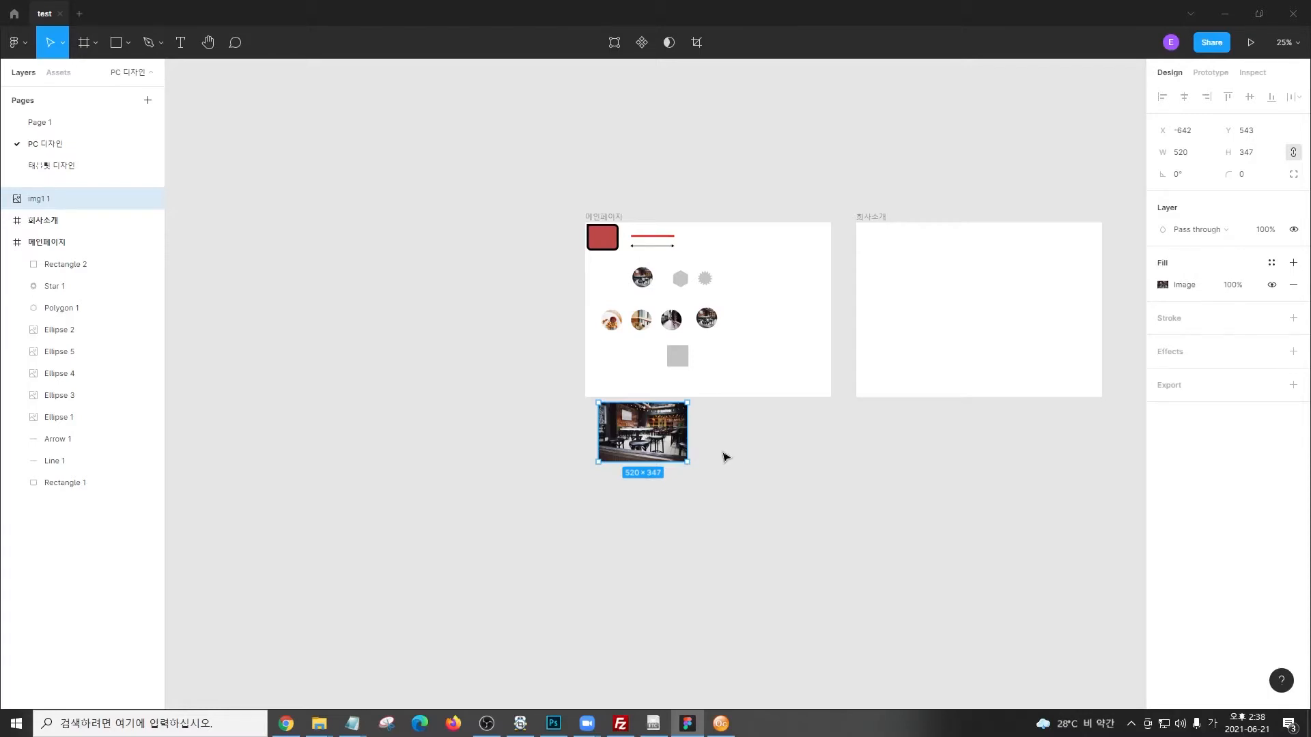
{"action": "key", "text": "Print"}
{"action": "left_click_drag", "start_coordinate": [168, 65], "coordinate": [9, 585]}
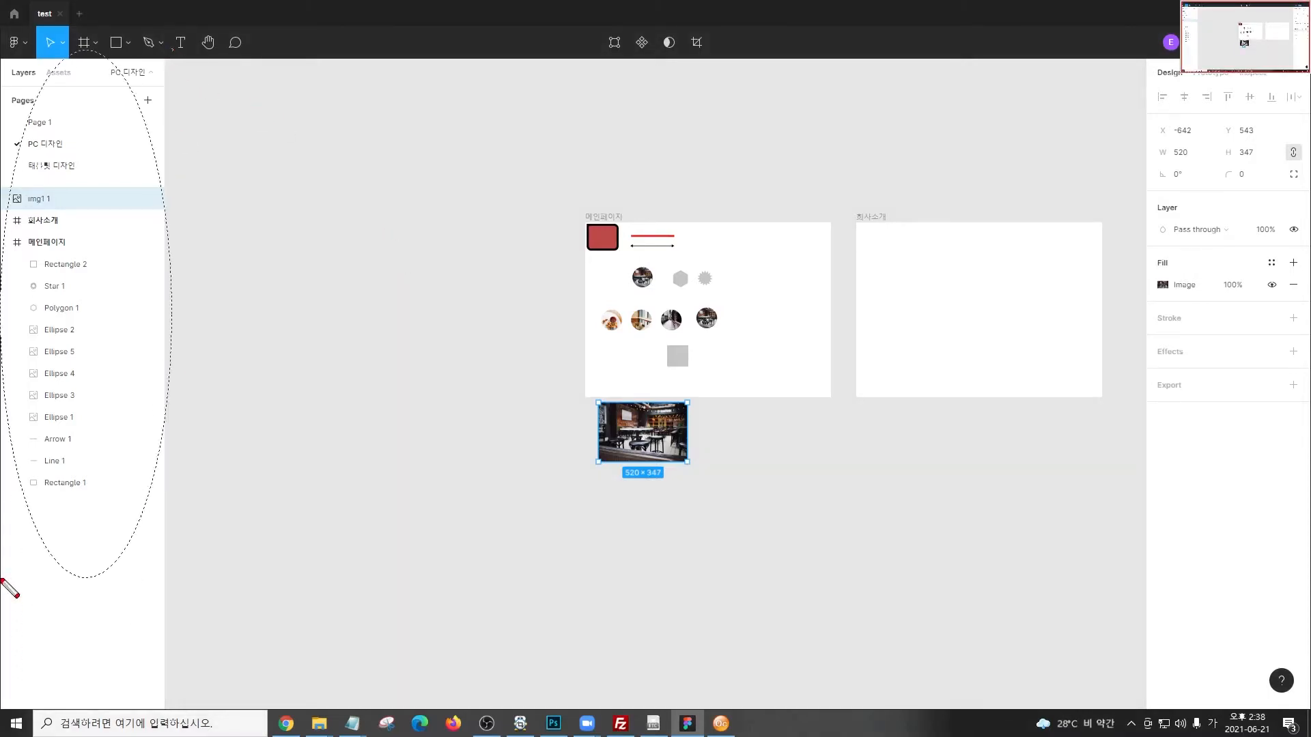
{"action": "mouse_move", "coordinate": [619, 218]}
{"action": "left_mouse_down"}
{"action": "mouse_move", "coordinate": [571, 211]}
{"action": "mouse_move", "coordinate": [631, 240]}
{"action": "mouse_move", "coordinate": [635, 208]}
{"action": "left_mouse_up"}
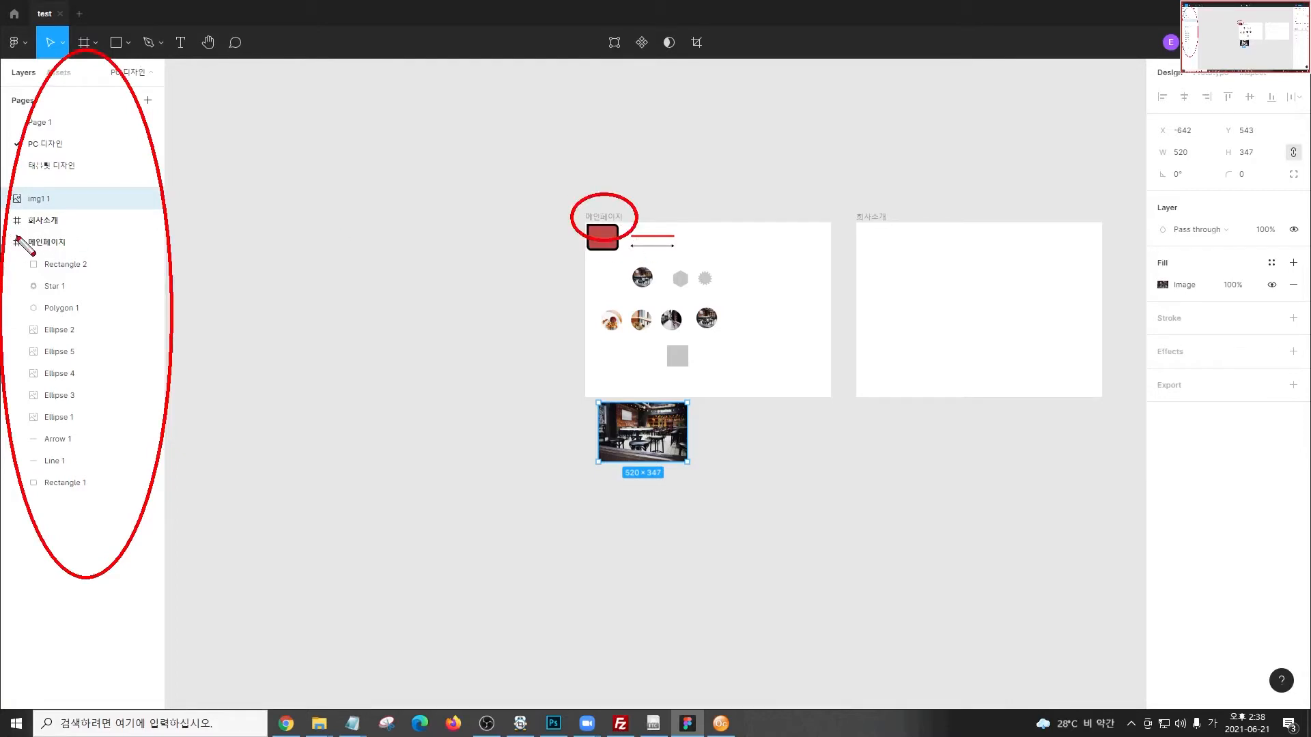
{"action": "right_click", "coordinate": [21, 231]}
{"action": "left_click", "coordinate": [62, 300]}
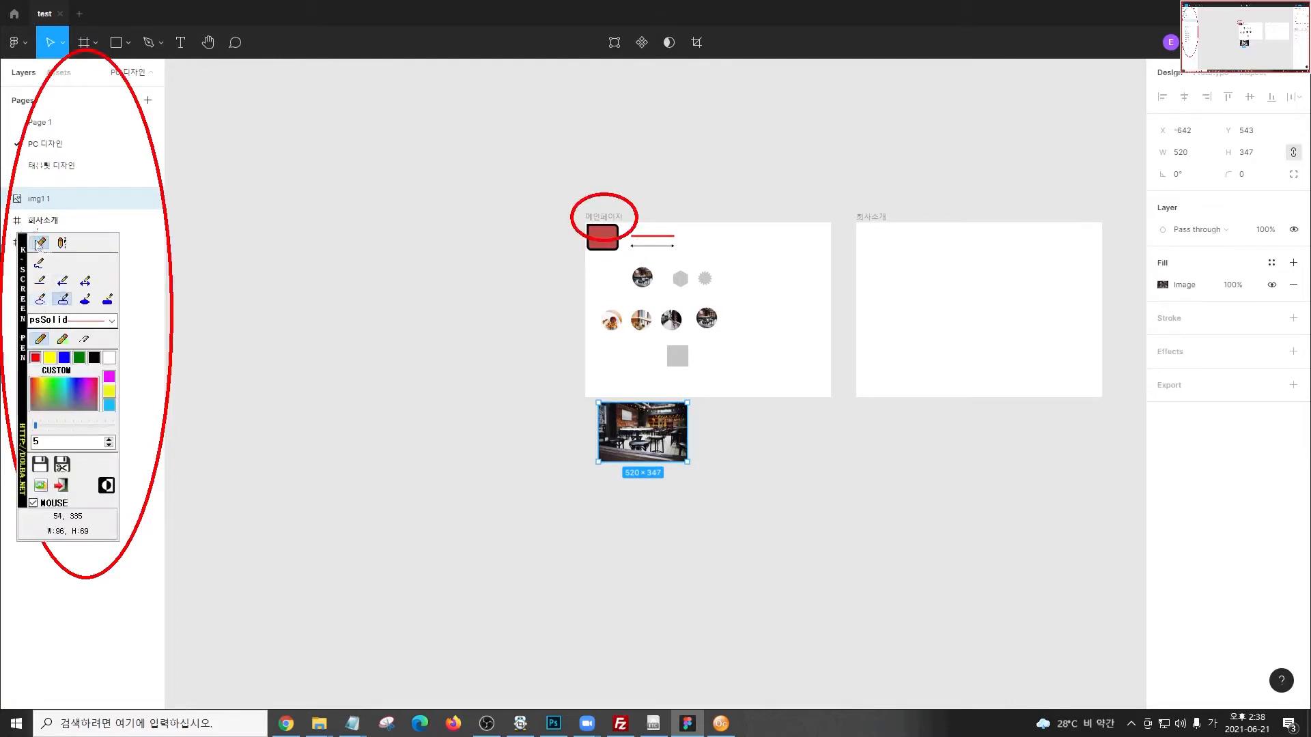
{"action": "left_click_drag", "start_coordinate": [8, 232], "coordinate": [129, 497]}
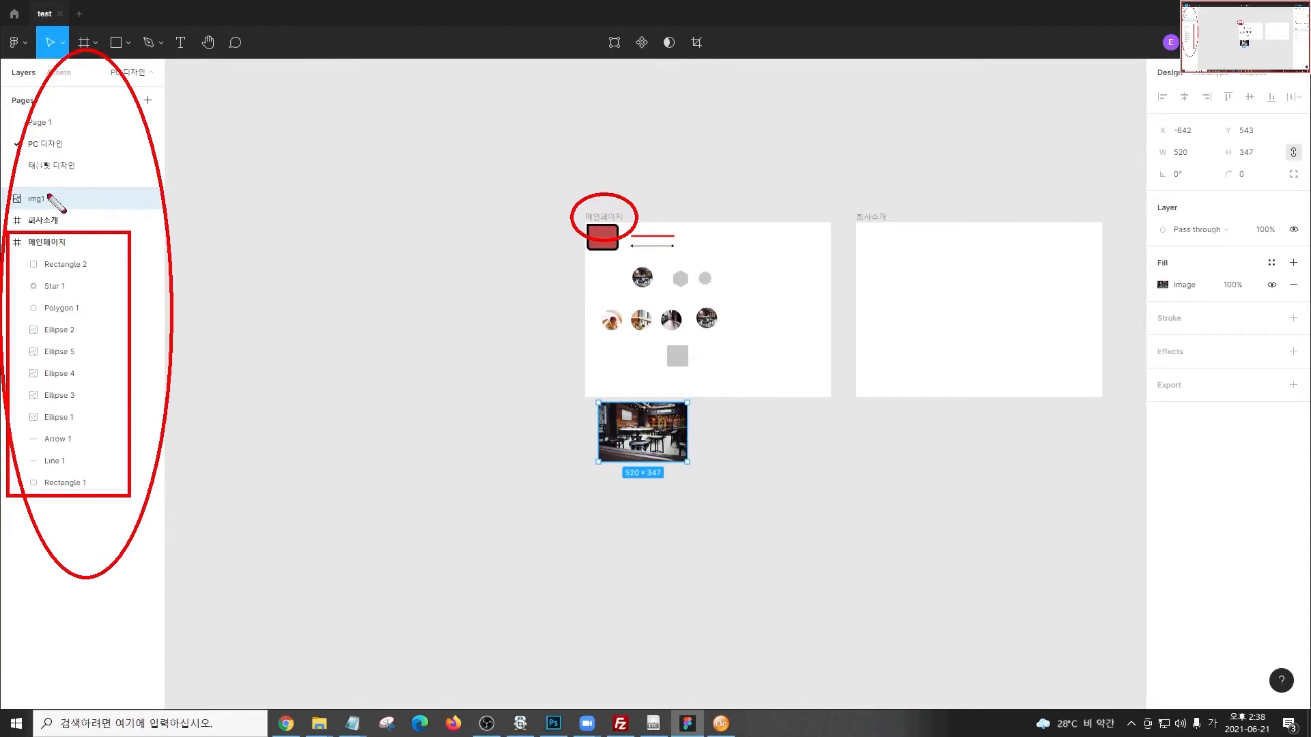
{"action": "left_click_drag", "start_coordinate": [2, 184], "coordinate": [74, 213]}
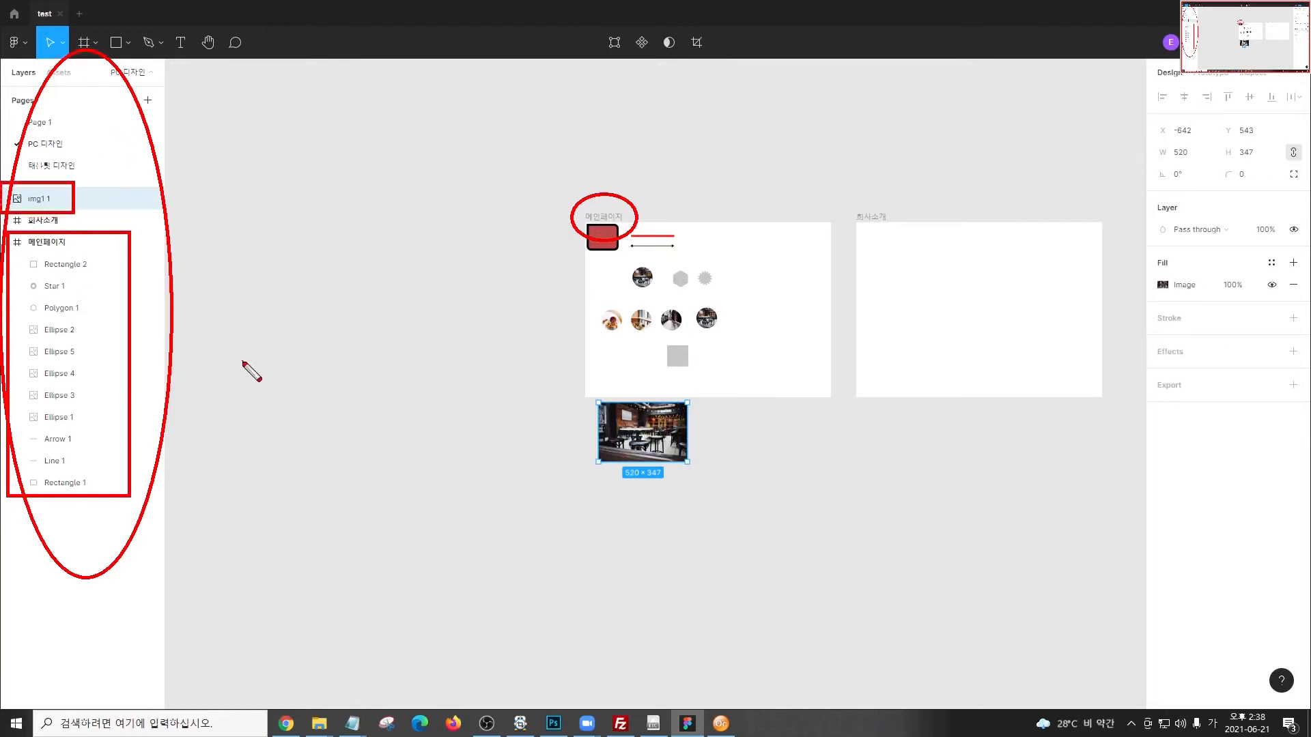
{"action": "key", "text": "Escape"}
Move the placed img1 image inside the 메인페이지 frame, to X 810, Y 633
{"action": "mouse_move", "coordinate": [653, 444]}
{"action": "left_mouse_down"}
{"action": "mouse_move", "coordinate": [772, 362]}
{"action": "mouse_move", "coordinate": [778, 372]}
{"action": "left_mouse_up"}
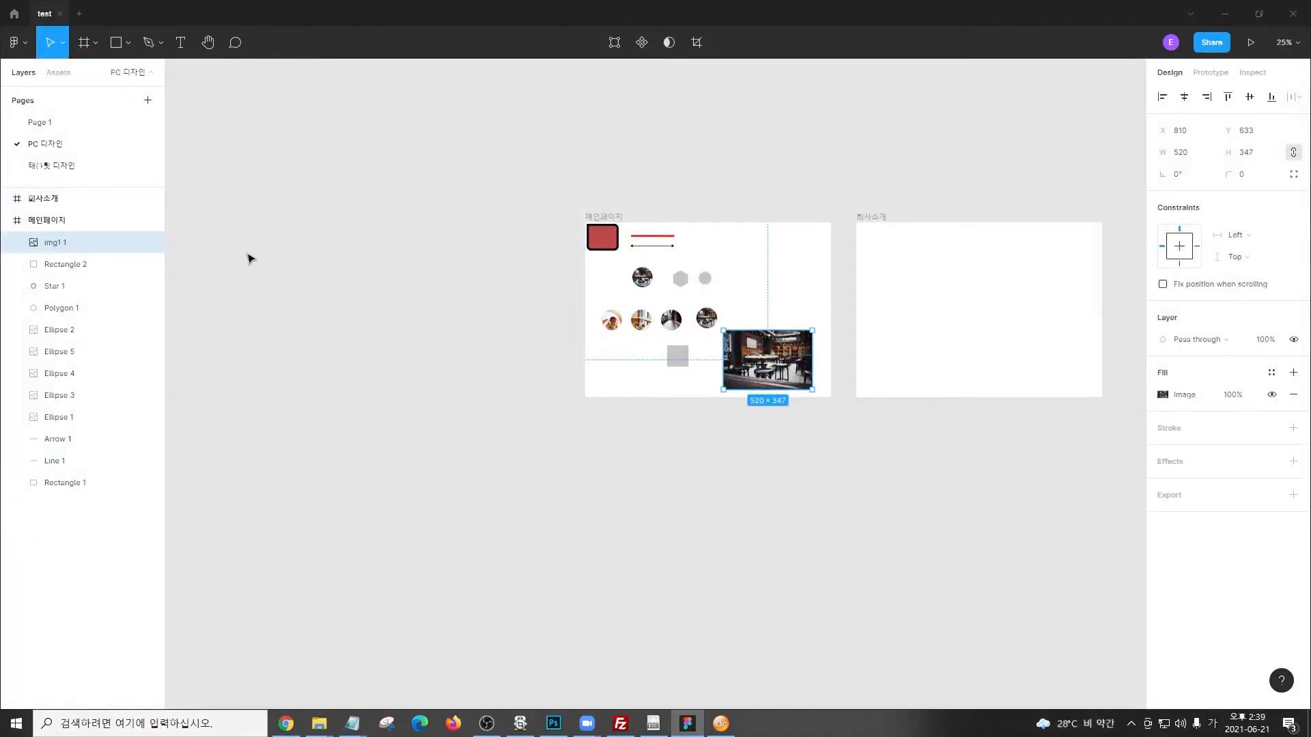
{"action": "left_click_drag", "start_coordinate": [4, 206], "coordinate": [229, 514]}
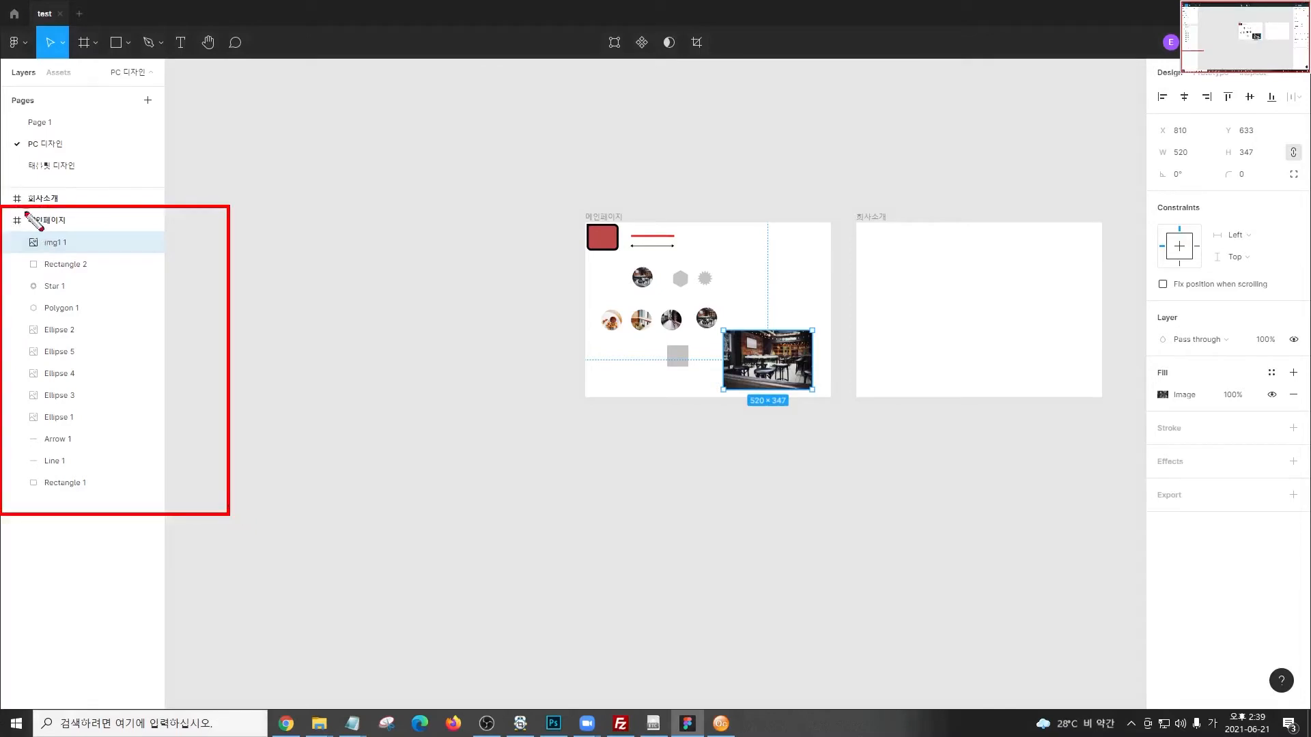
{"action": "left_click_drag", "start_coordinate": [20, 230], "coordinate": [77, 257]}
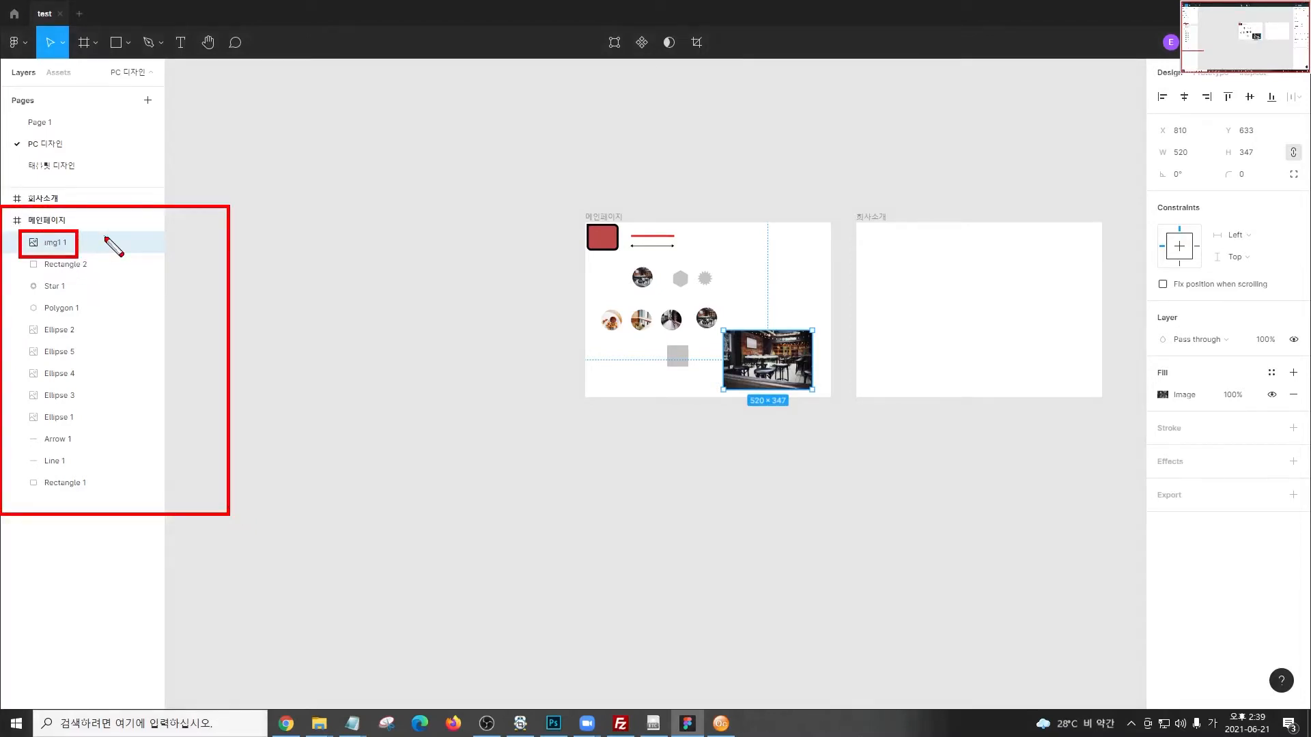
{"action": "key", "text": "Escape"}
Move the img1 image to X 834, Y 784 so that it overhangs the lower edge of the 메인페이지 frame
{"action": "mouse_move", "coordinate": [762, 387]}
{"action": "left_mouse_down"}
{"action": "mouse_move", "coordinate": [788, 419]}
{"action": "mouse_move", "coordinate": [798, 394]}
{"action": "mouse_move", "coordinate": [769, 398]}
{"action": "left_mouse_up"}
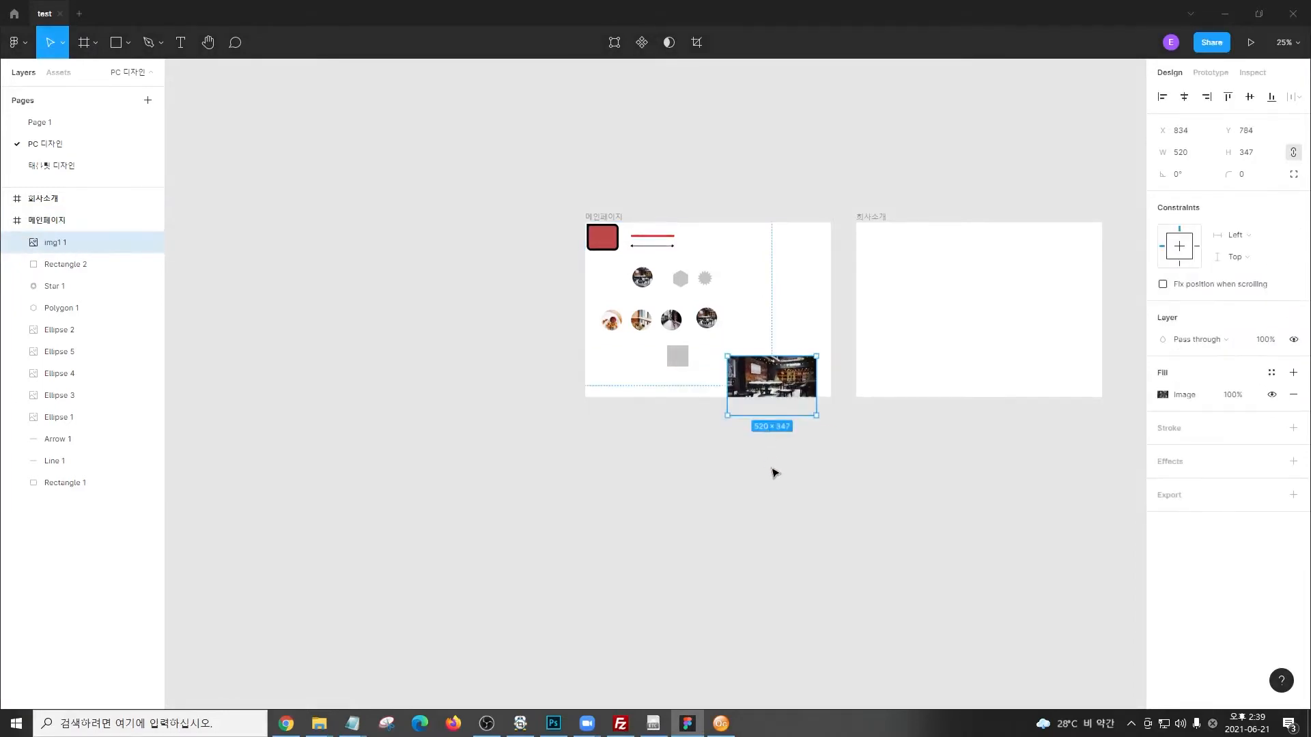
{"action": "key", "text": "ctrl+2"}
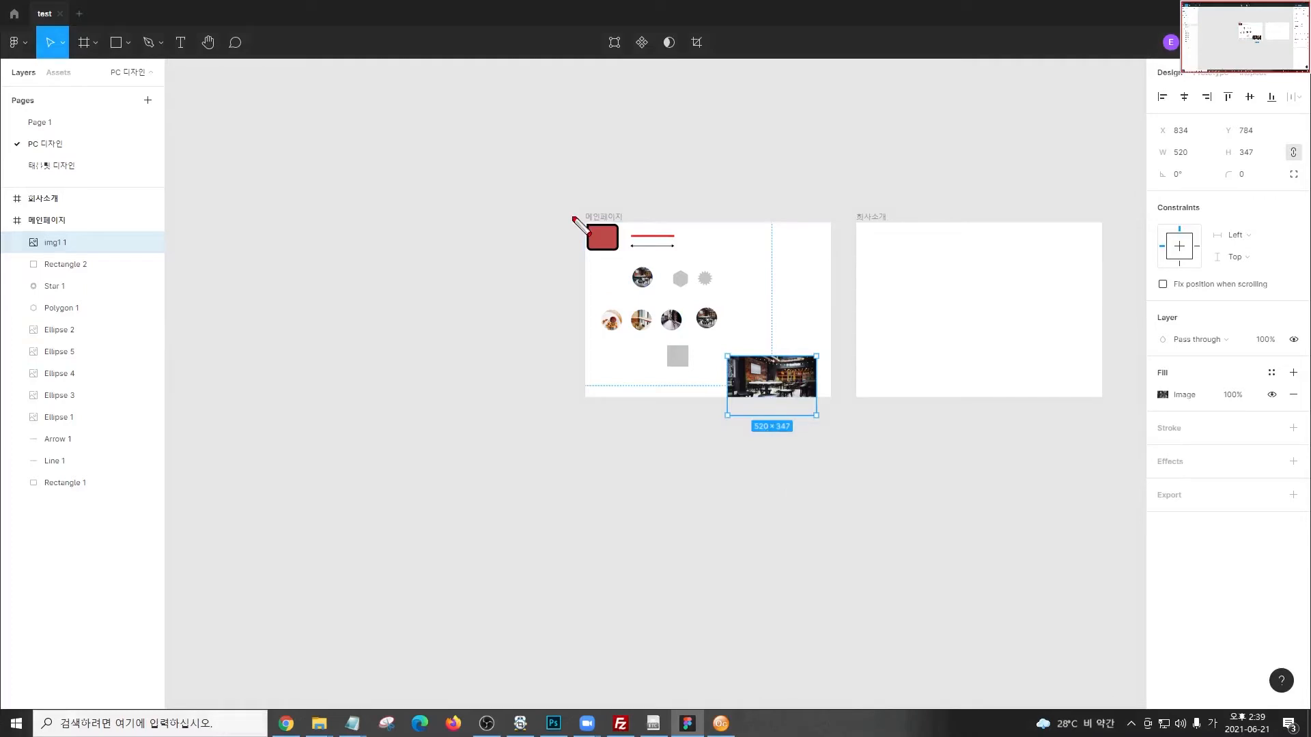
{"action": "mouse_move", "coordinate": [586, 217]}
{"action": "left_mouse_down"}
{"action": "mouse_move", "coordinate": [828, 428]}
{"action": "mouse_move", "coordinate": [834, 401]}
{"action": "left_mouse_up"}
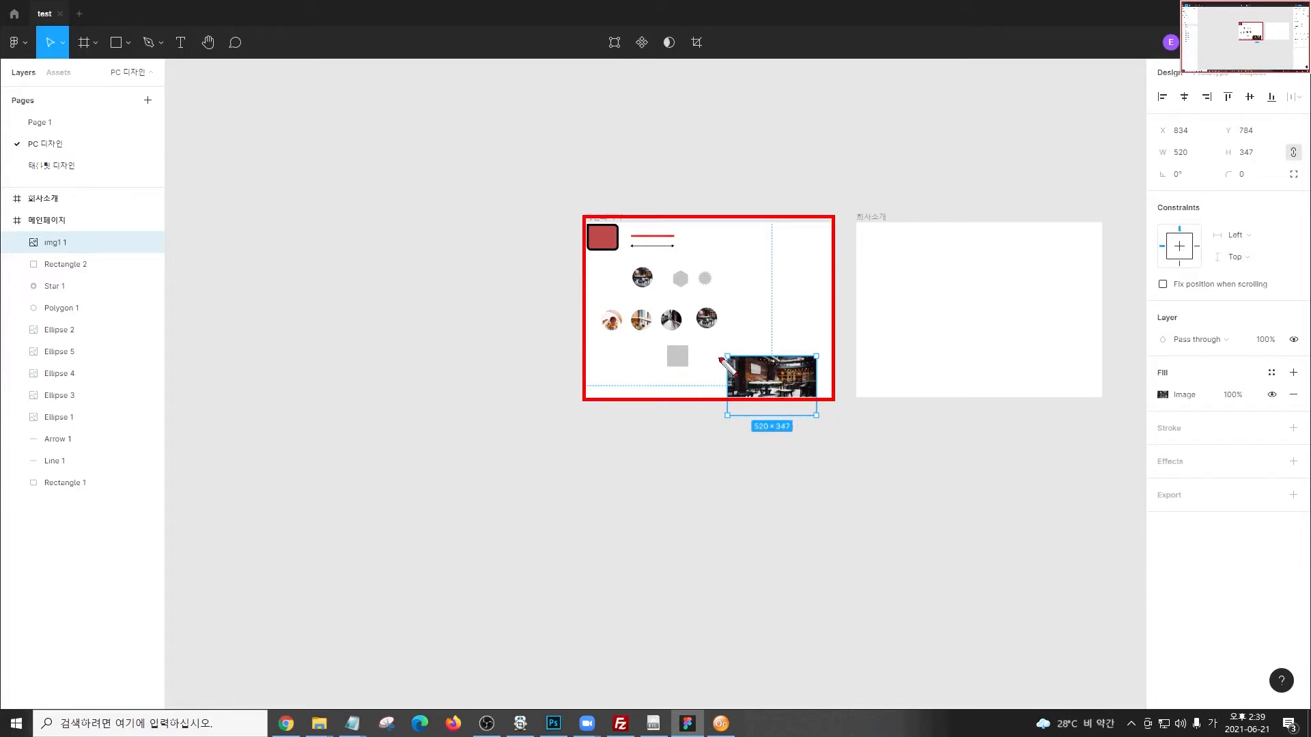
{"action": "left_click_drag", "start_coordinate": [818, 419], "coordinate": [726, 353]}
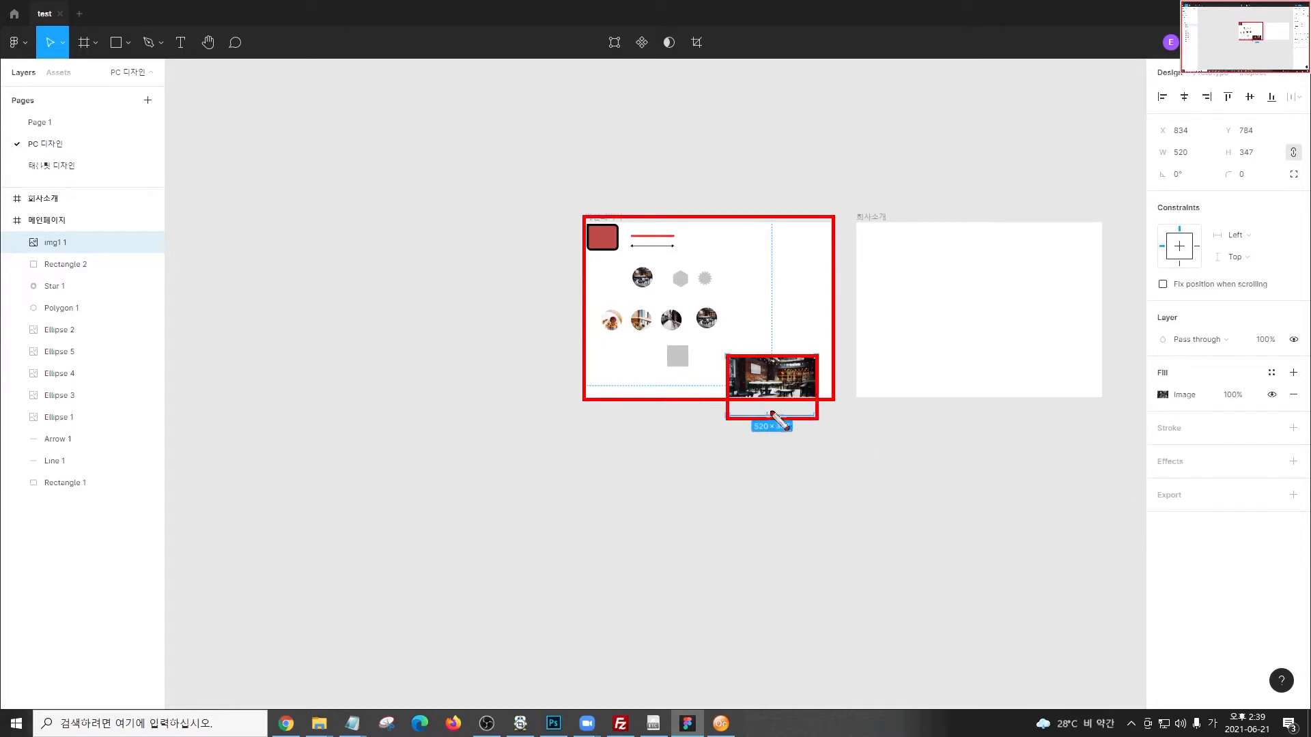
{"action": "key", "text": "Escape"}
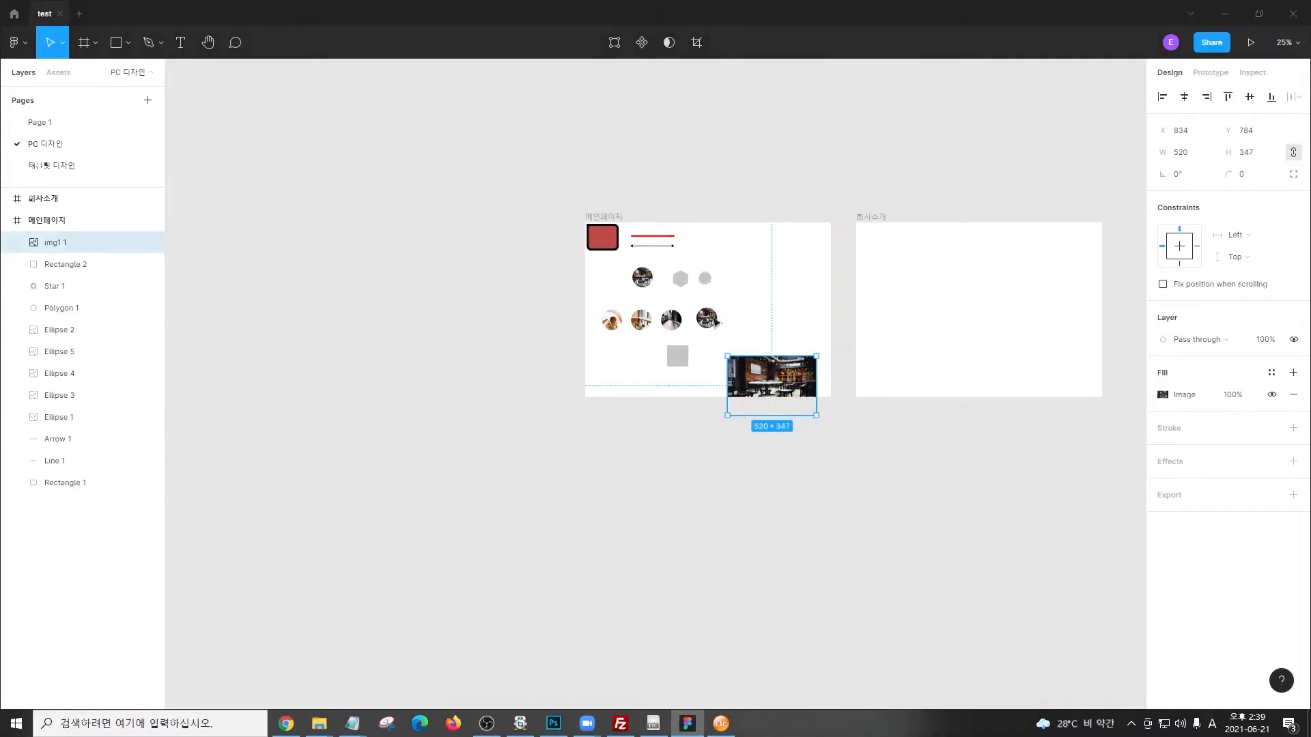
Toggle Clip content off and on for the 메인페이지 frame, leaving it enabled
{"action": "left_click", "coordinate": [606, 217]}
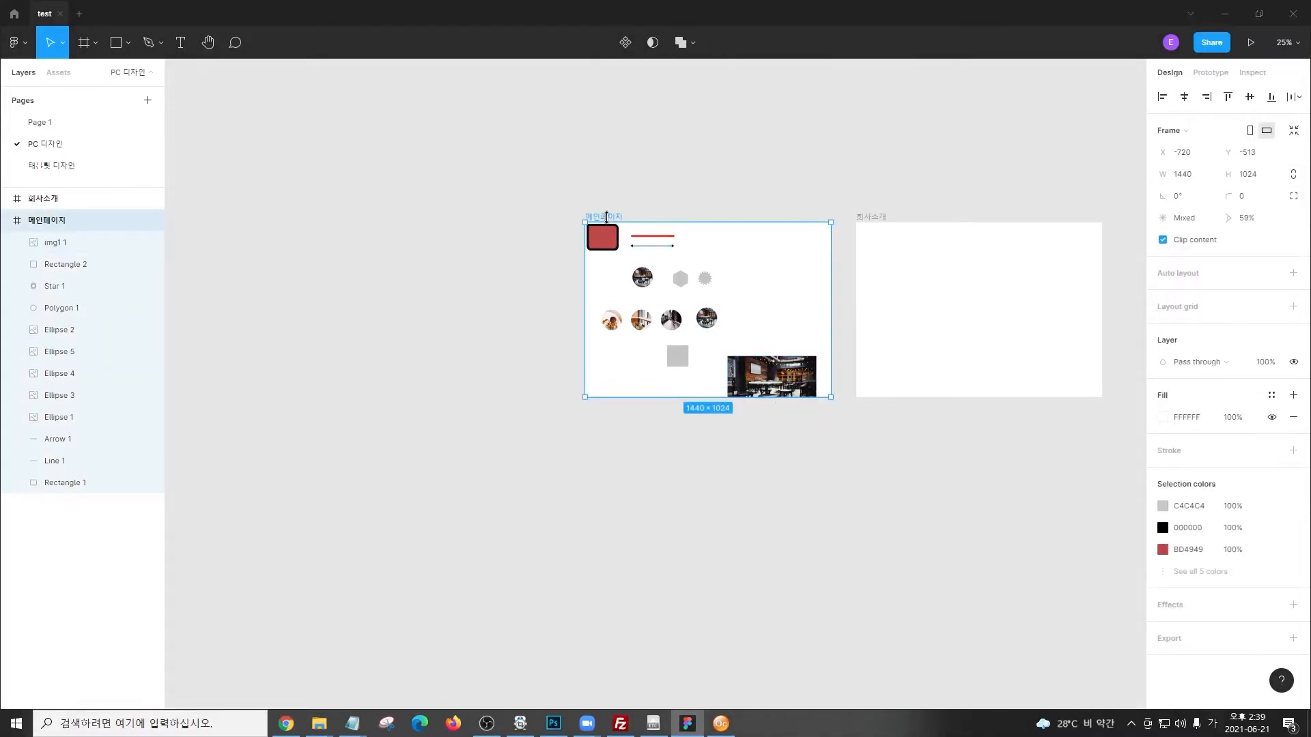
{"action": "key", "text": "ctrl+2"}
{"action": "left_click_drag", "start_coordinate": [1125, 228], "coordinate": [1252, 258]}
{"action": "left_click_drag", "start_coordinate": [577, 208], "coordinate": [627, 229]}
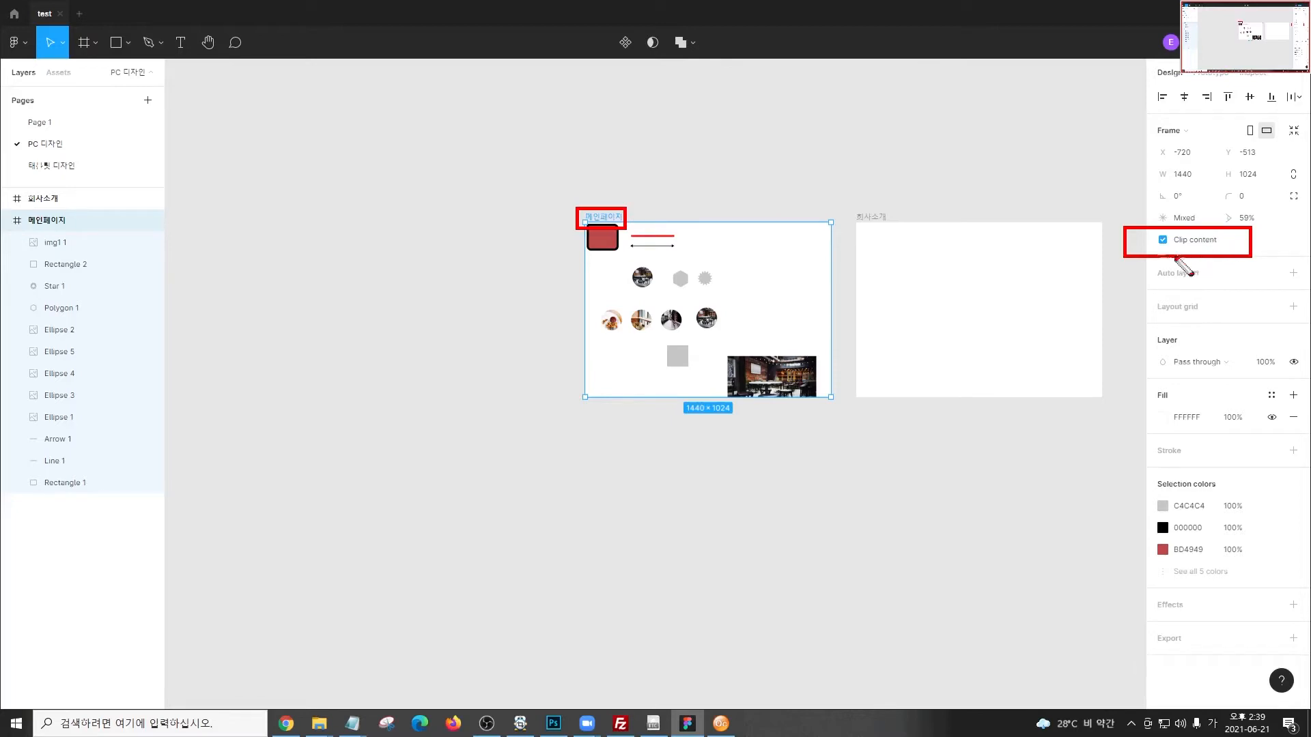
{"action": "left_click_drag", "start_coordinate": [1174, 256], "coordinate": [1160, 230]}
{"action": "key", "text": "Escape"}
{"action": "left_click", "coordinate": [1163, 240]}
{"action": "left_click", "coordinate": [1163, 240]}
{"action": "left_click", "coordinate": [1163, 241]}
{"action": "left_click", "coordinate": [1162, 240]}
{"action": "left_click", "coordinate": [1162, 240]}
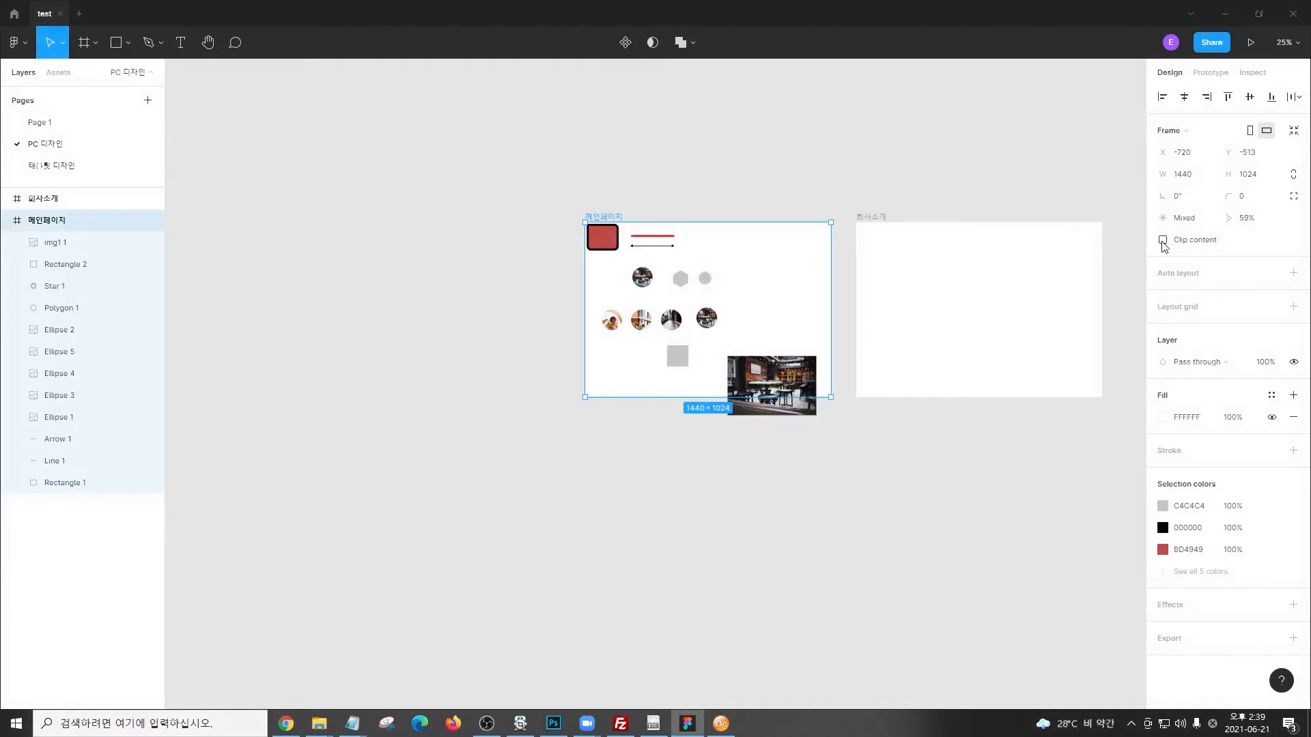
{"action": "left_click", "coordinate": [1163, 240]}
{"action": "left_click", "coordinate": [1163, 241]}
{"action": "left_click", "coordinate": [1162, 241]}
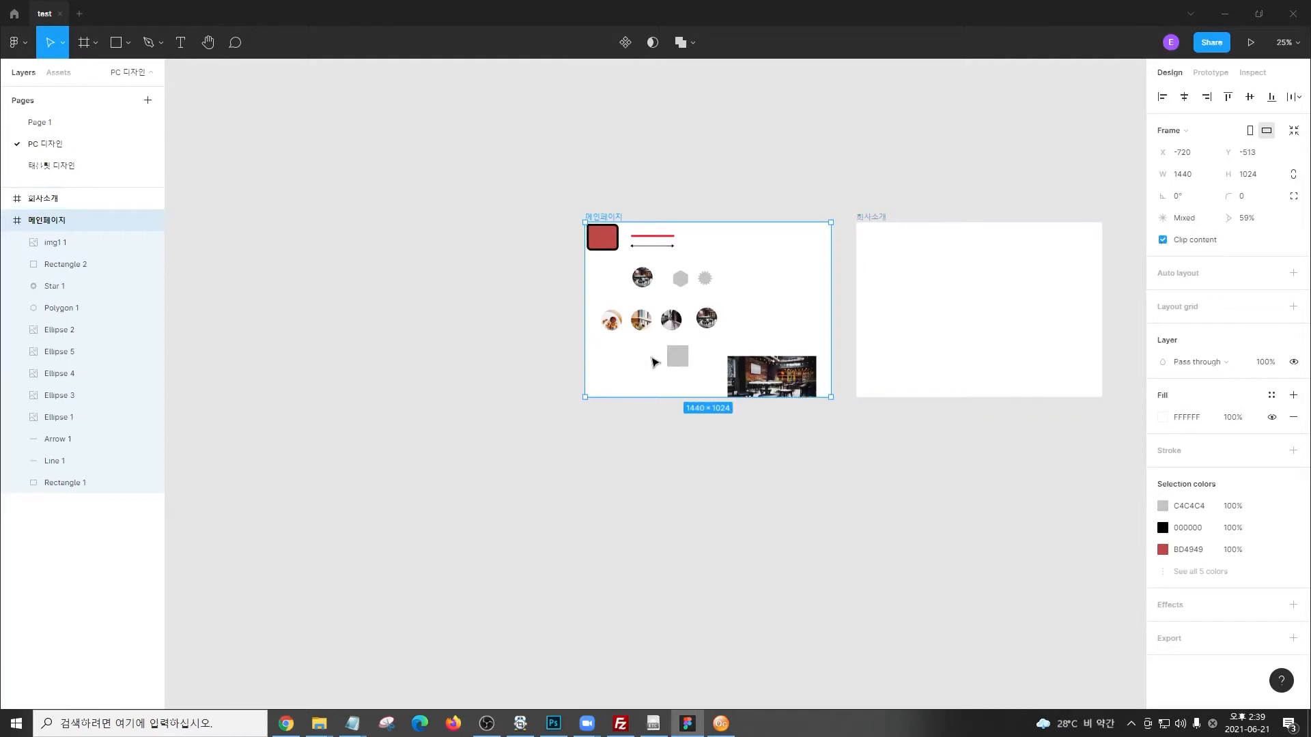
Move the 메인페이지 frame to about X -521, Y -324
{"action": "scroll", "coordinate": [679, 348], "scroll_direction": "up", "scroll_amount": 5}
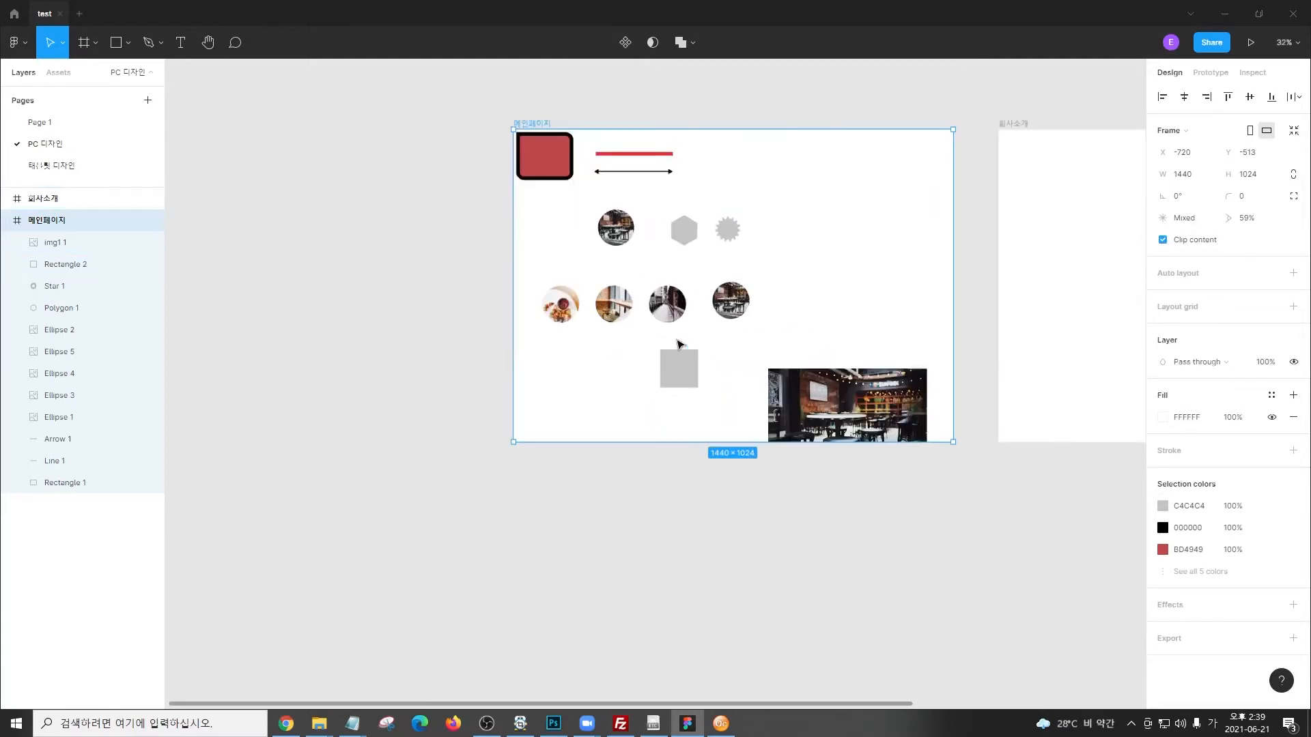
{"action": "scroll", "coordinate": [777, 405], "scroll_direction": "down", "scroll_amount": 2}
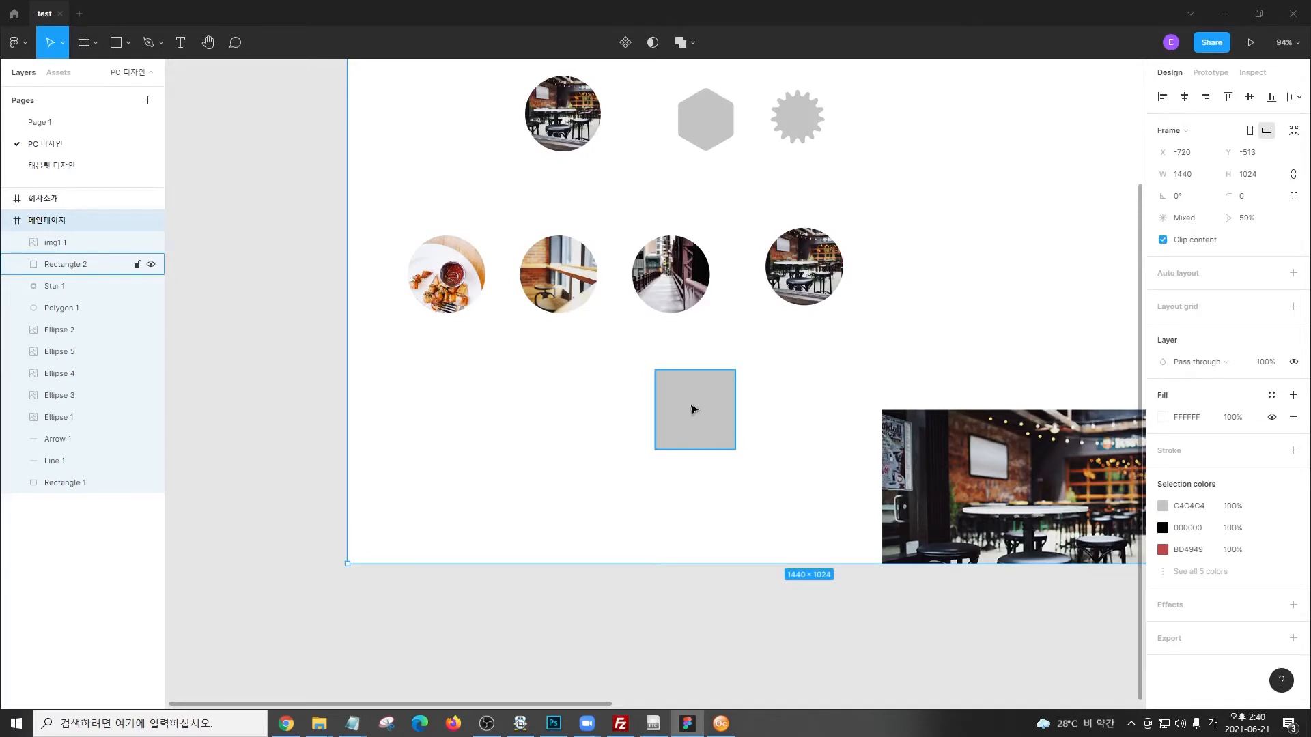
{"action": "scroll", "coordinate": [692, 409], "scroll_direction": "down", "scroll_amount": 3}
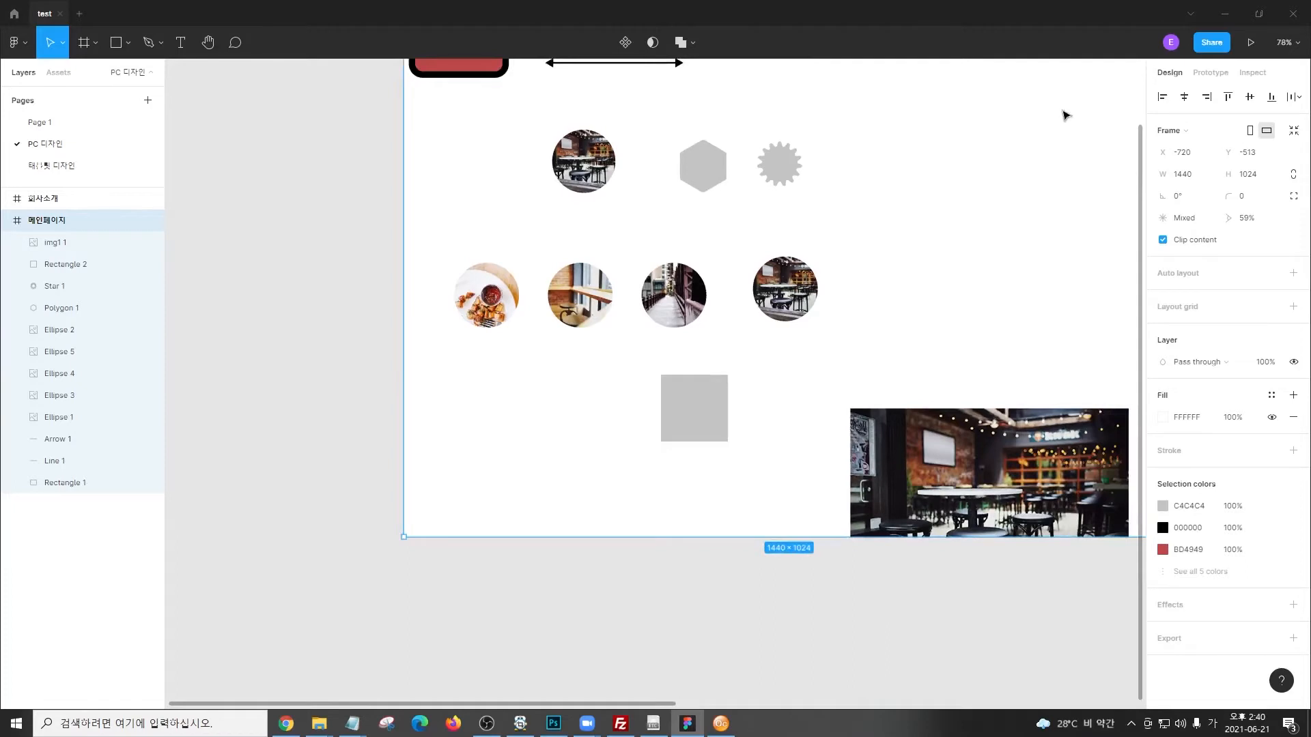
{"action": "scroll", "coordinate": [1065, 114], "scroll_direction": "up", "scroll_amount": 4}
{"action": "scroll", "coordinate": [1065, 114], "scroll_direction": "down", "scroll_amount": 5}
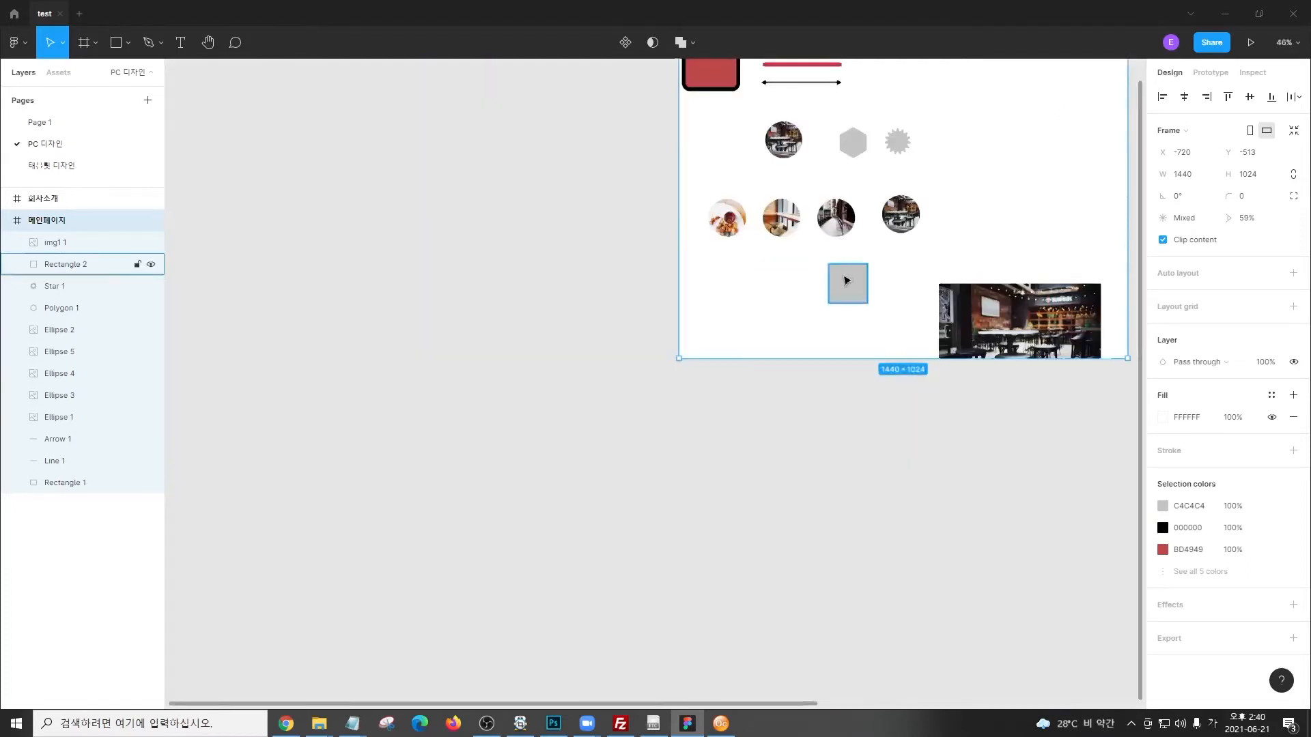
{"action": "scroll", "coordinate": [846, 278], "scroll_direction": "up", "scroll_amount": 6}
{"action": "scroll", "coordinate": [691, 661], "scroll_direction": "right", "scroll_amount": 5}
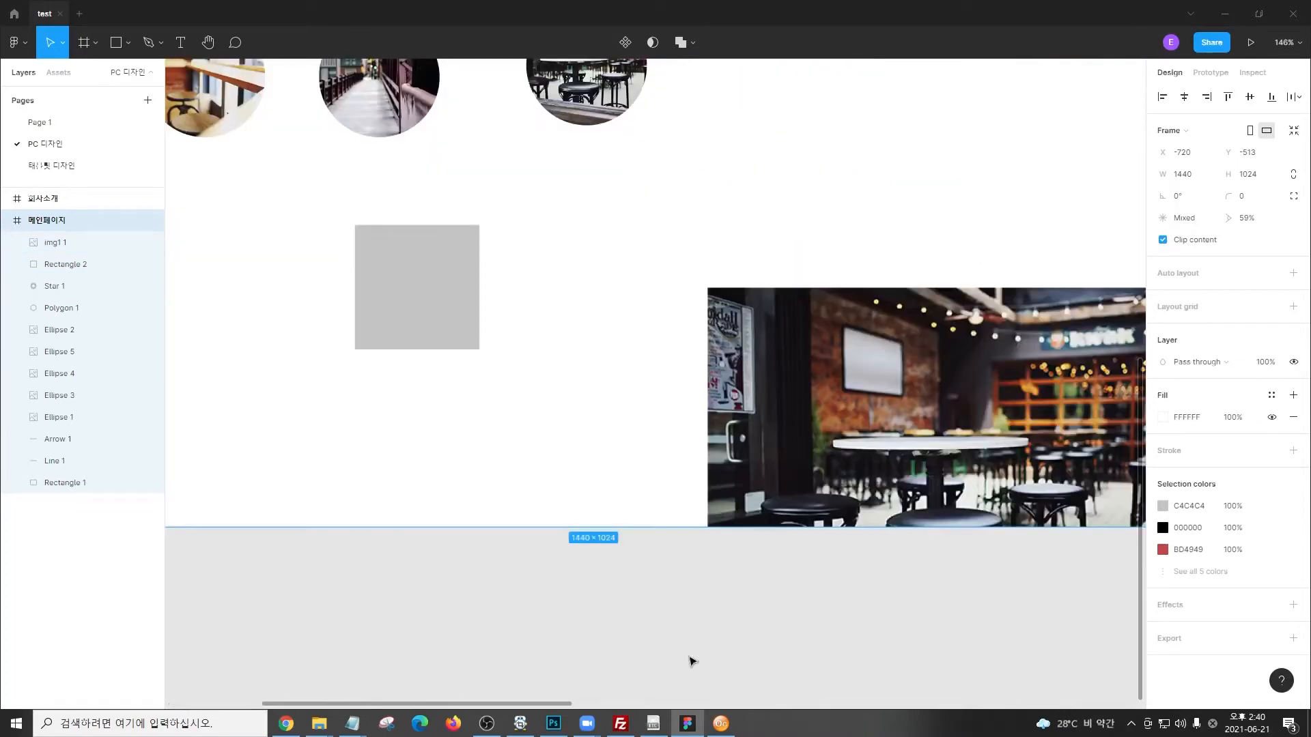
{"action": "left_click_drag", "start_coordinate": [784, 373], "coordinate": [1130, 571]}
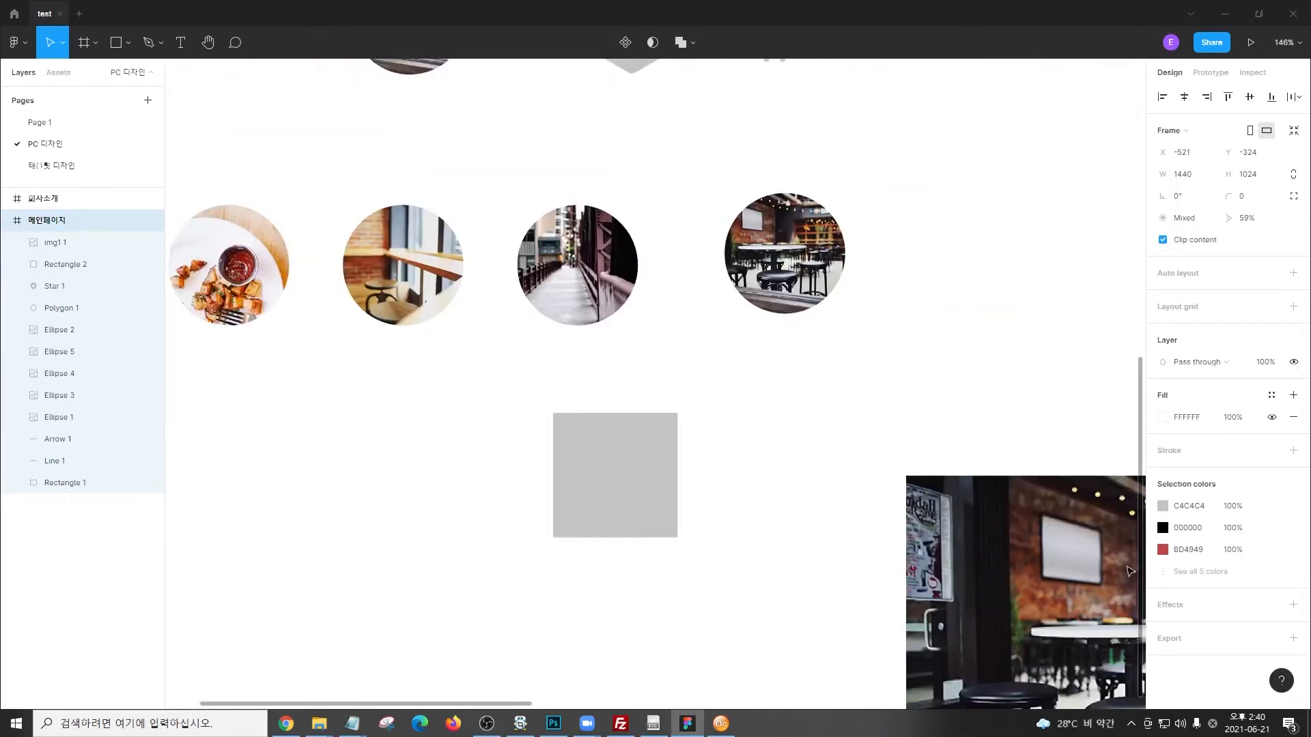
Shrink the img1 image proportionally to 278 × 186 and place it beside the gray square at X 638, Y 691
{"action": "left_click", "coordinate": [984, 521]}
{"action": "left_click_drag", "start_coordinate": [984, 522], "coordinate": [669, 410]}
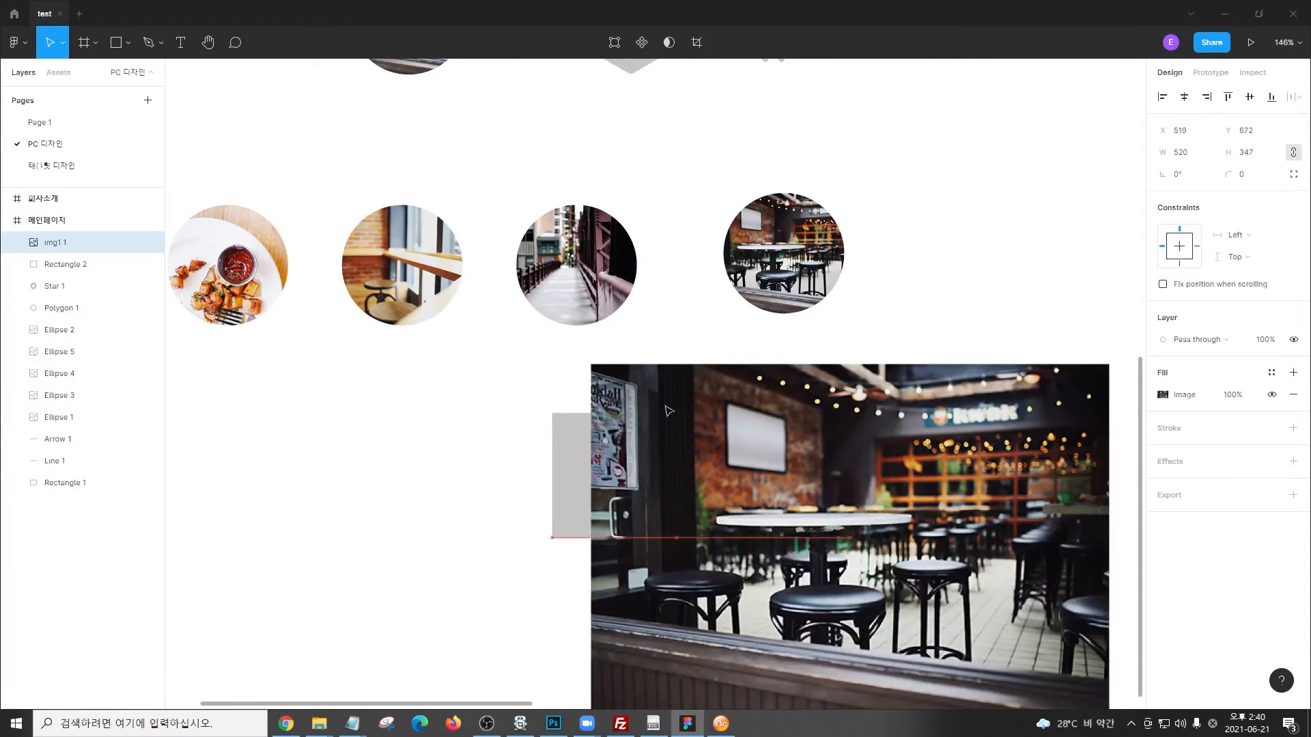
{"action": "left_click_drag", "start_coordinate": [592, 369], "coordinate": [830, 533]}
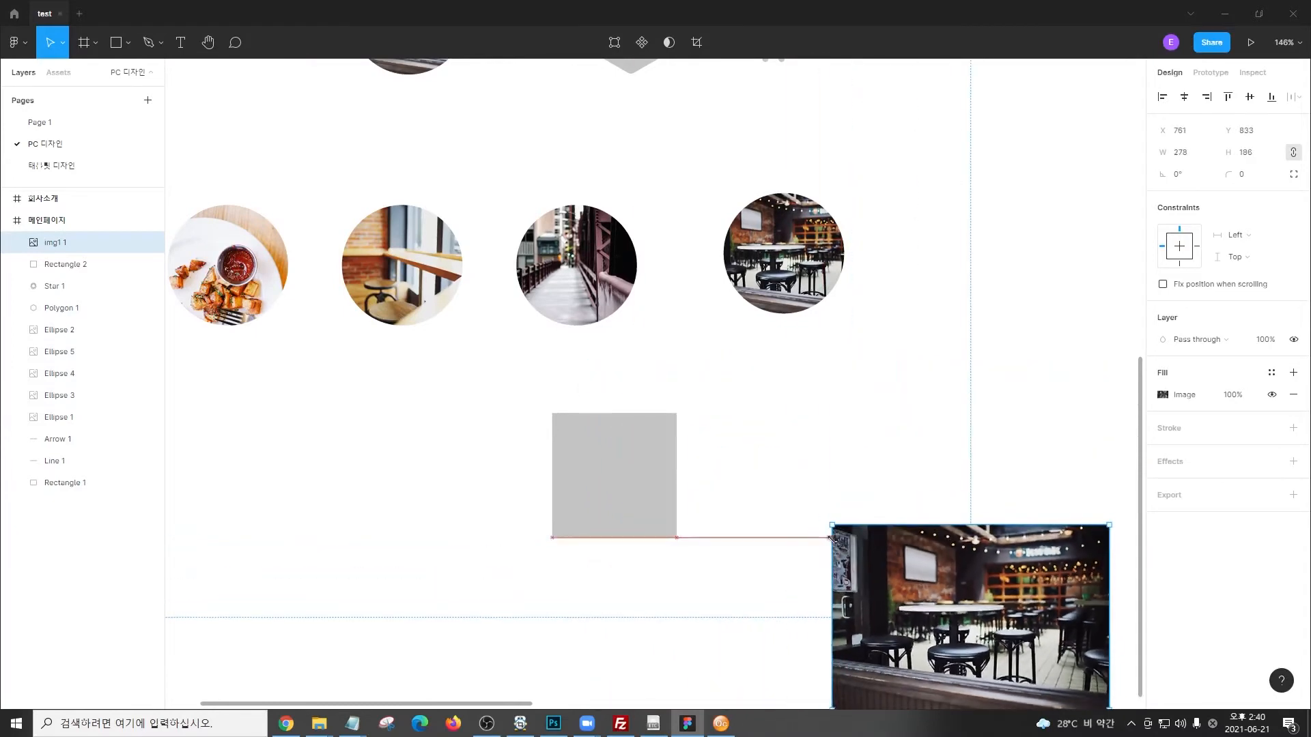
{"action": "left_click_drag", "start_coordinate": [888, 567], "coordinate": [766, 424]}
{"action": "scroll", "coordinate": [717, 329], "scroll_direction": "left", "scroll_amount": 2}
{"action": "scroll", "coordinate": [717, 329], "scroll_direction": "down", "scroll_amount": 1}
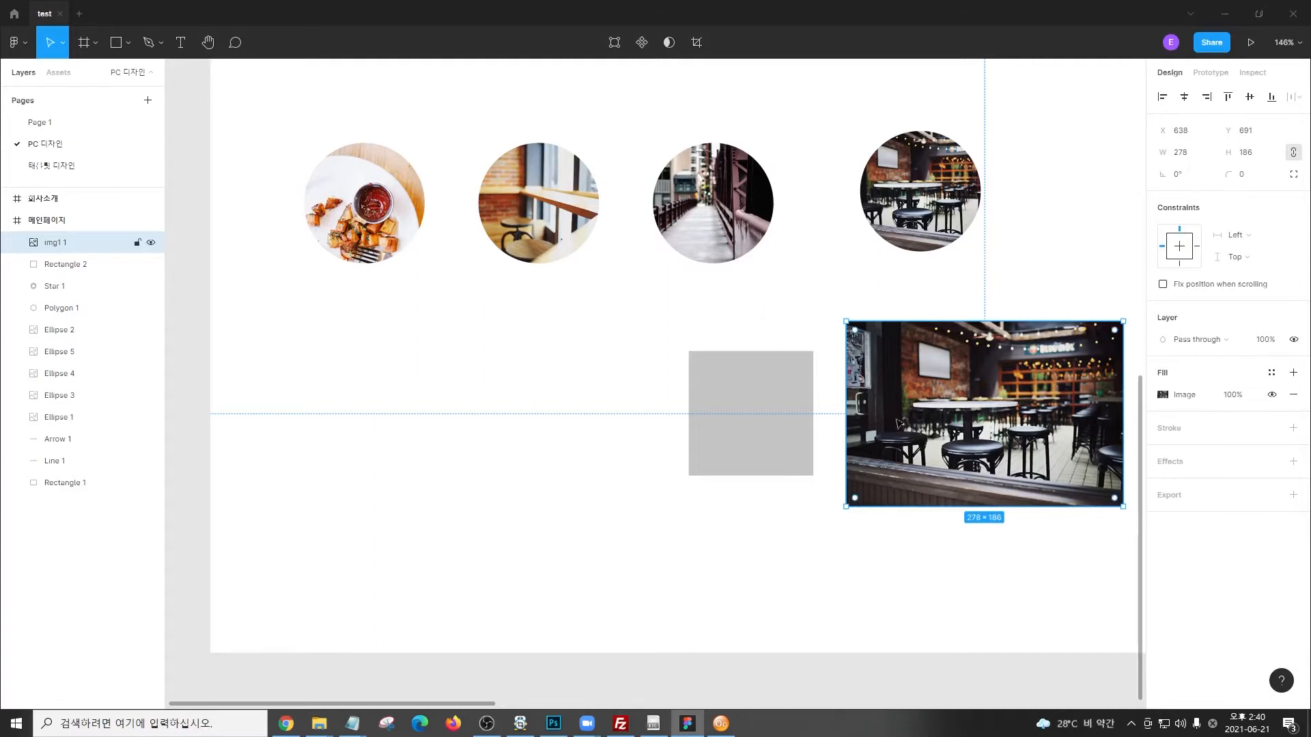
{"action": "mouse_move", "coordinate": [889, 363]}
{"action": "left_mouse_down"}
{"action": "mouse_move", "coordinate": [948, 490]}
{"action": "mouse_move", "coordinate": [1024, 489]}
{"action": "left_mouse_up"}
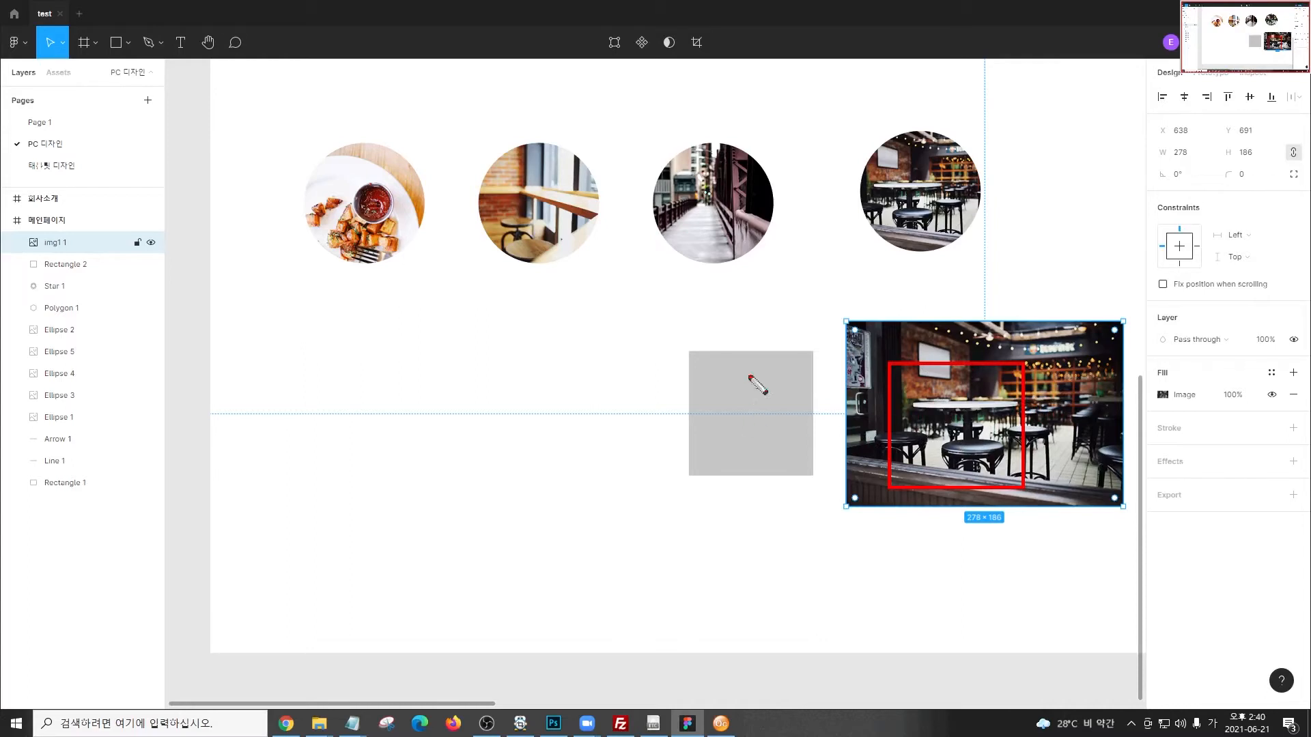
{"action": "left_click_drag", "start_coordinate": [676, 336], "coordinate": [711, 374]}
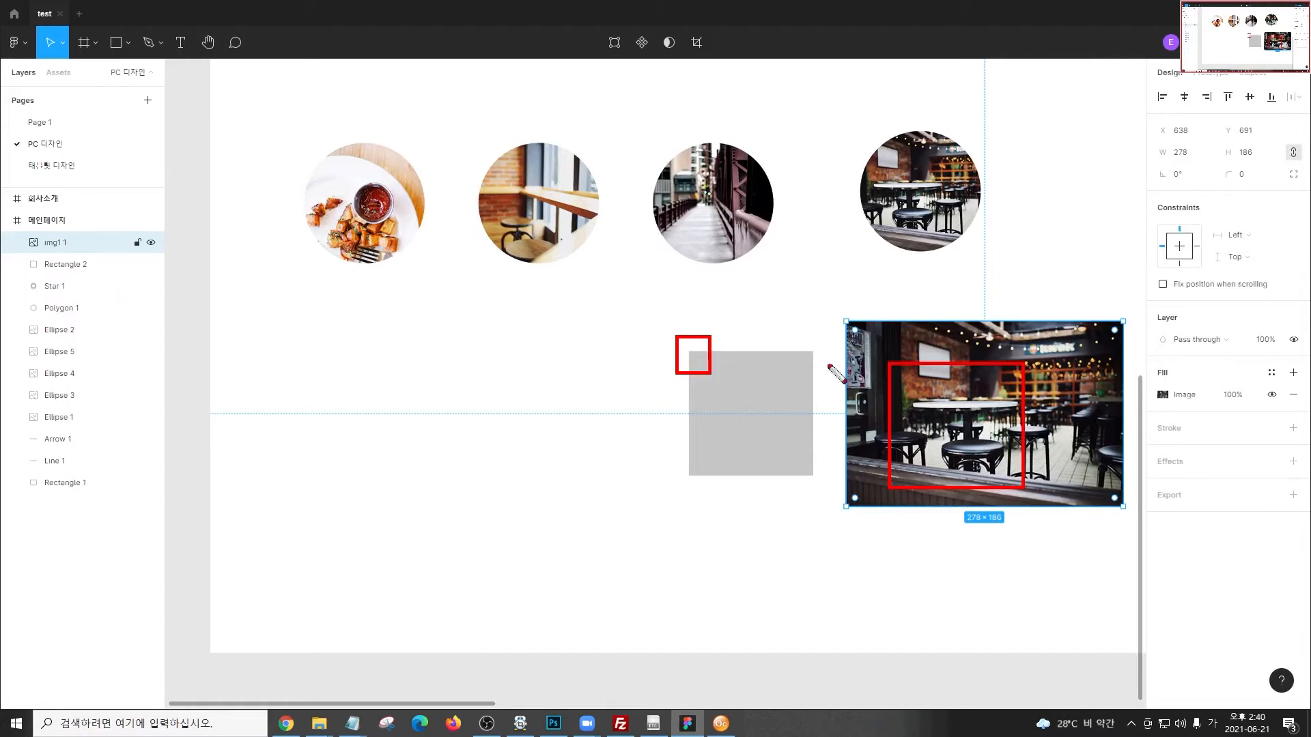
{"action": "key", "text": "Escape"}
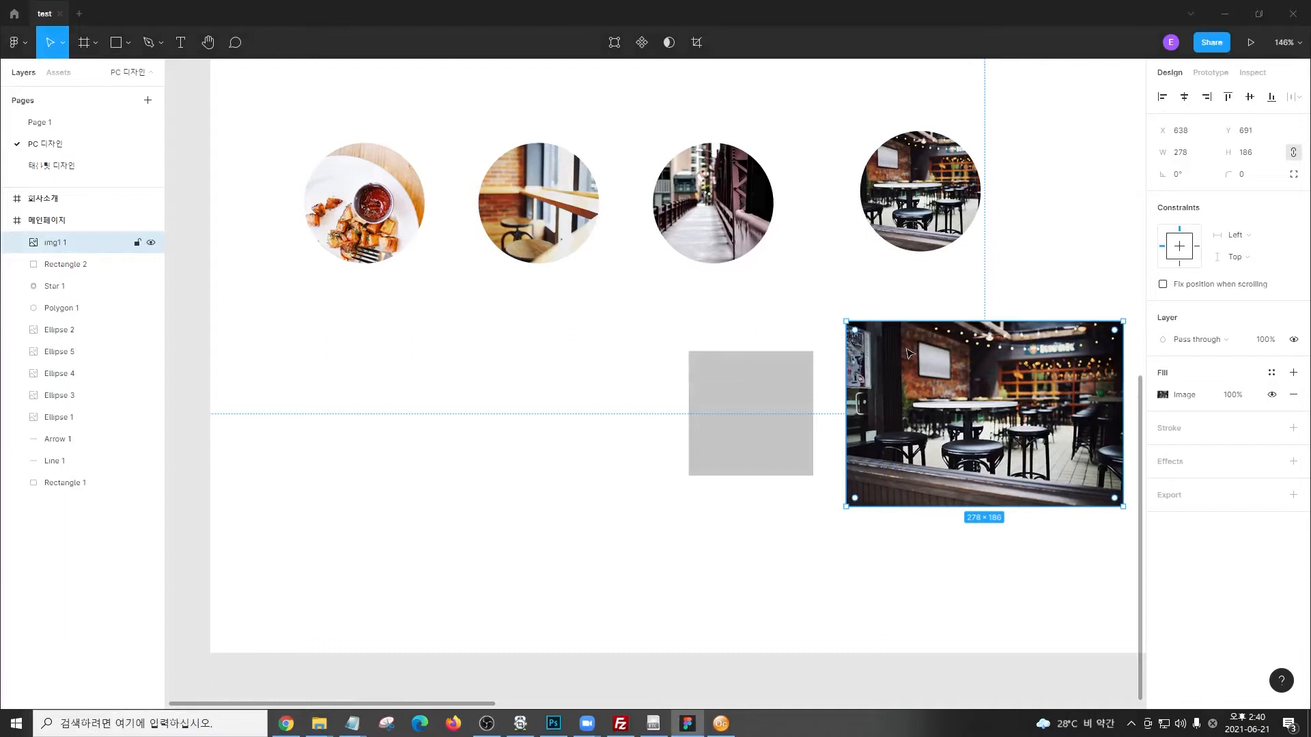
{"action": "key", "text": "ctrl+2"}
{"action": "left_click_drag", "start_coordinate": [12, 232], "coordinate": [108, 254]}
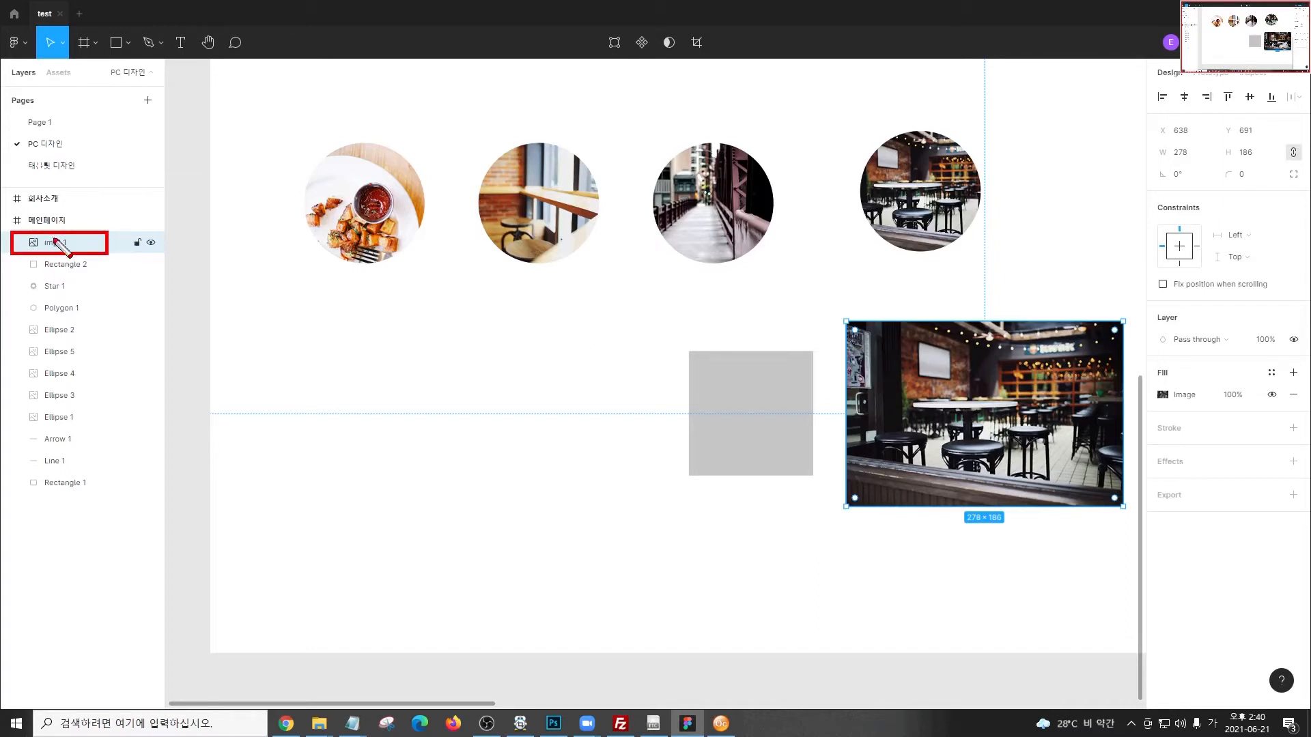
{"action": "left_click_drag", "start_coordinate": [722, 330], "coordinate": [748, 375]}
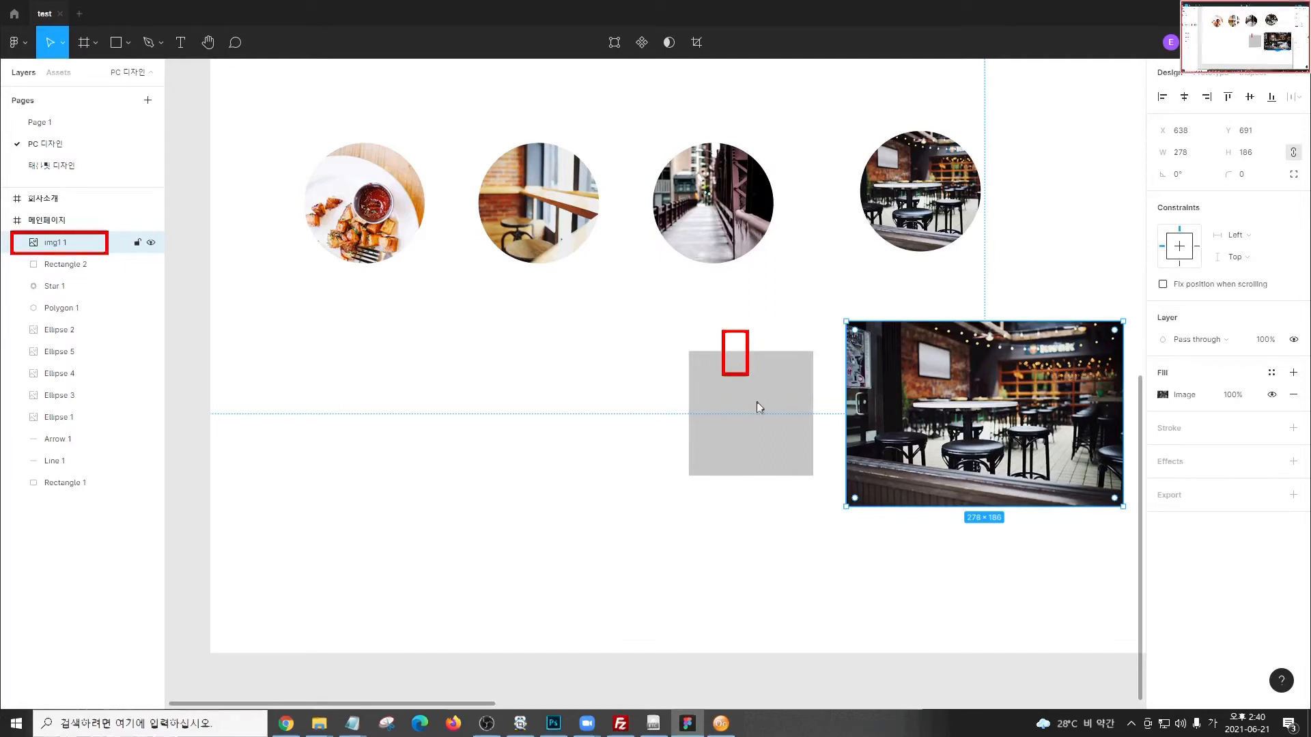
Bring Rectangle 2 above img1 in the layer order and shift the gray square to X 559, Y 721 so it overlaps the image
{"action": "left_click", "coordinate": [759, 403]}
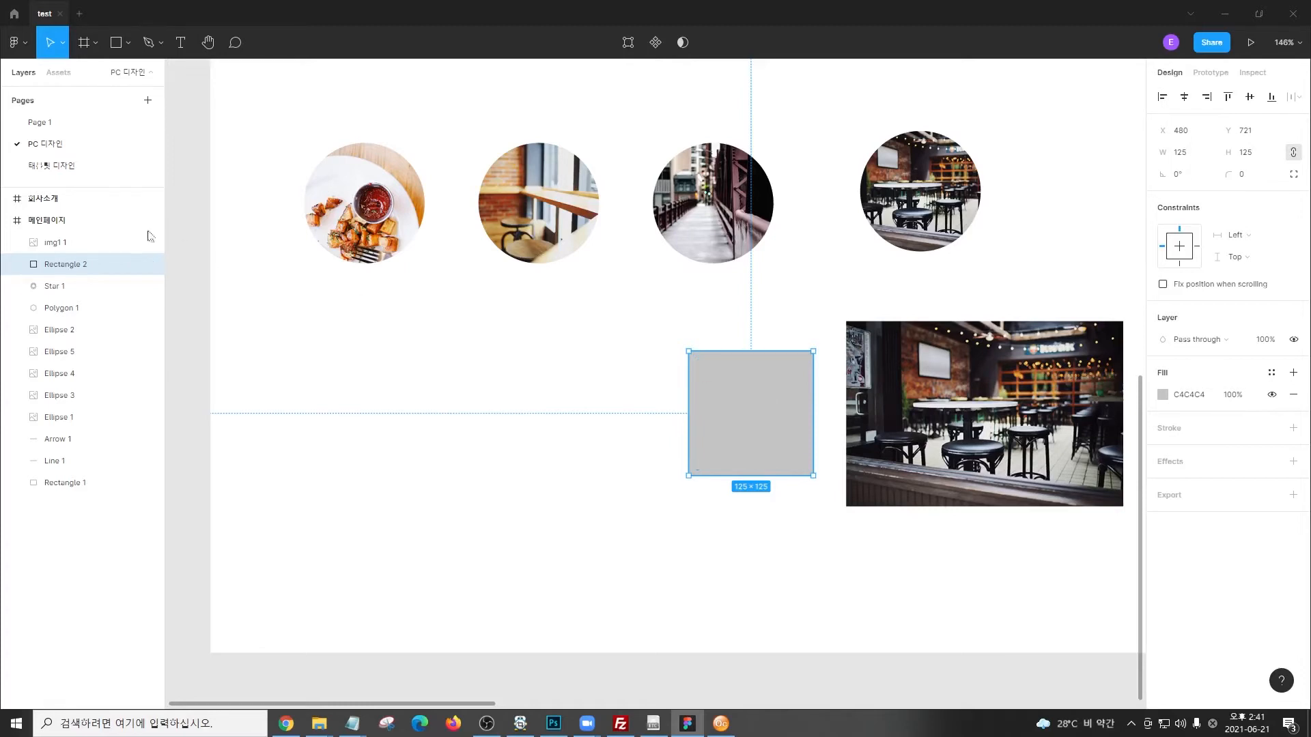
{"action": "left_click_drag", "start_coordinate": [88, 264], "coordinate": [109, 242]}
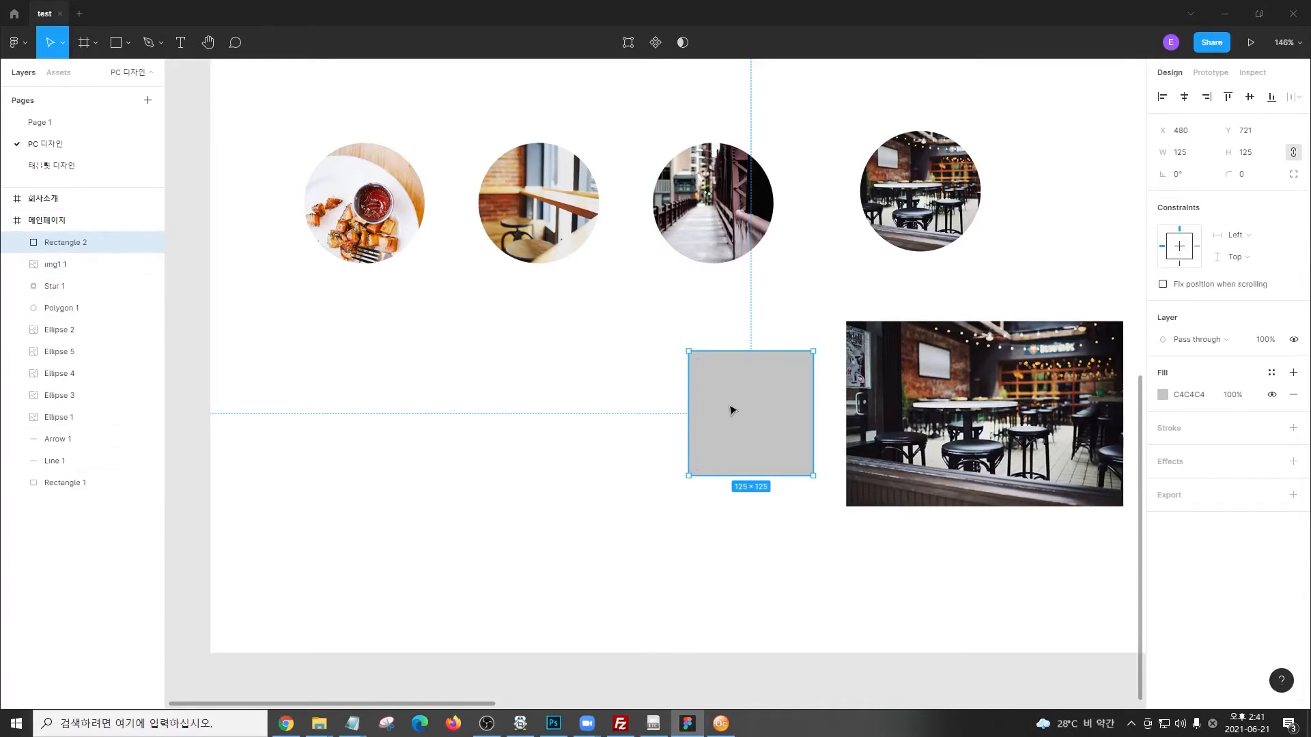
{"action": "left_click_drag", "start_coordinate": [731, 411], "coordinate": [811, 410]}
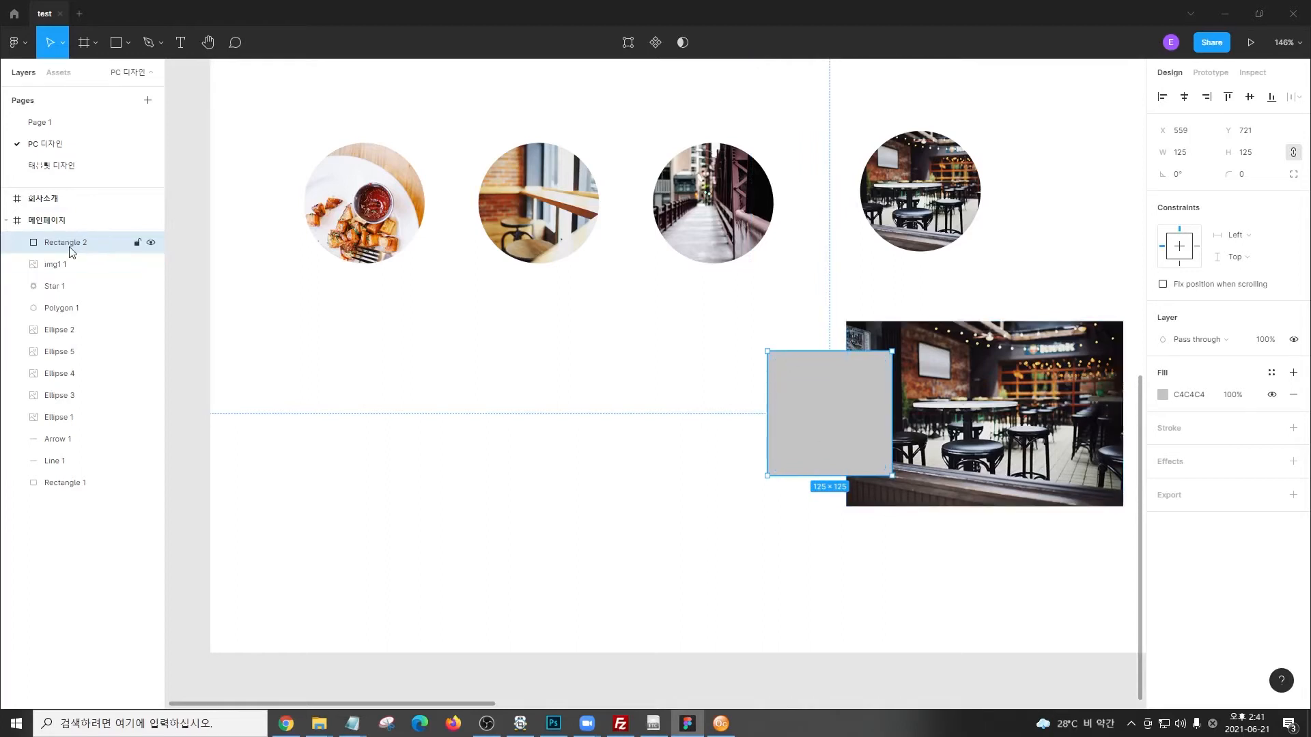
Put Rectangle 2 below img1 in the layer order and position the square behind the image at X 707, Y 738
{"action": "left_click_drag", "start_coordinate": [61, 245], "coordinate": [61, 277]}
{"action": "left_click_drag", "start_coordinate": [789, 410], "coordinate": [965, 484]}
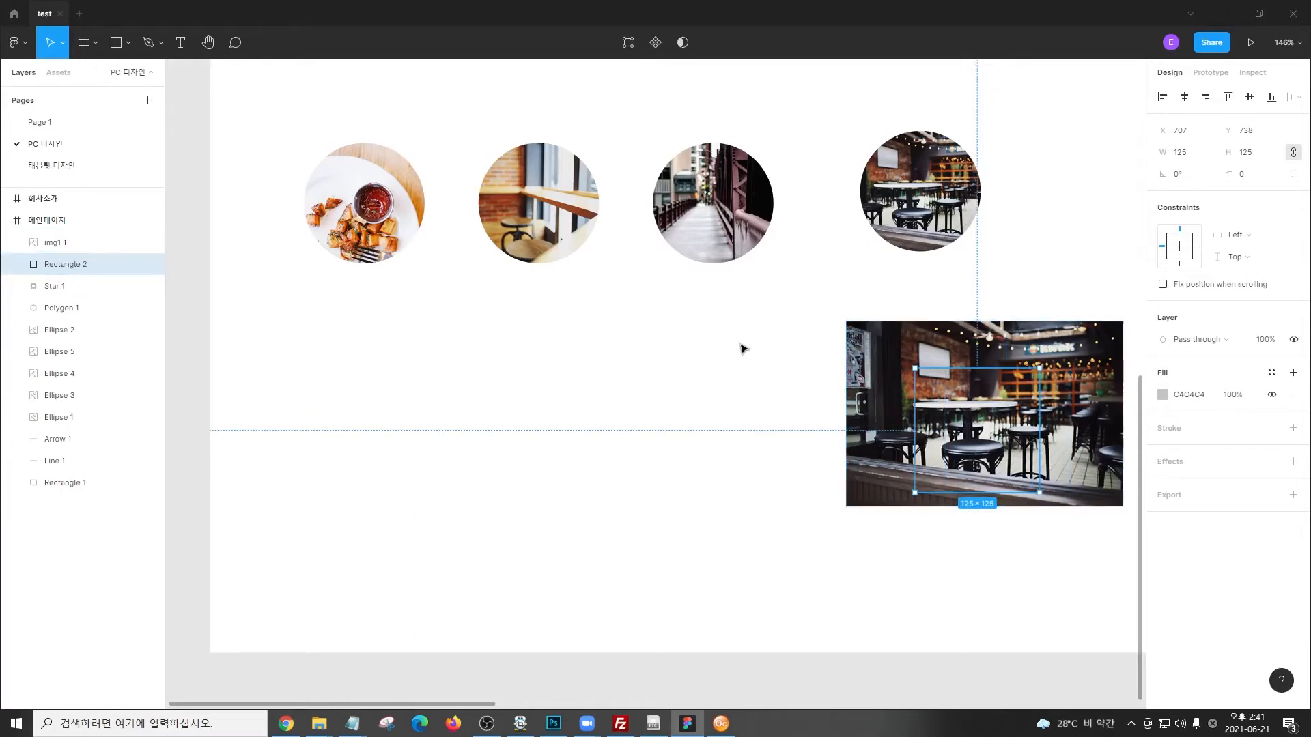
Mask the img1 image with Rectangle 2 by applying Use as mask to both layers together
{"action": "left_click", "coordinate": [86, 246], "text": "shift"}
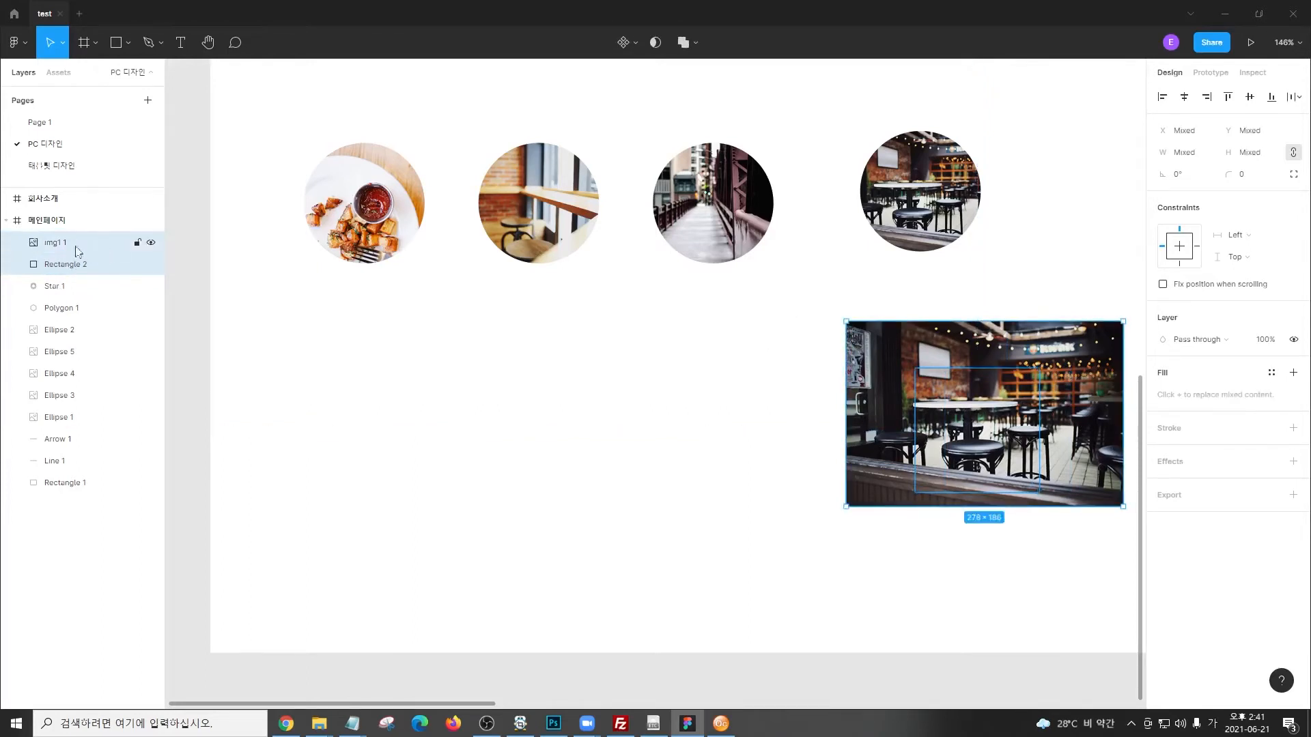
{"action": "key", "text": "ctrl+2"}
{"action": "left_click_drag", "start_coordinate": [7, 224], "coordinate": [105, 277]}
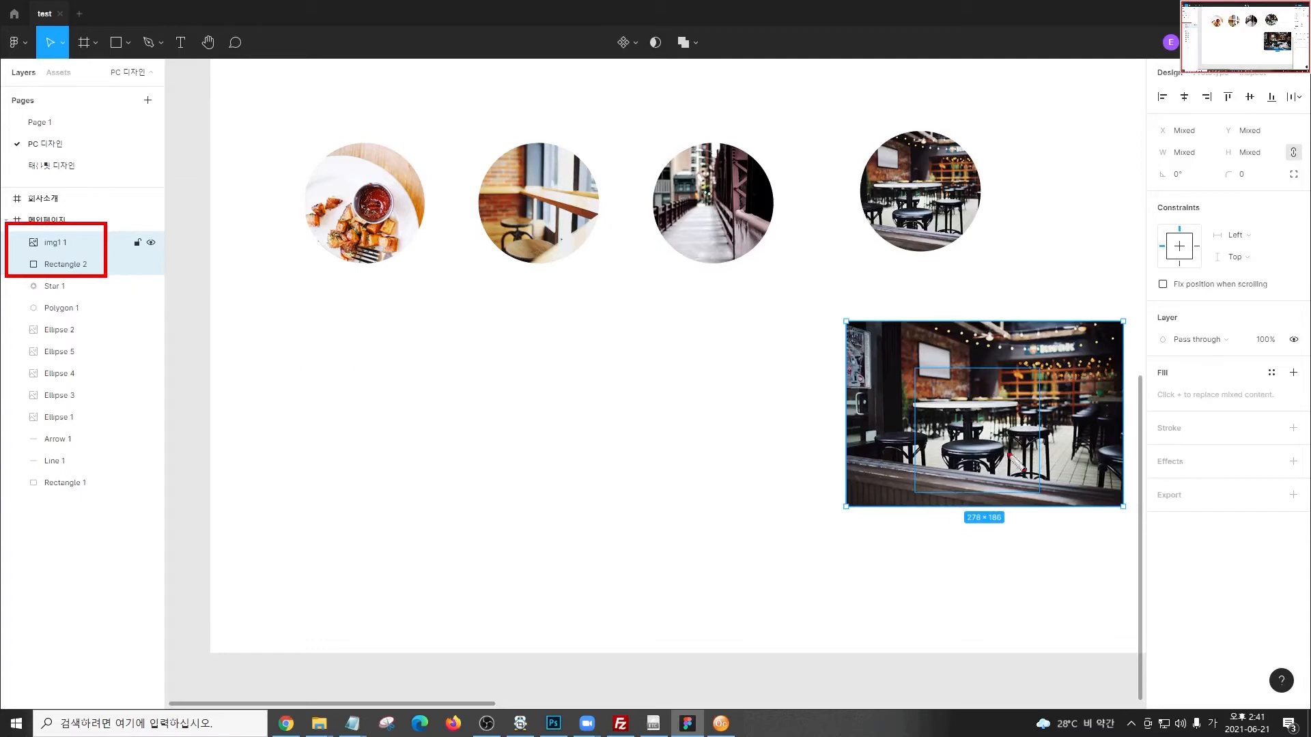
{"action": "right_click", "coordinate": [962, 432]}
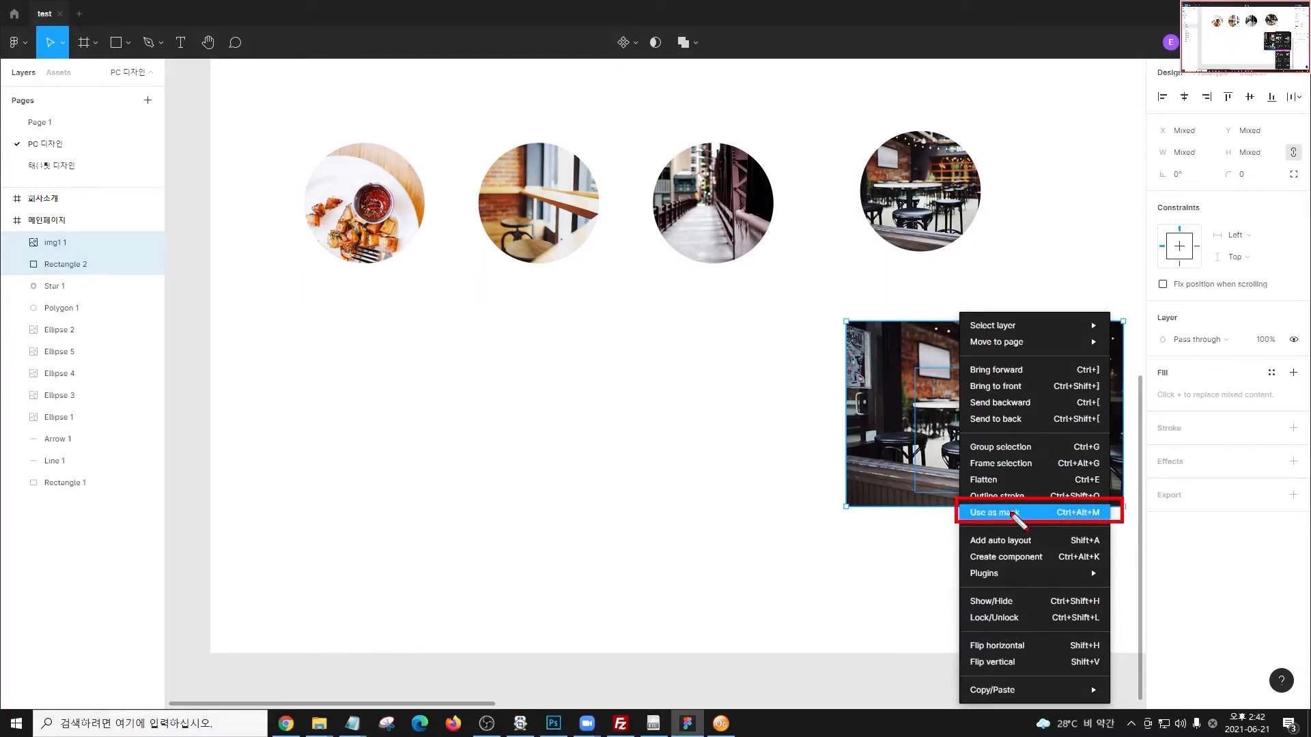
{"action": "key", "text": "Escape"}
{"action": "right_click", "coordinate": [964, 394]}
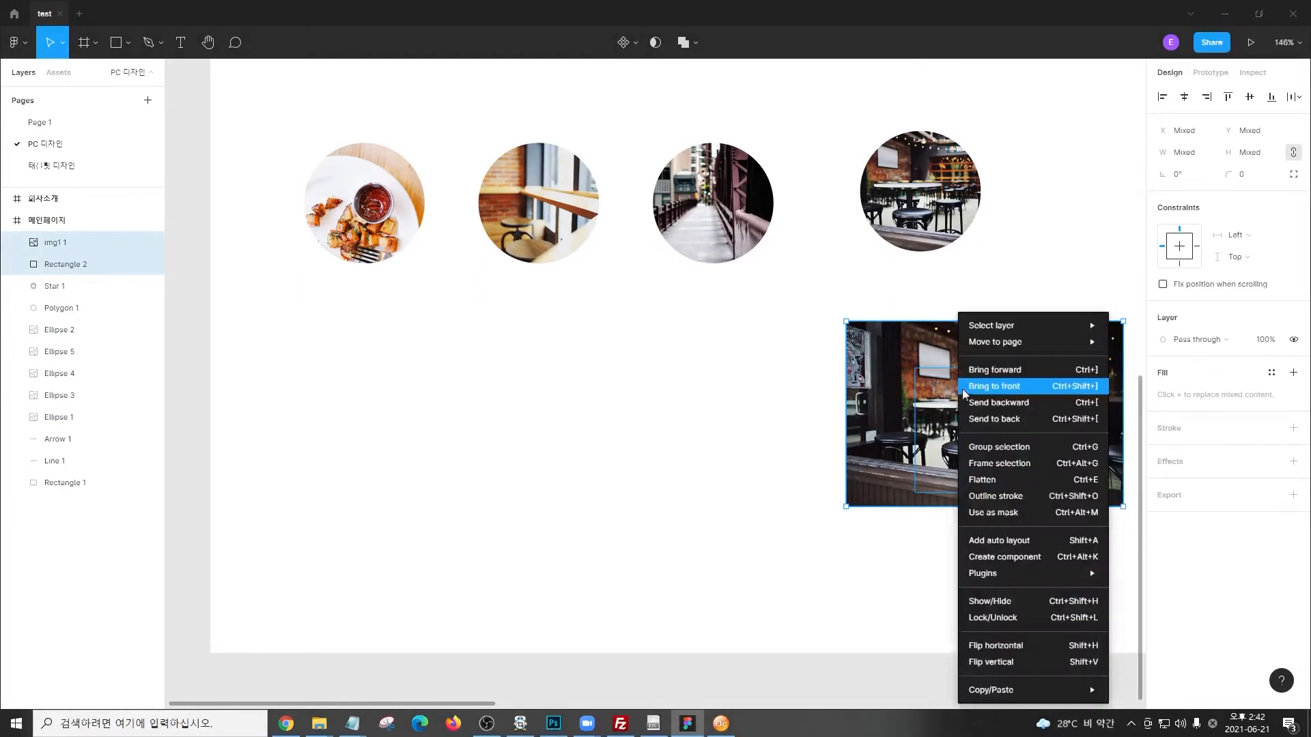
{"action": "left_click", "coordinate": [1035, 516]}
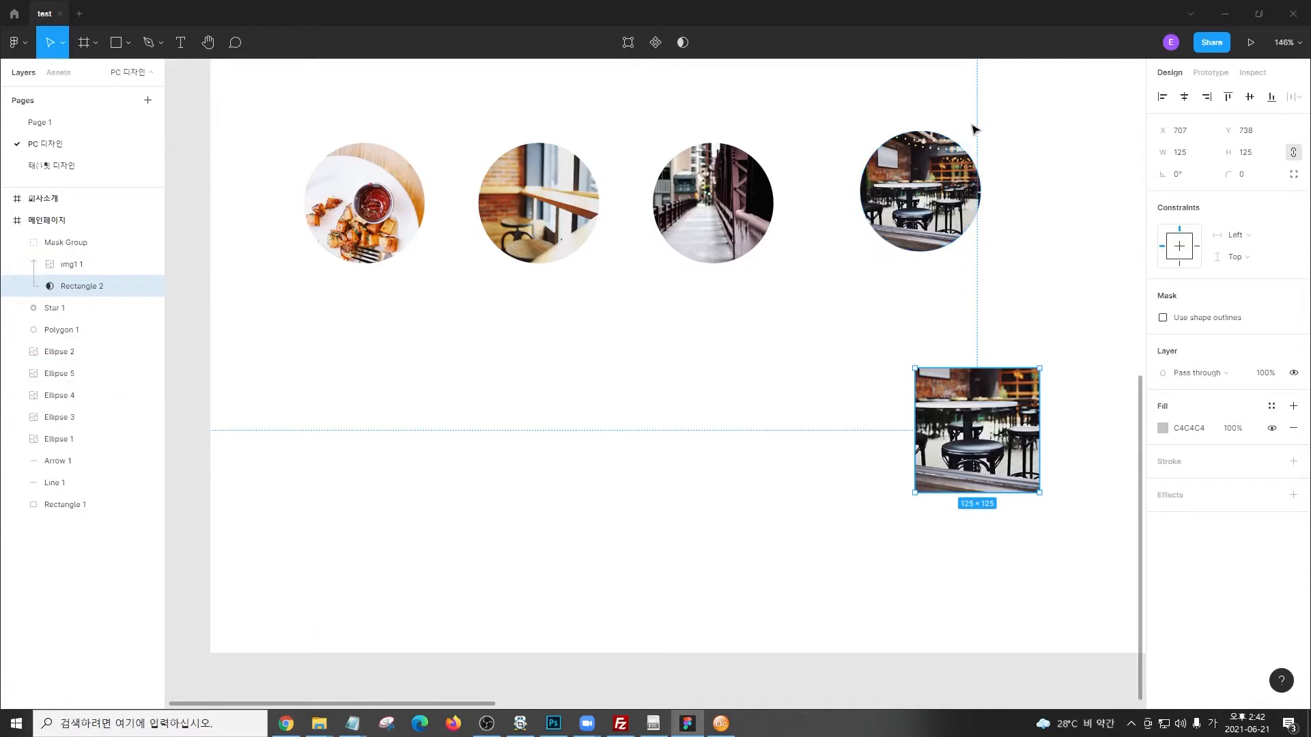
{"action": "mouse_move", "coordinate": [969, 400]}
{"action": "left_mouse_down"}
{"action": "mouse_move", "coordinate": [900, 389]}
{"action": "mouse_move", "coordinate": [969, 401]}
{"action": "left_mouse_up"}
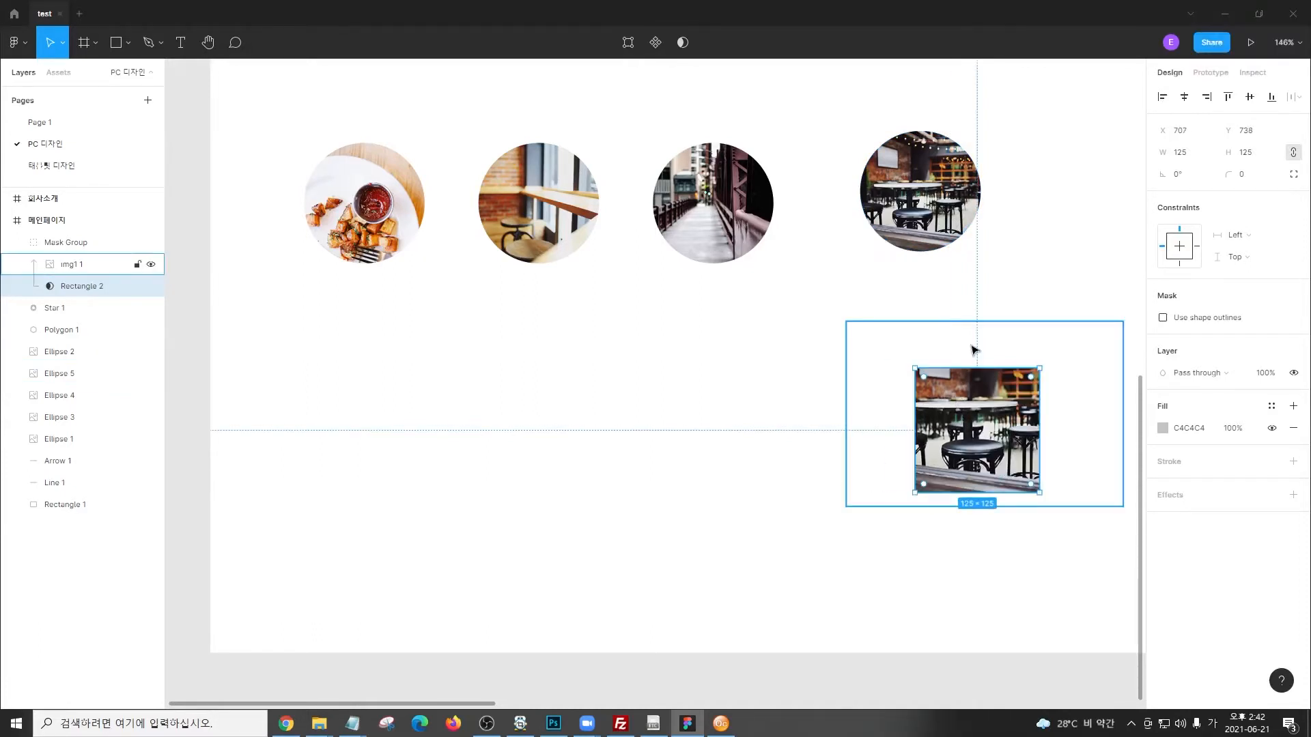
{"action": "left_click", "coordinate": [984, 314]}
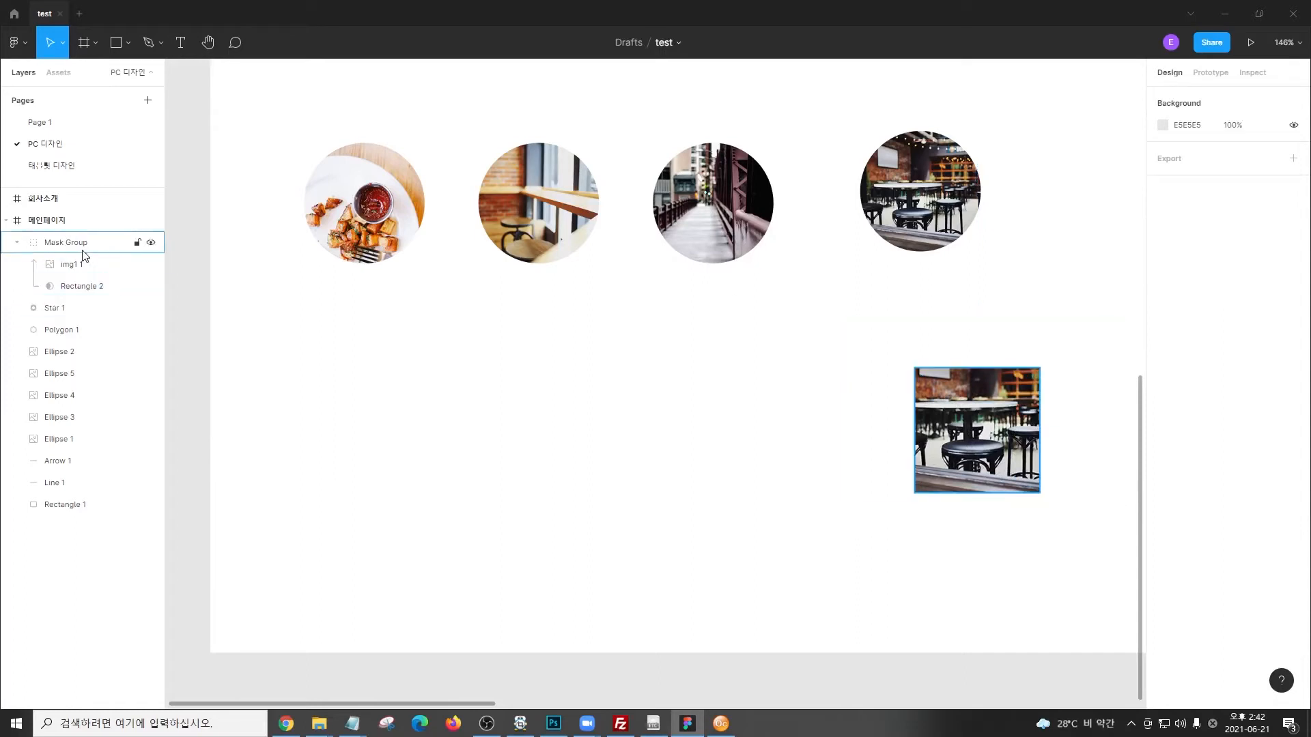
{"action": "mouse_move", "coordinate": [3, 230]}
{"action": "left_mouse_down"}
{"action": "mouse_move", "coordinate": [20, 293]}
{"action": "mouse_move", "coordinate": [164, 294]}
{"action": "left_mouse_up"}
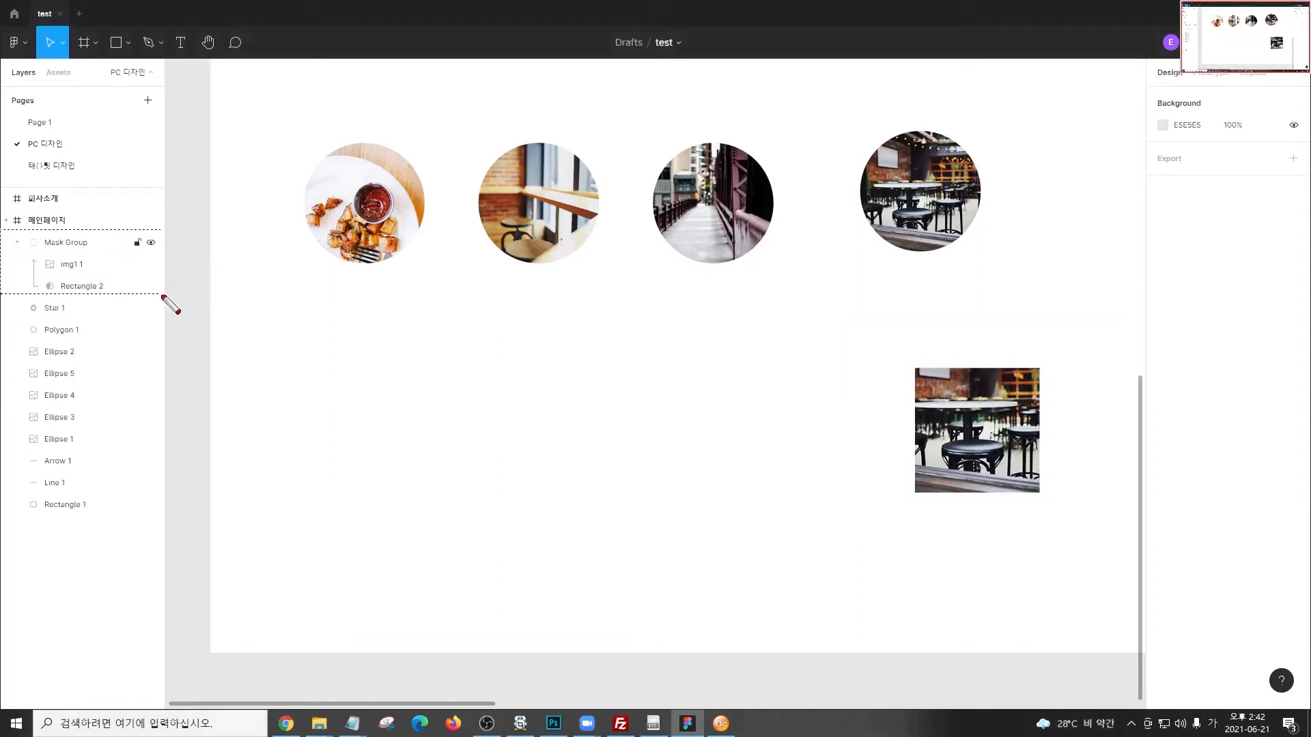
{"action": "left_click_drag", "start_coordinate": [858, 108], "coordinate": [1000, 250]}
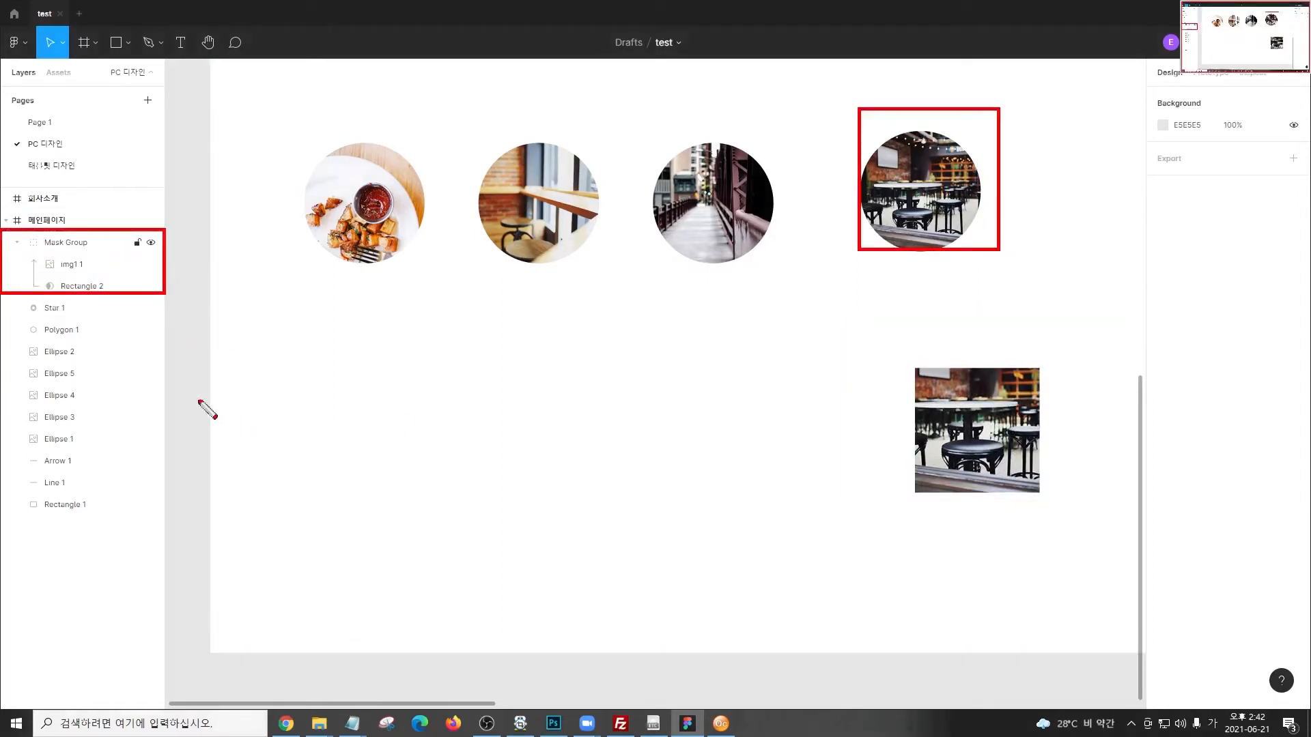
{"action": "left_click_drag", "start_coordinate": [123, 403], "coordinate": [9, 435]}
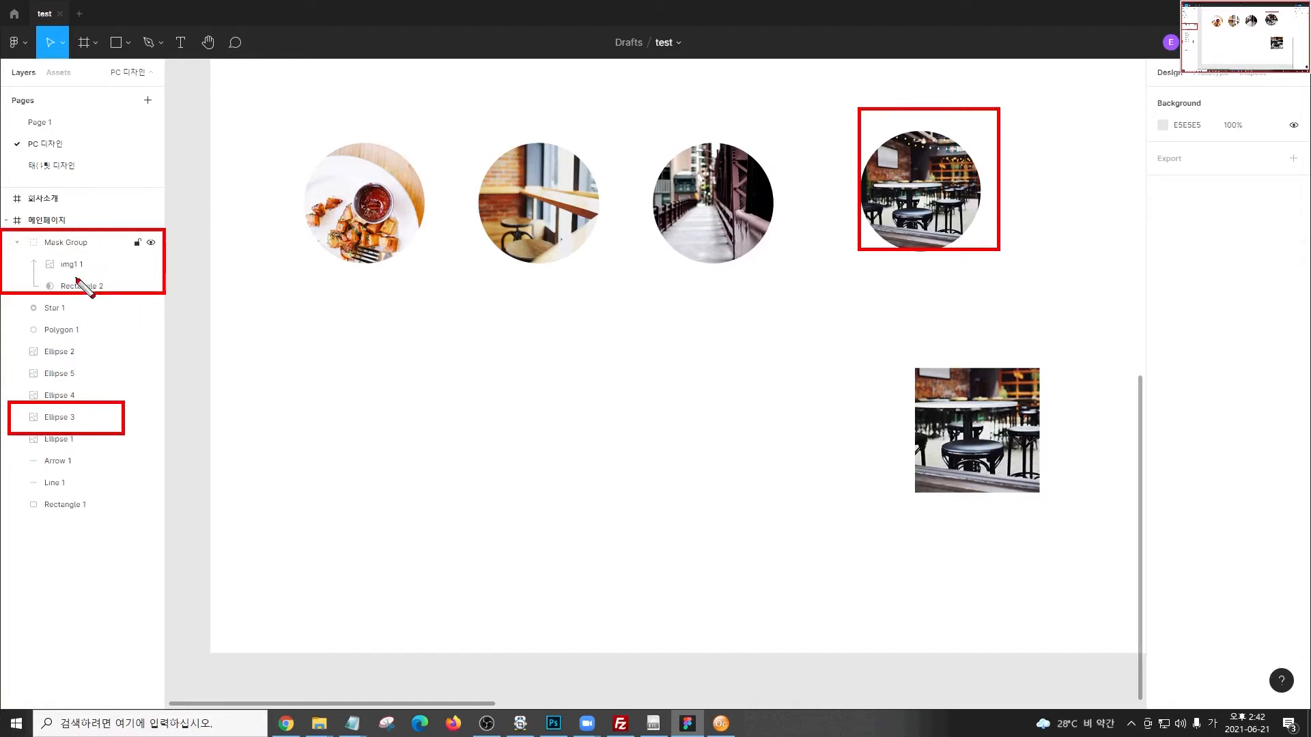
{"action": "key", "text": "Escape"}
Move the whole Mask Group to X 432, Y 727, below the row of image circles
{"action": "left_click", "coordinate": [81, 244]}
{"action": "left_click_drag", "start_coordinate": [1028, 397], "coordinate": [755, 385]}
{"action": "key", "text": "ctrl+shift+d"}
{"action": "left_click_drag", "start_coordinate": [22, 234], "coordinate": [111, 255]}
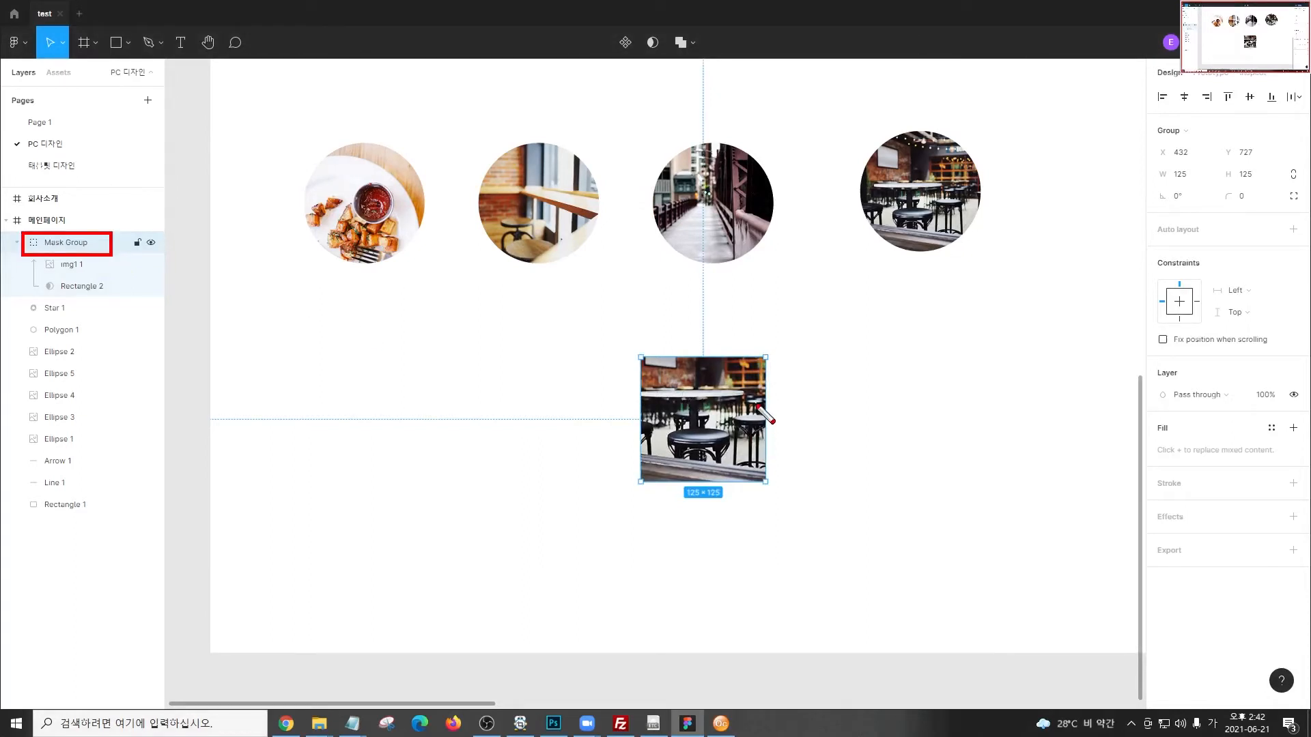
{"action": "key", "text": "Escape"}
Shift only the Rectangle 2 mask shape slightly to the left inside the Mask Group and select the group's img1 layer
{"action": "left_click", "coordinate": [105, 293]}
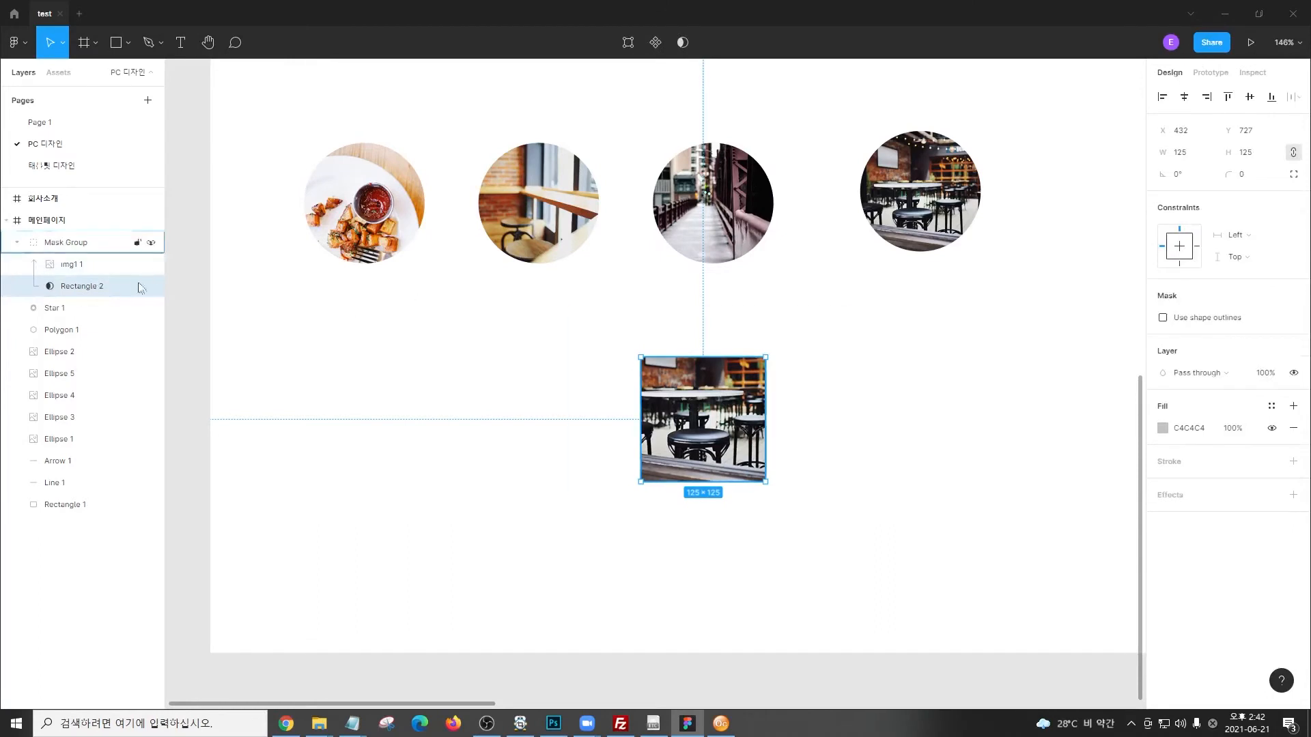
{"action": "left_click_drag", "start_coordinate": [645, 366], "coordinate": [650, 393]}
{"action": "left_click", "coordinate": [69, 266]}
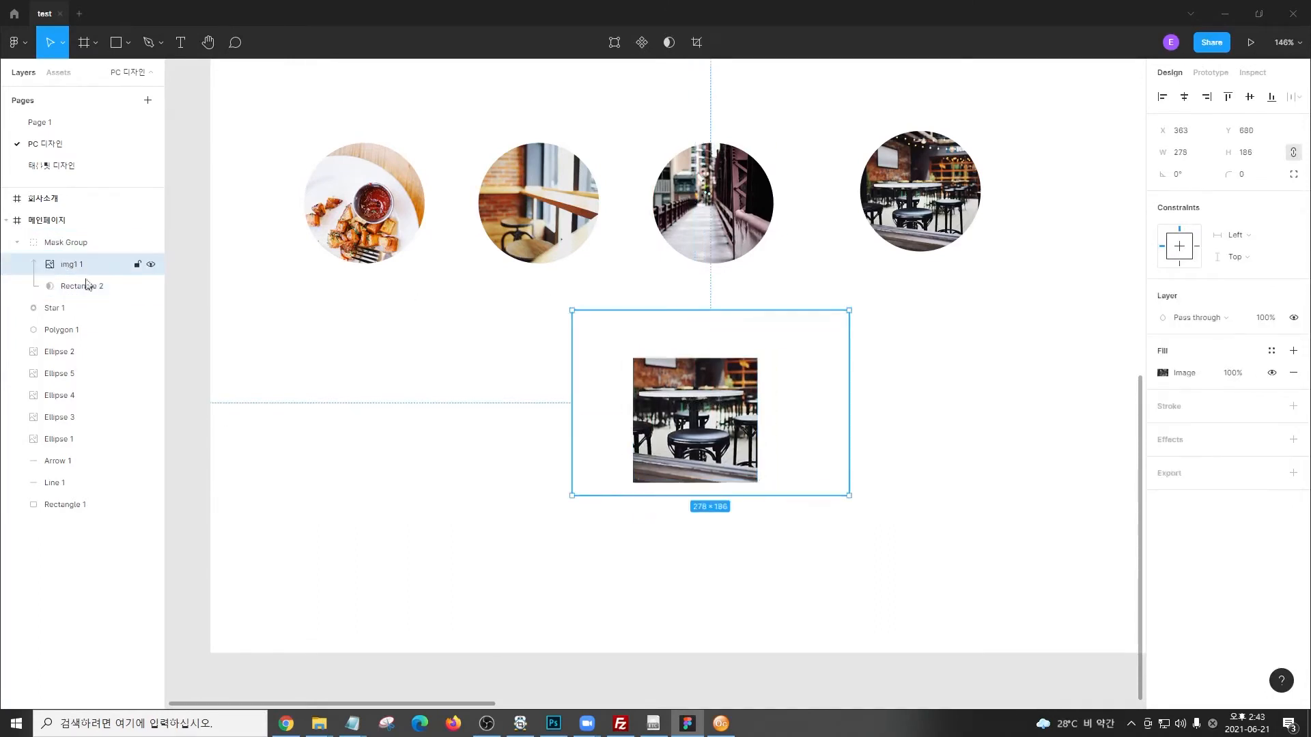
Reposition the img1 image and the Rectangle 2 mask shape within the Mask Group, placing the mask shape at X 425, Y 739
{"action": "left_click_drag", "start_coordinate": [722, 404], "coordinate": [715, 434]}
{"action": "left_click", "coordinate": [103, 286]}
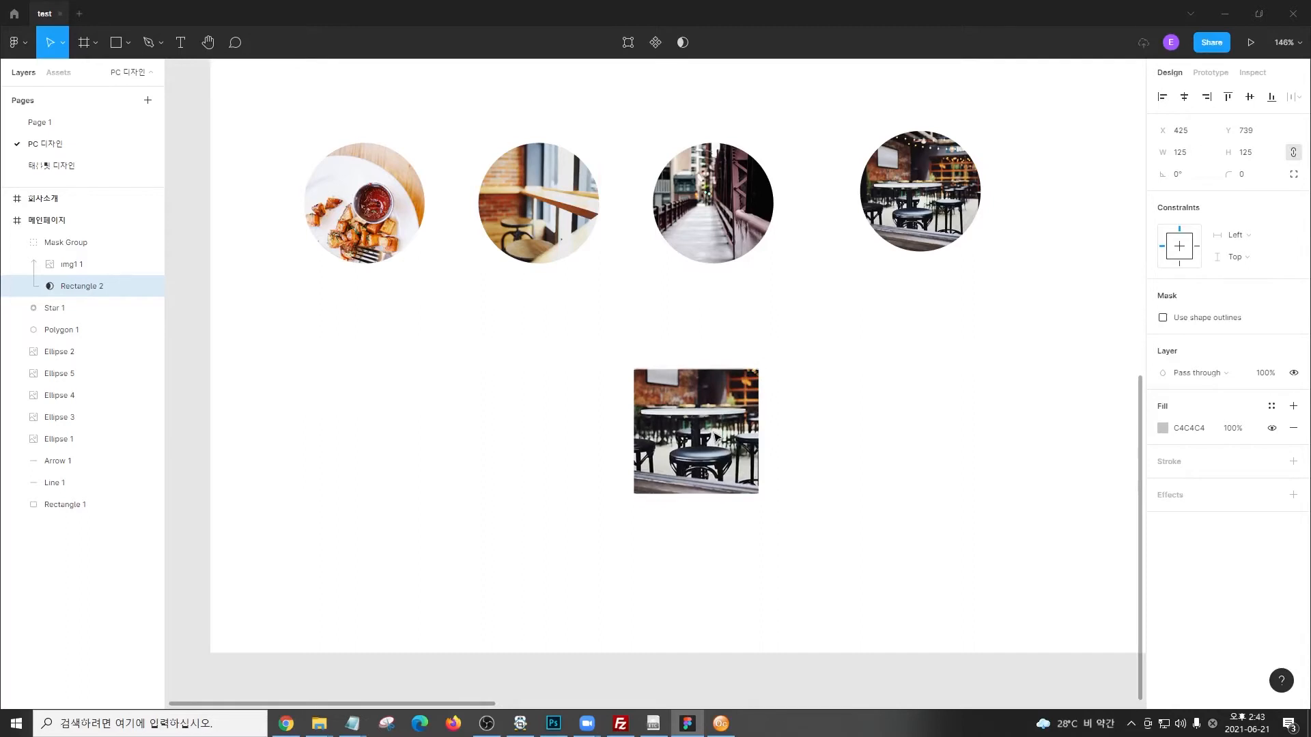
{"action": "left_click", "coordinate": [921, 476]}
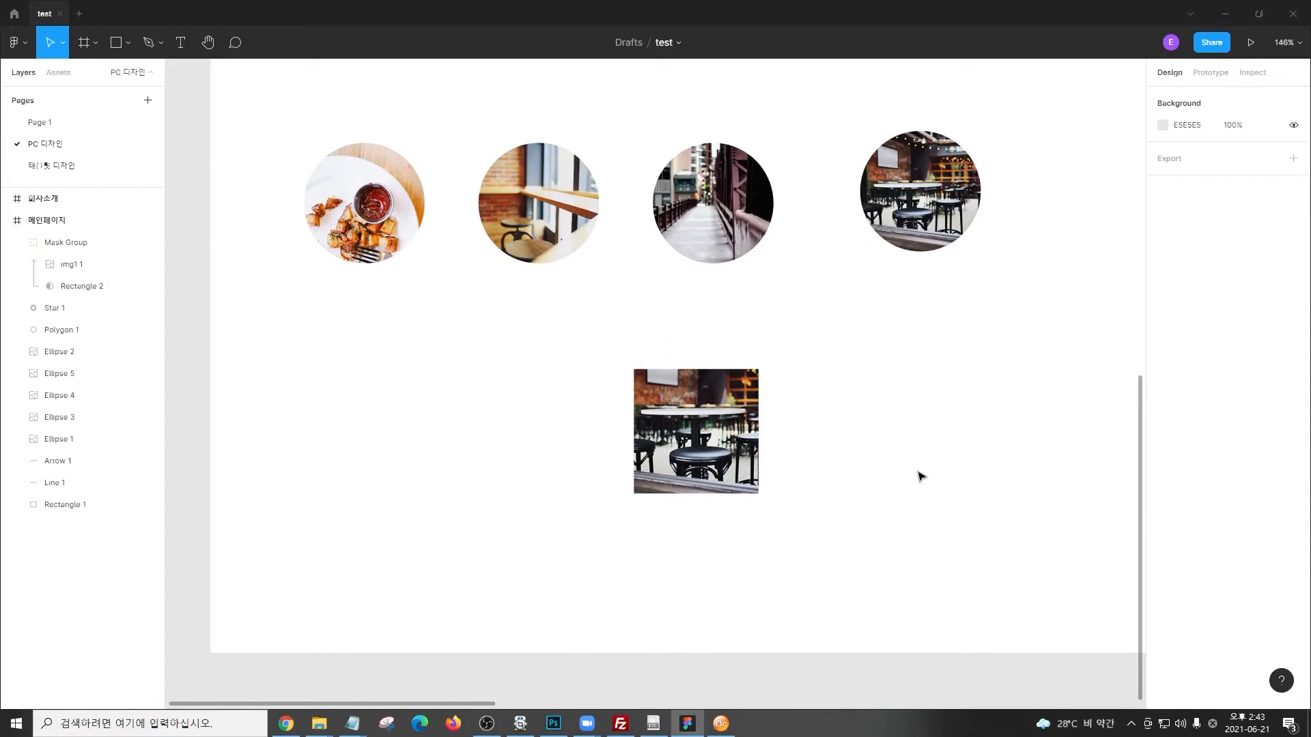
{"action": "key", "text": "ctrl+2"}
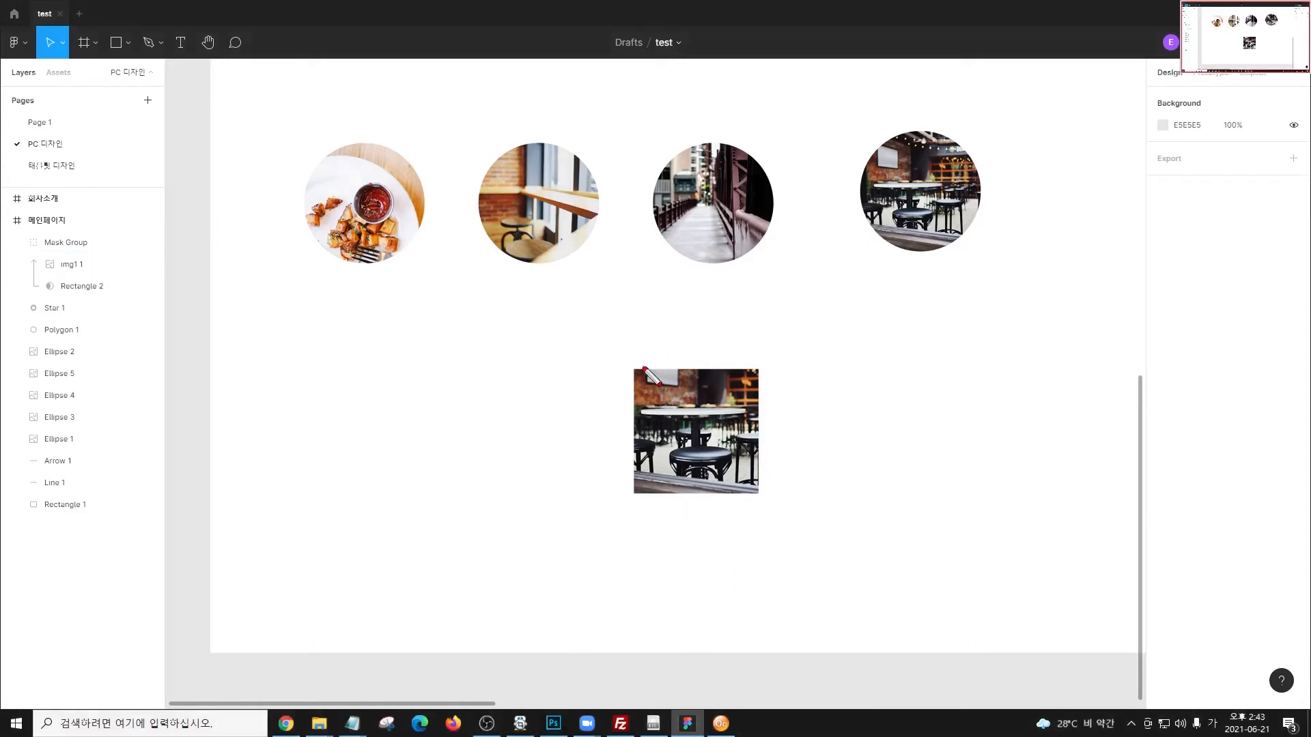
{"action": "mouse_move", "coordinate": [635, 369]}
{"action": "left_mouse_down"}
{"action": "mouse_move", "coordinate": [638, 481]}
{"action": "mouse_move", "coordinate": [746, 515]}
{"action": "mouse_move", "coordinate": [762, 493]}
{"action": "left_mouse_up"}
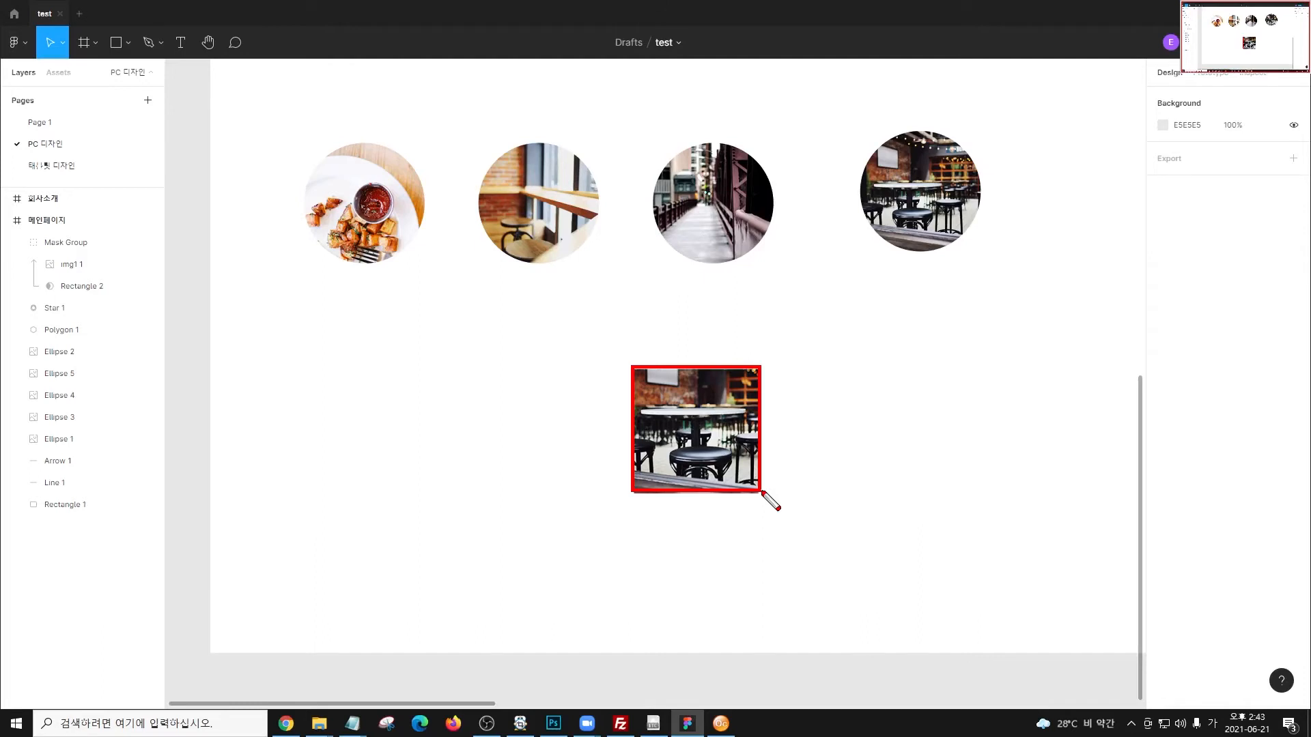
{"action": "key", "text": "Escape"}
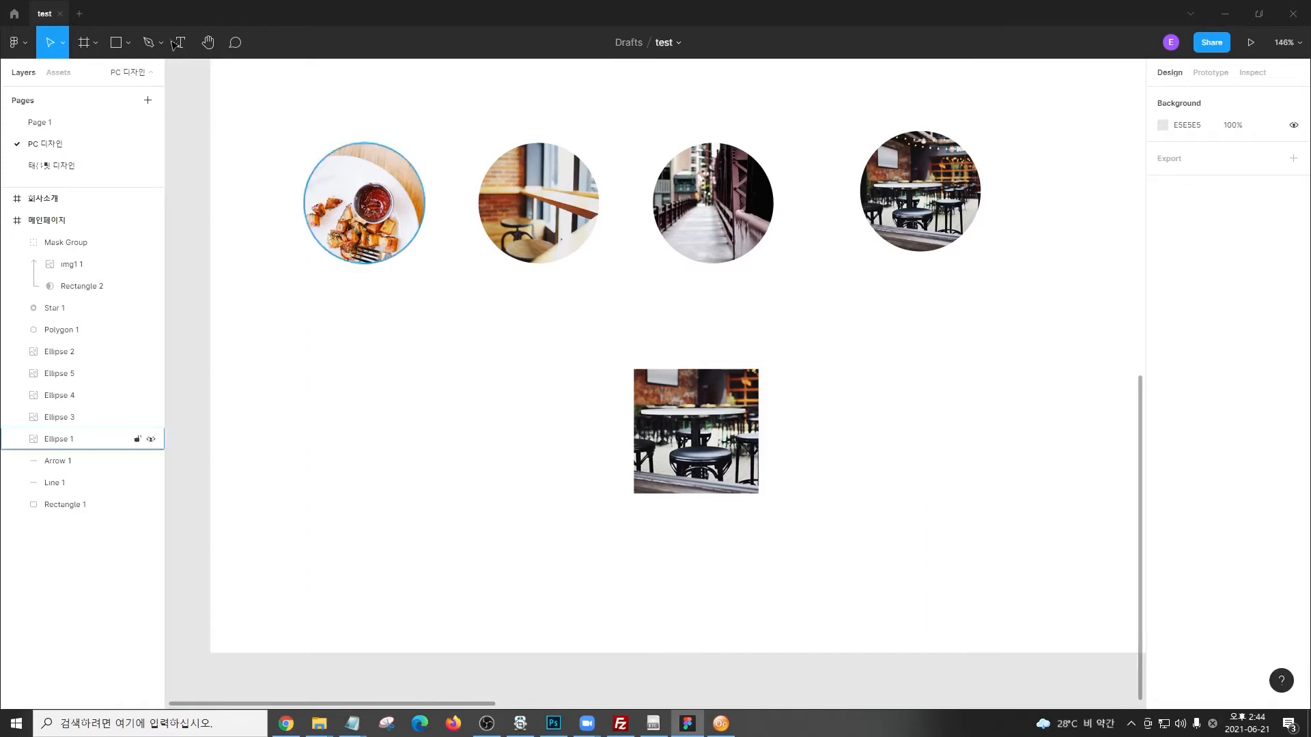
{"action": "left_click", "coordinate": [129, 45]}
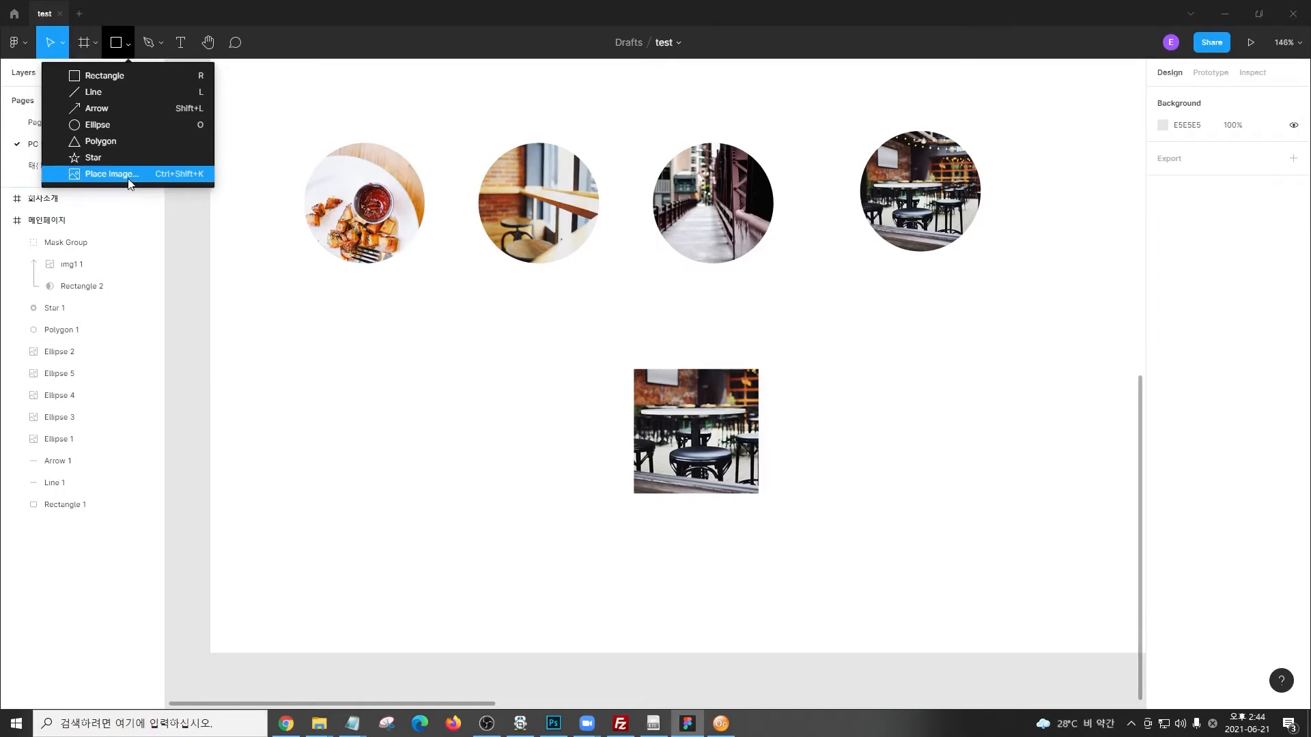
{"action": "left_click", "coordinate": [852, 304]}
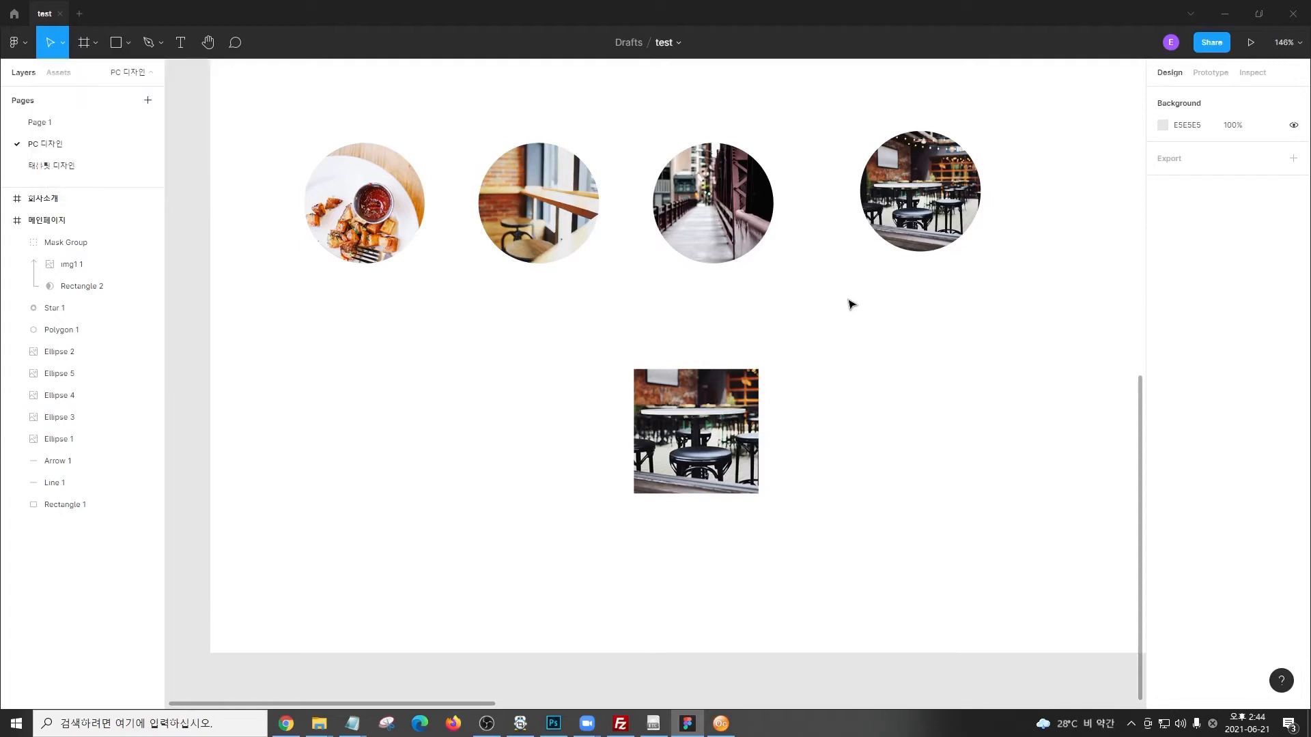
Move the 메인페이지 frame to X -808, Y -513, clear of the 회사소개 frame and level with its upper edge
{"action": "key", "text": "minus"}
{"action": "key", "text": "minus"}
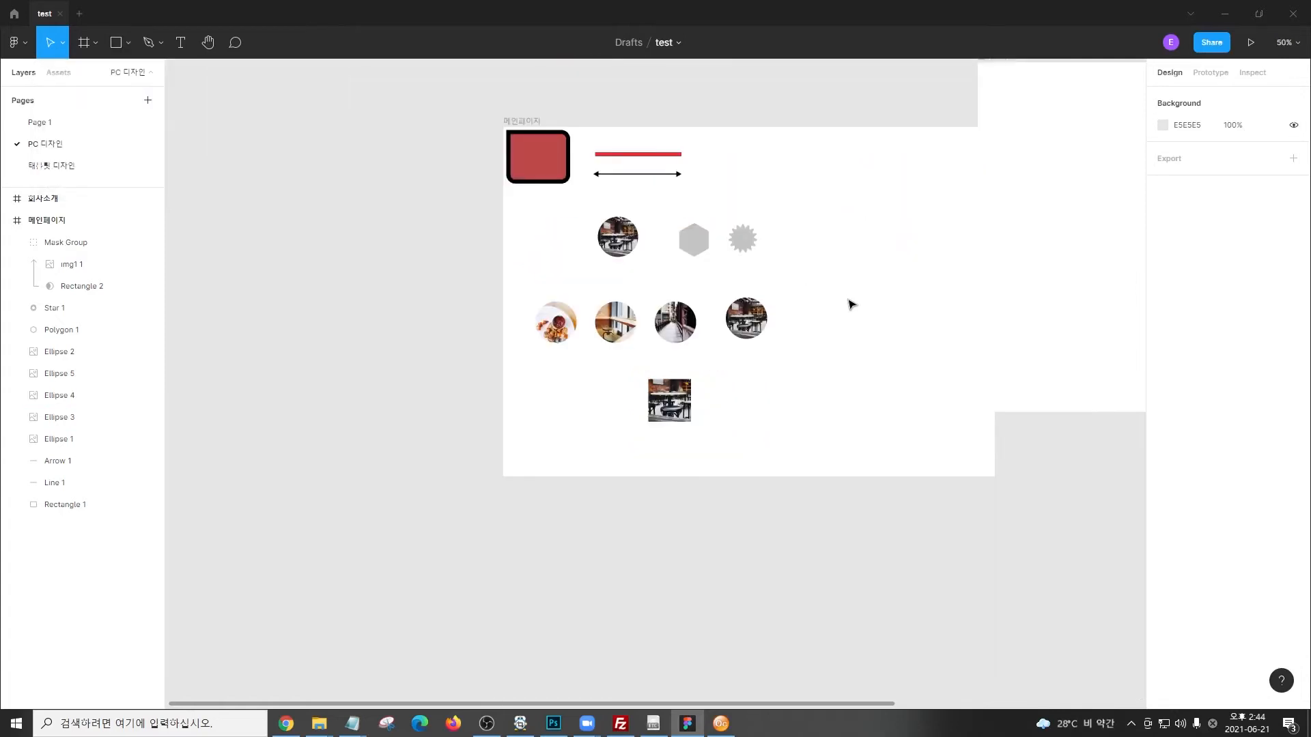
{"action": "mouse_move", "coordinate": [856, 301]}
{"action": "left_mouse_down"}
{"action": "mouse_move", "coordinate": [741, 323]}
{"action": "mouse_move", "coordinate": [782, 338]}
{"action": "left_mouse_up"}
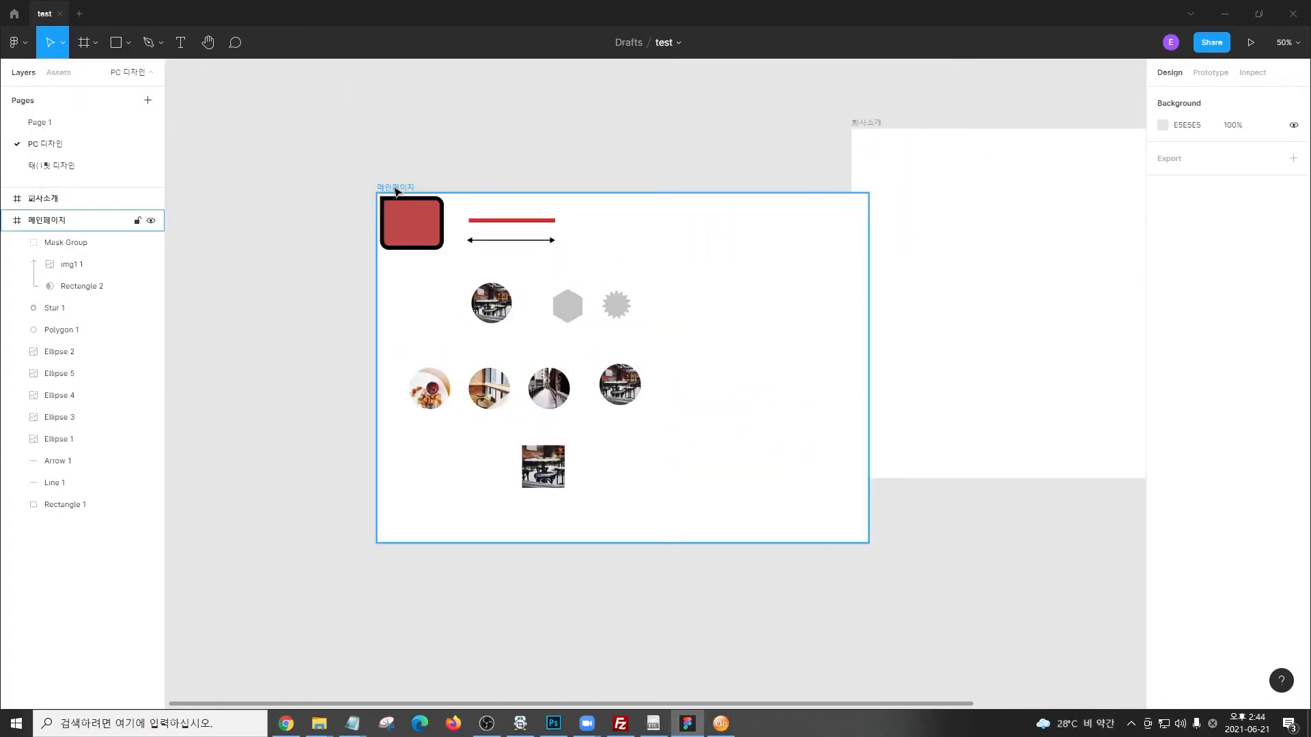
{"action": "left_click_drag", "start_coordinate": [396, 192], "coordinate": [299, 127]}
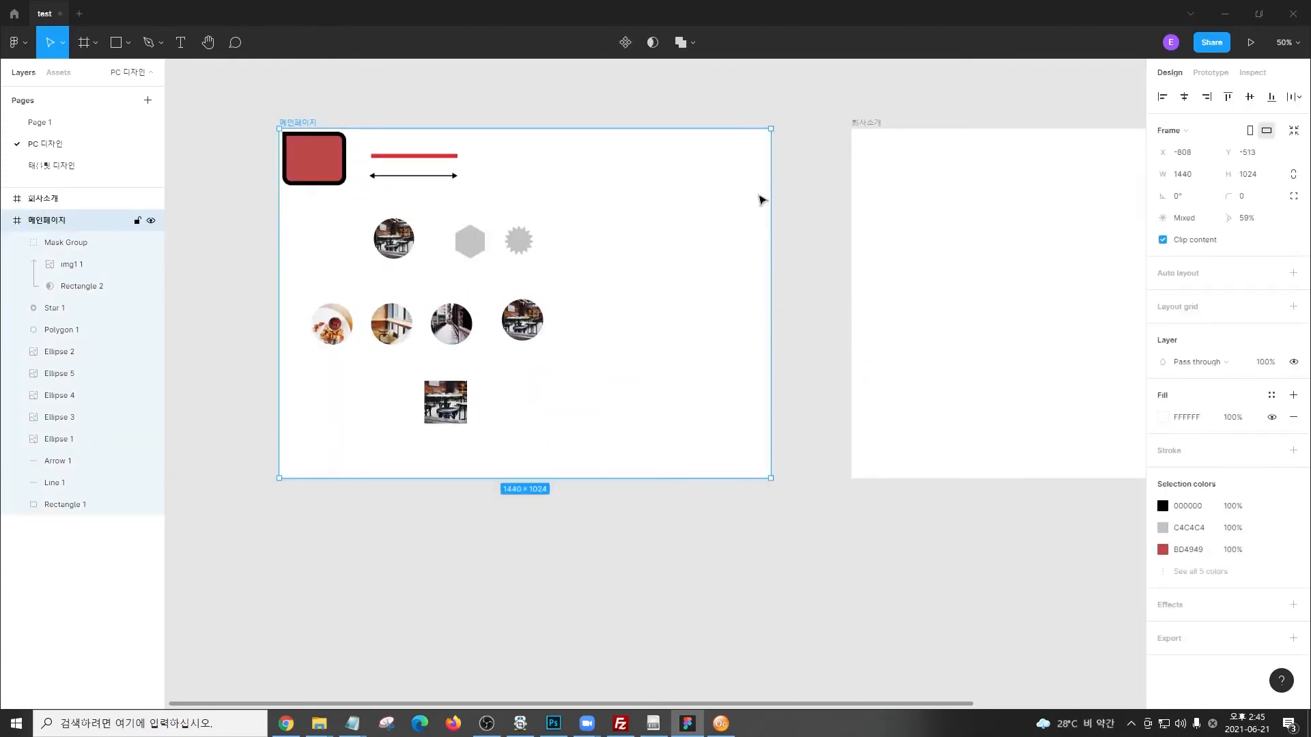
Draw a closed five-sided shape about 622 × 483.5 with the Pen tool in the 회사소개 frame and return to the Move tool
{"action": "scroll", "coordinate": [762, 199], "scroll_direction": "right", "scroll_amount": 6}
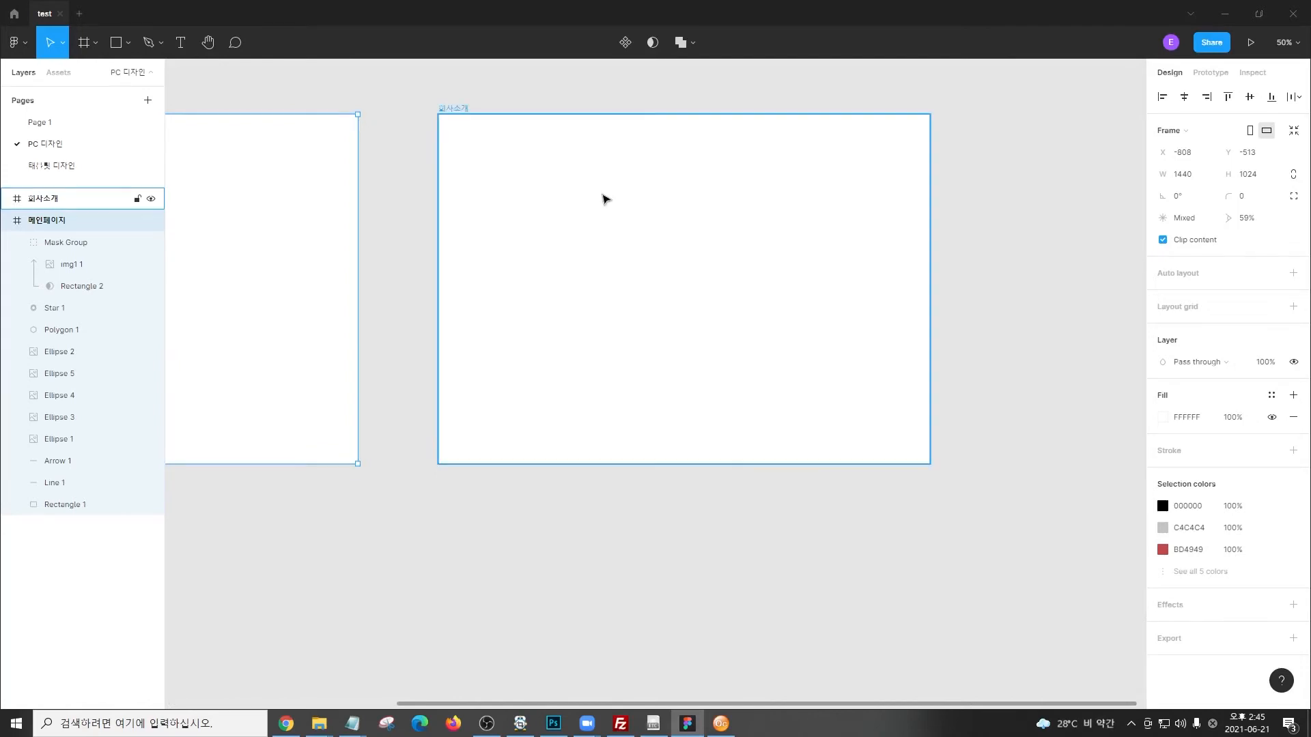
{"action": "scroll", "coordinate": [602, 198], "scroll_direction": "up", "scroll_amount": 5}
{"action": "left_click_drag", "start_coordinate": [602, 199], "coordinate": [518, 228]}
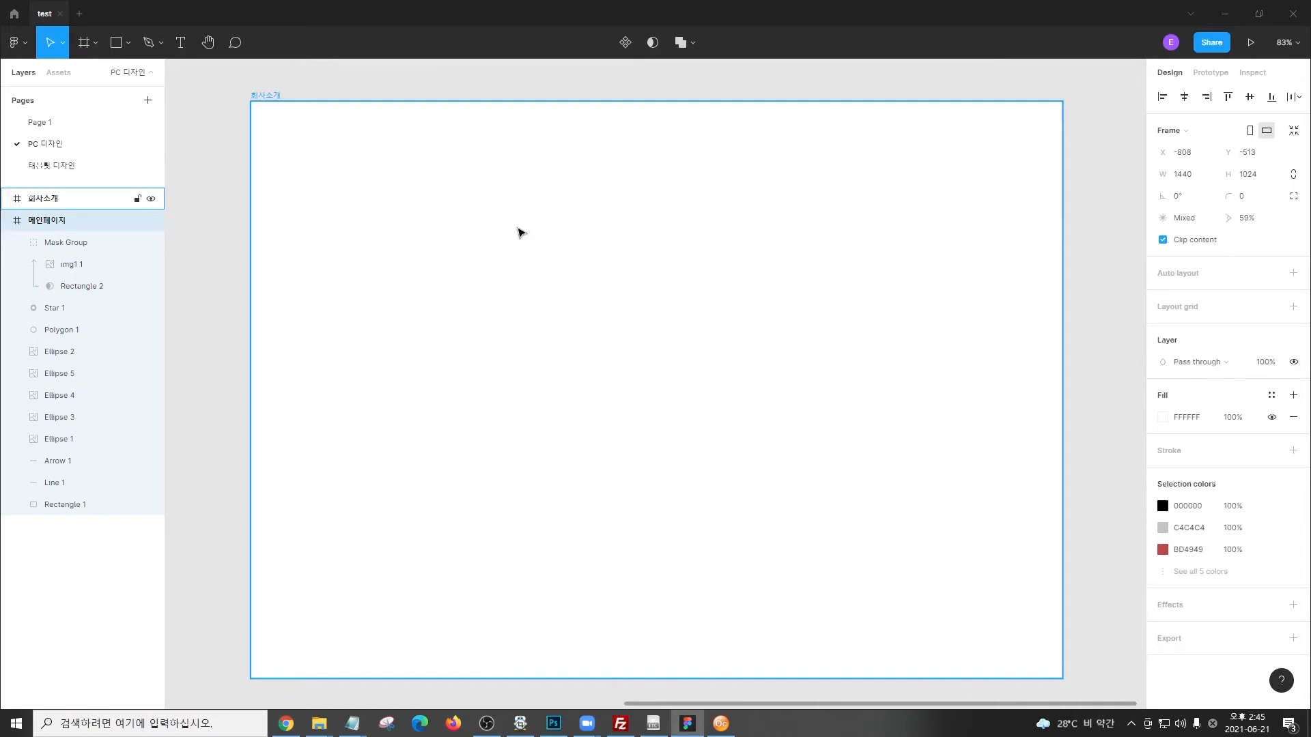
{"action": "left_click", "coordinate": [149, 46]}
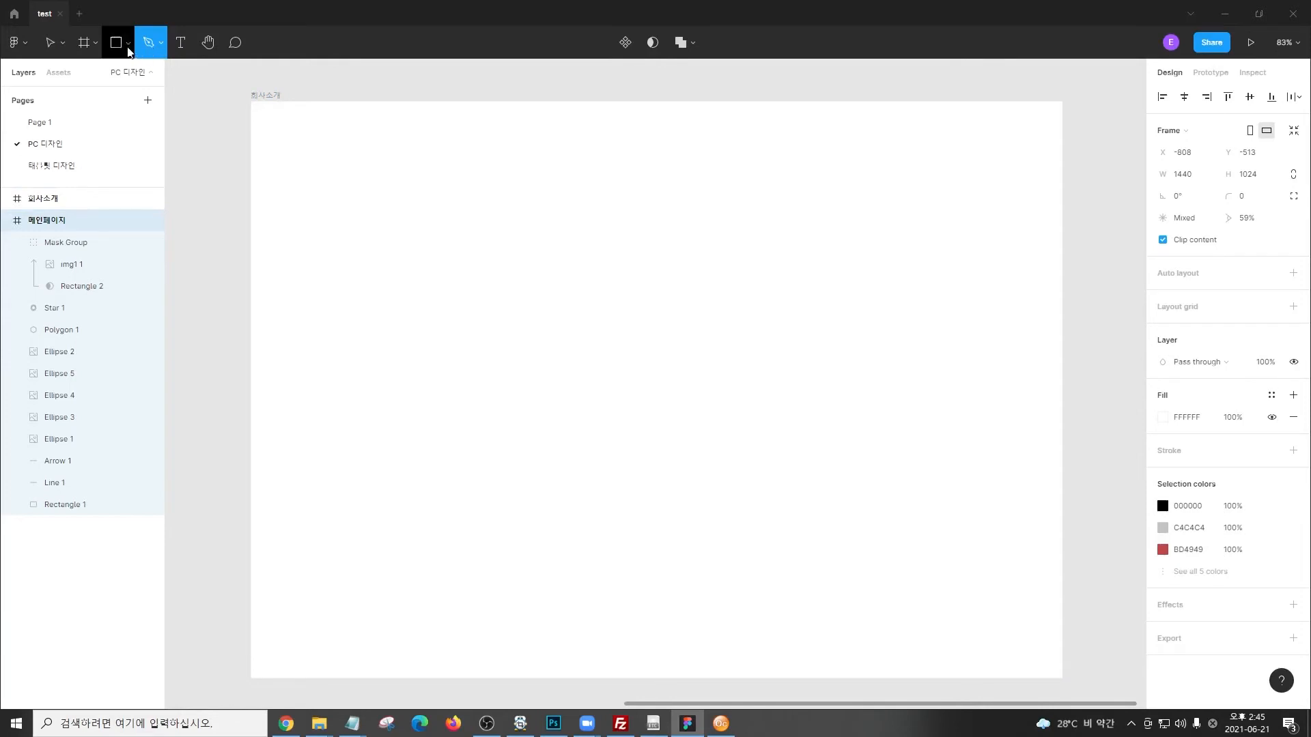
{"action": "left_click", "coordinate": [127, 43]}
{"action": "mouse_move", "coordinate": [65, 60]}
{"action": "left_mouse_down"}
{"action": "mouse_move", "coordinate": [100, 205]}
{"action": "mouse_move", "coordinate": [155, 195]}
{"action": "left_mouse_up"}
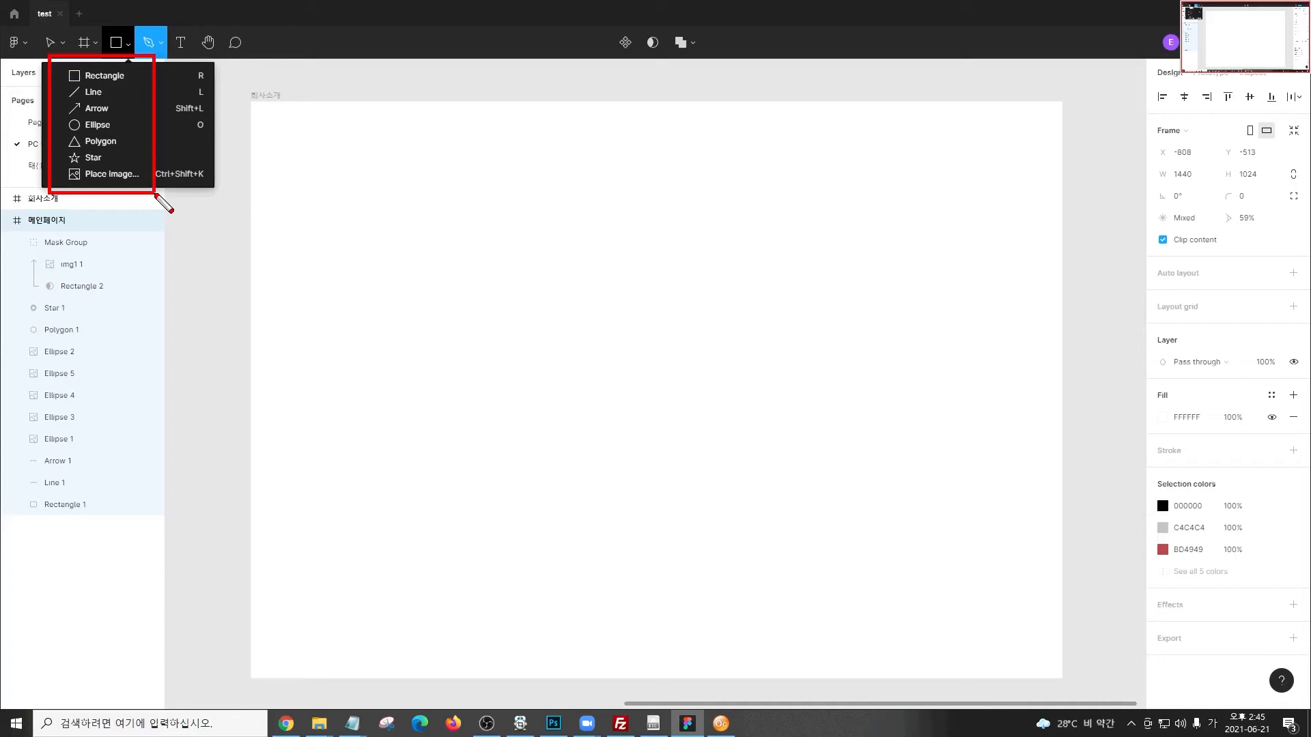
{"action": "left_click", "coordinate": [147, 47]}
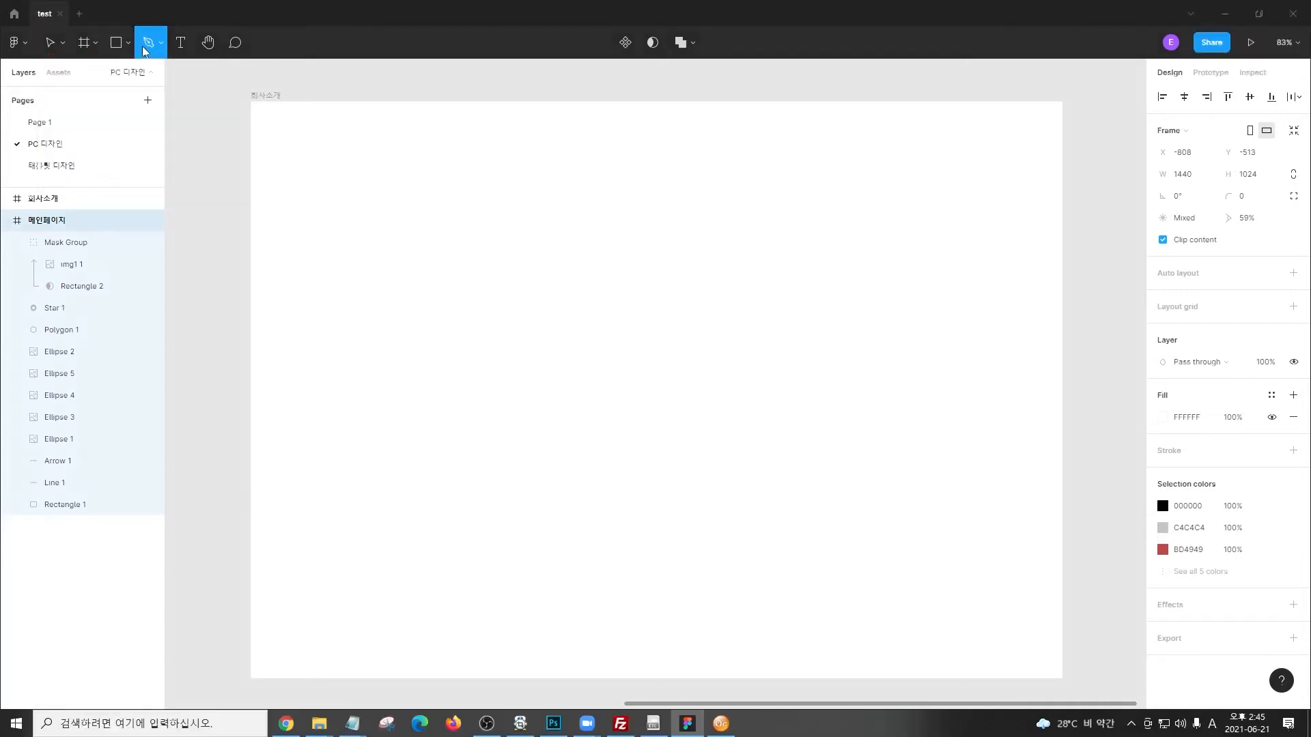
{"action": "left_click", "coordinate": [346, 170]}
{"action": "left_click", "coordinate": [367, 191]}
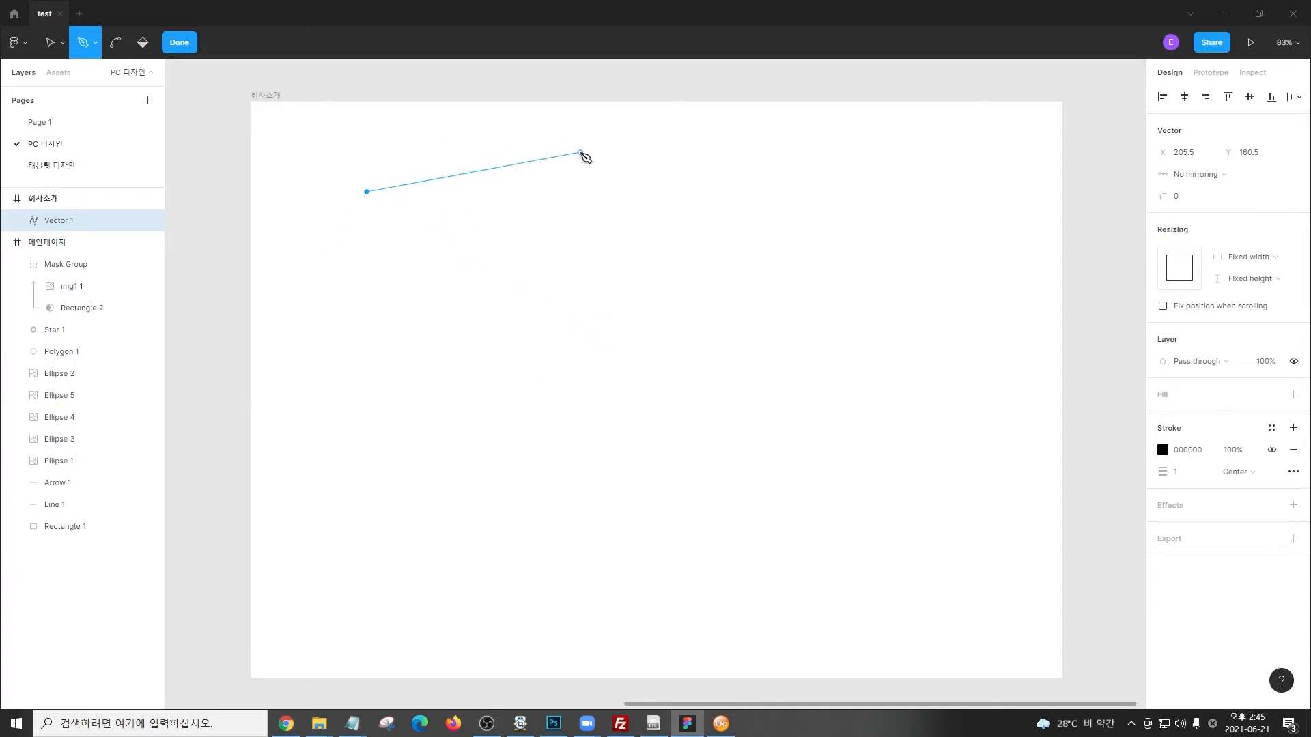
{"action": "left_click", "coordinate": [580, 152]}
{"action": "left_click", "coordinate": [711, 303]}
{"action": "left_click", "coordinate": [478, 424]}
{"action": "left_click", "coordinate": [361, 314]}
{"action": "left_click", "coordinate": [367, 192]}
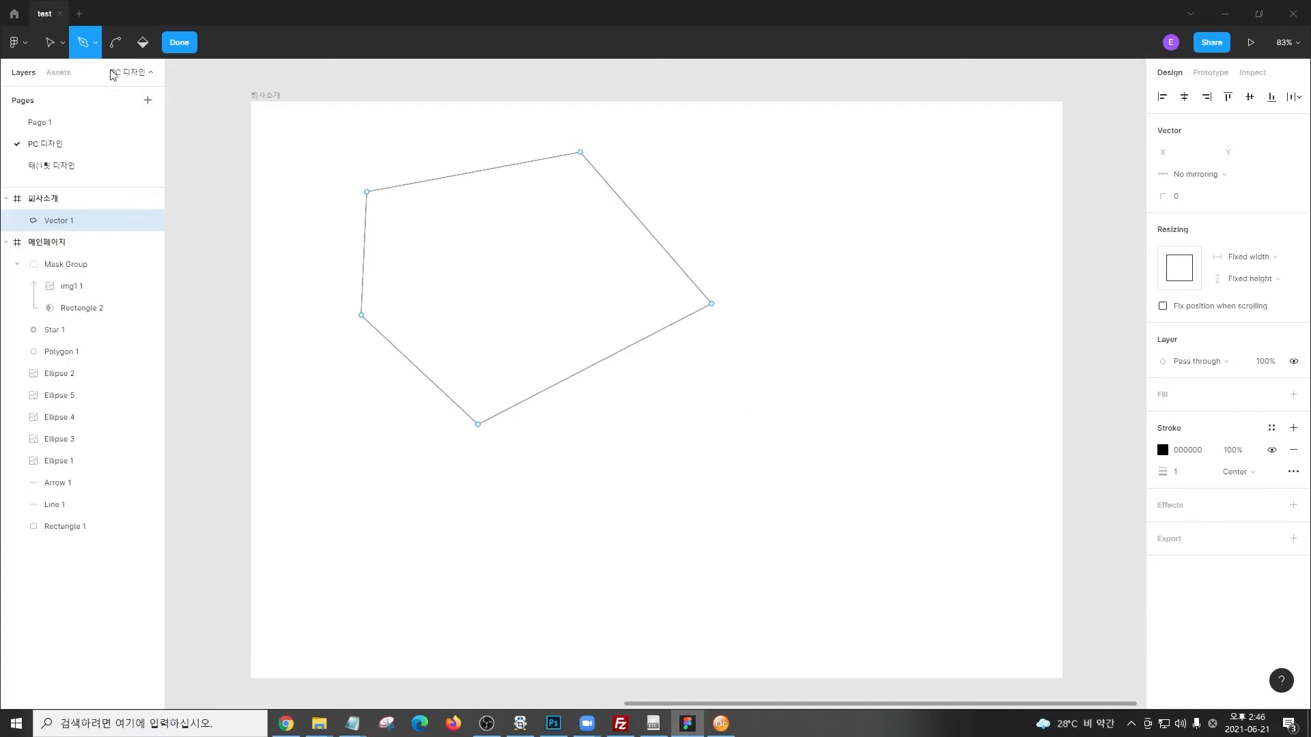
{"action": "left_click", "coordinate": [51, 44]}
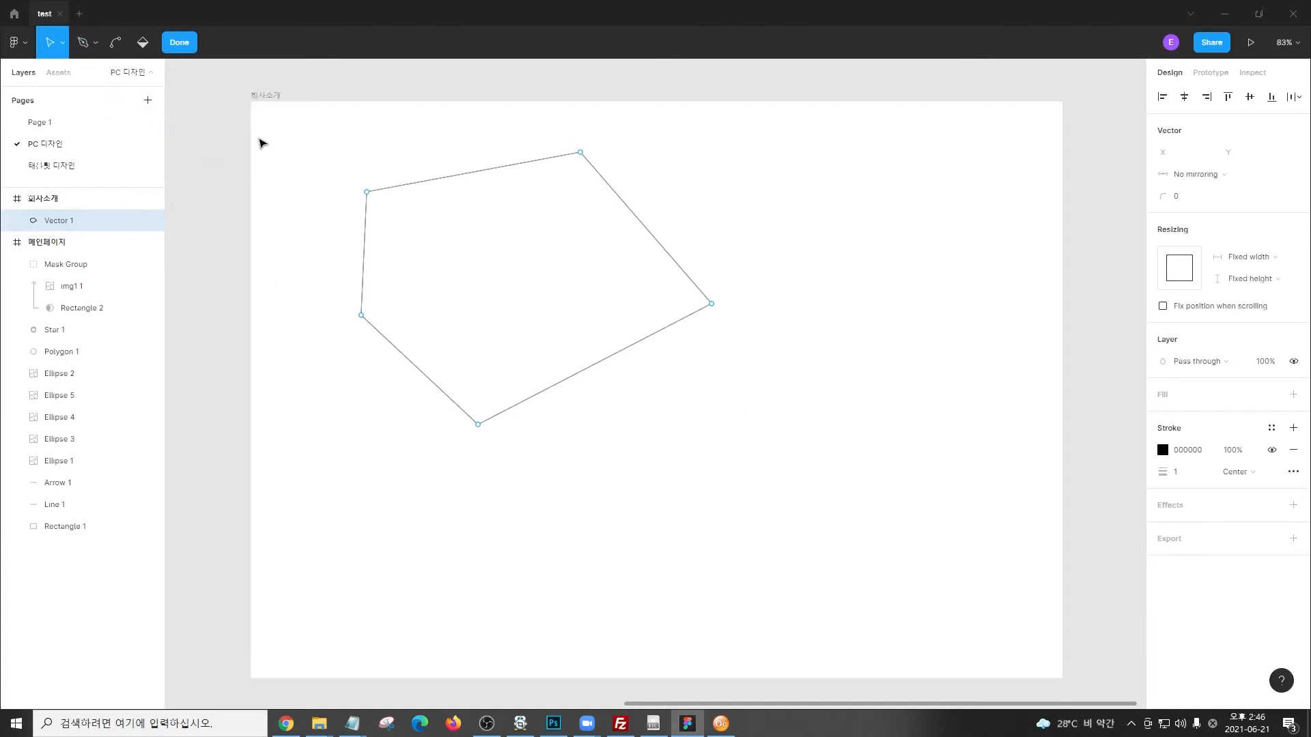
{"action": "scroll", "coordinate": [755, 239], "scroll_direction": "left", "scroll_amount": 10}
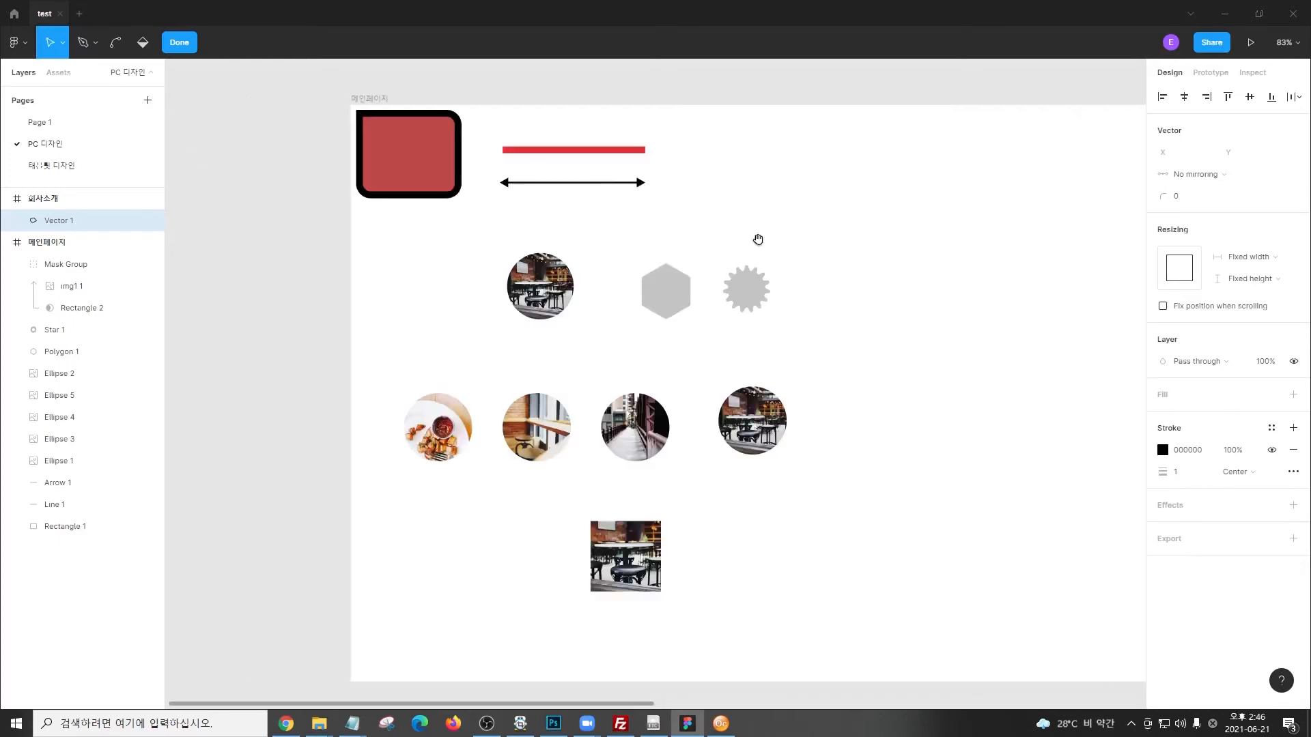
{"action": "key", "text": "shift+p"}
{"action": "left_click_drag", "start_coordinate": [564, 315], "coordinate": [564, 316]}
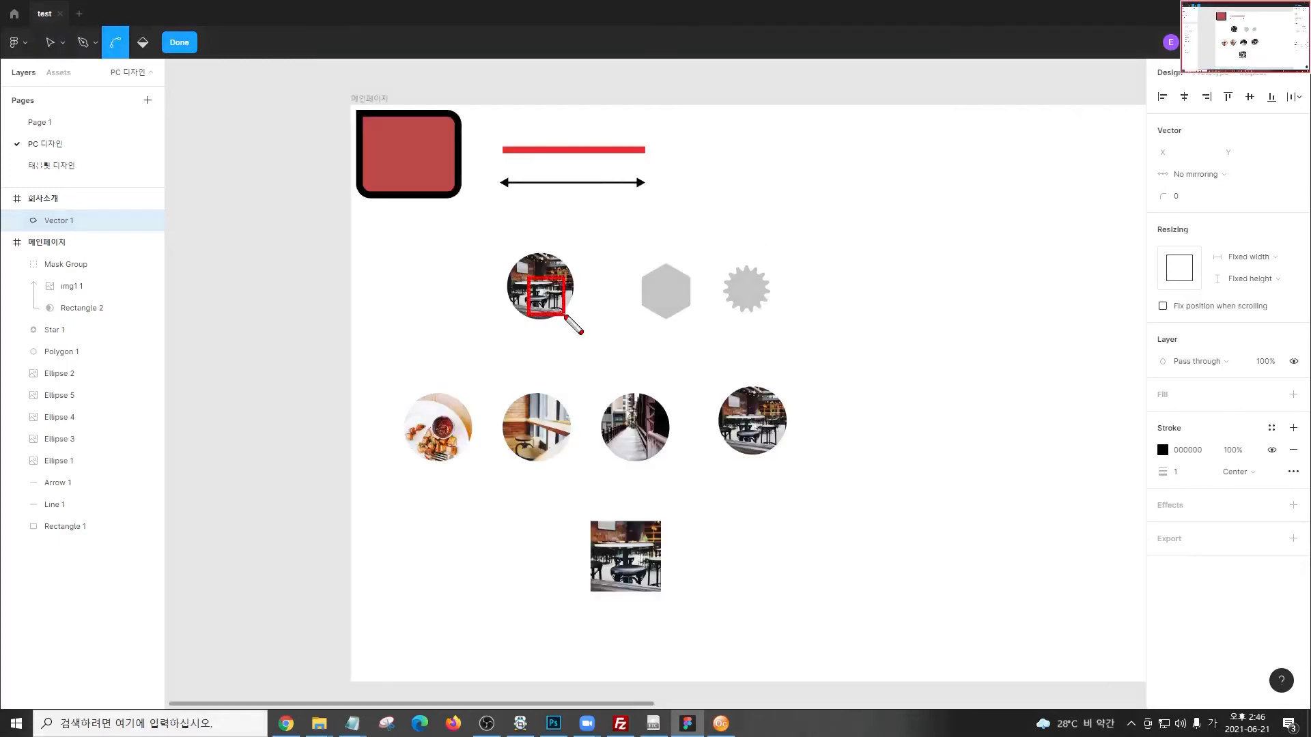
{"action": "key", "text": "ctrl+z"}
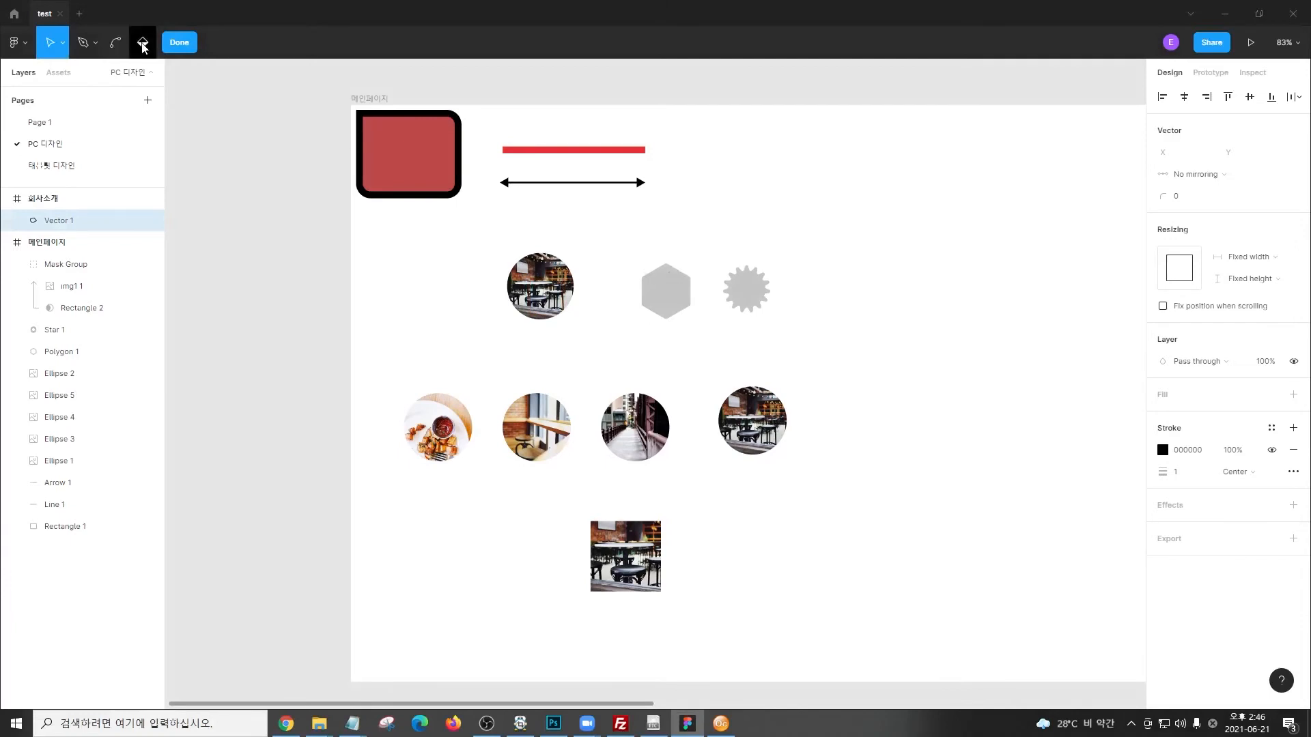
Enlarge the hexagon in the 메인페이지 frame to about 912 × 912, undo the resize and deselect it
{"action": "key", "text": "Escape"}
{"action": "left_click", "coordinate": [669, 279]}
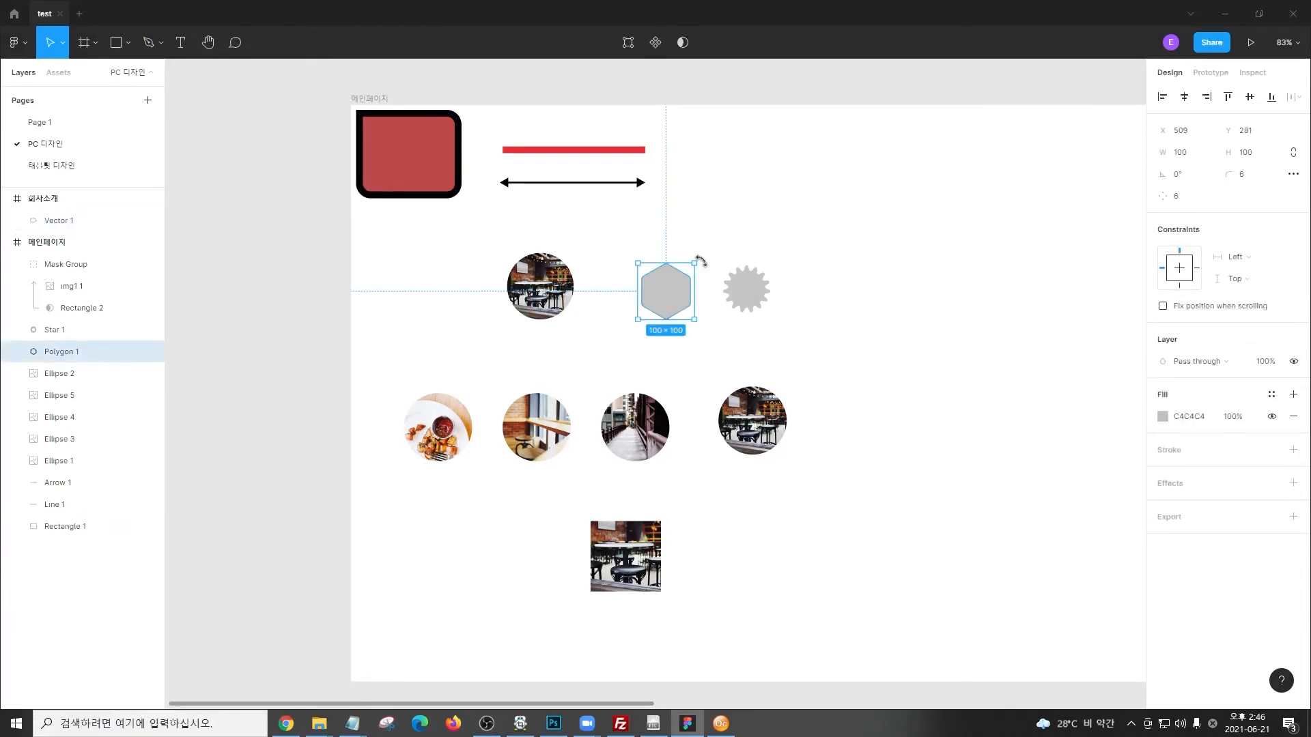
{"action": "left_click_drag", "start_coordinate": [694, 263], "coordinate": [923, 152]}
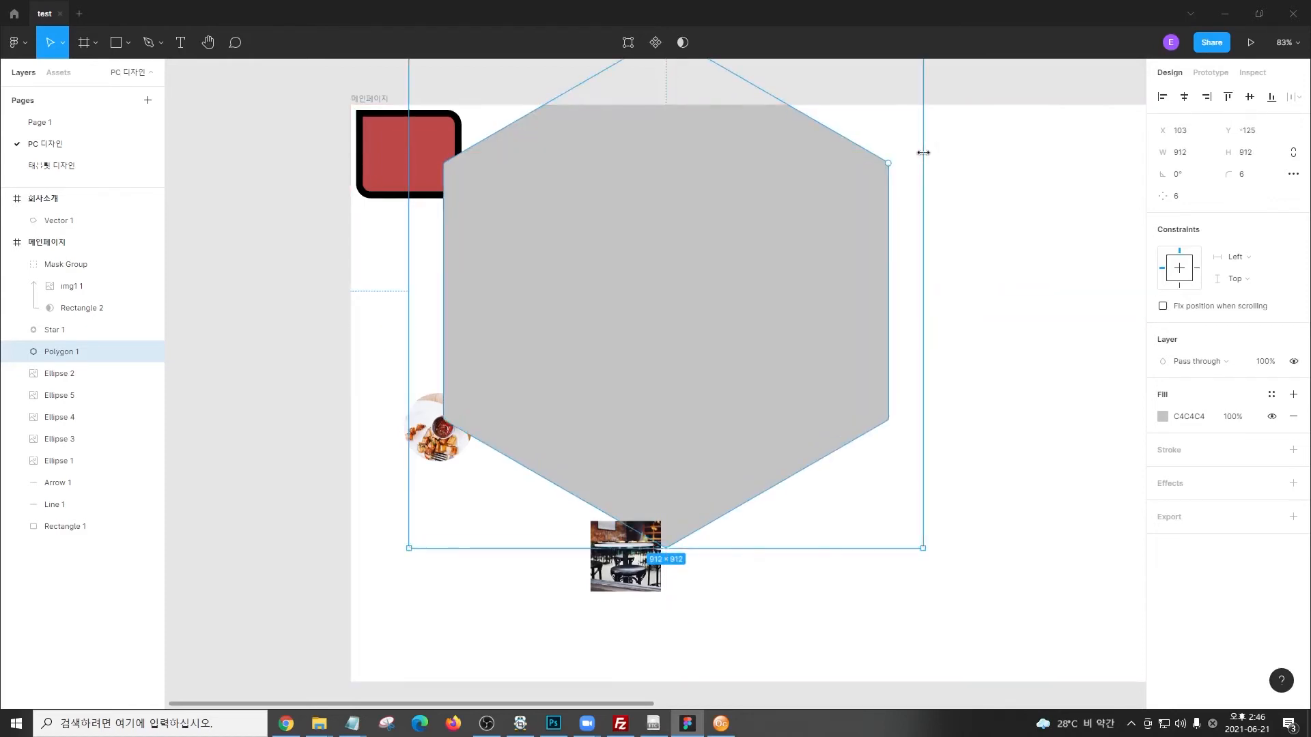
{"action": "key", "text": "ctrl+z"}
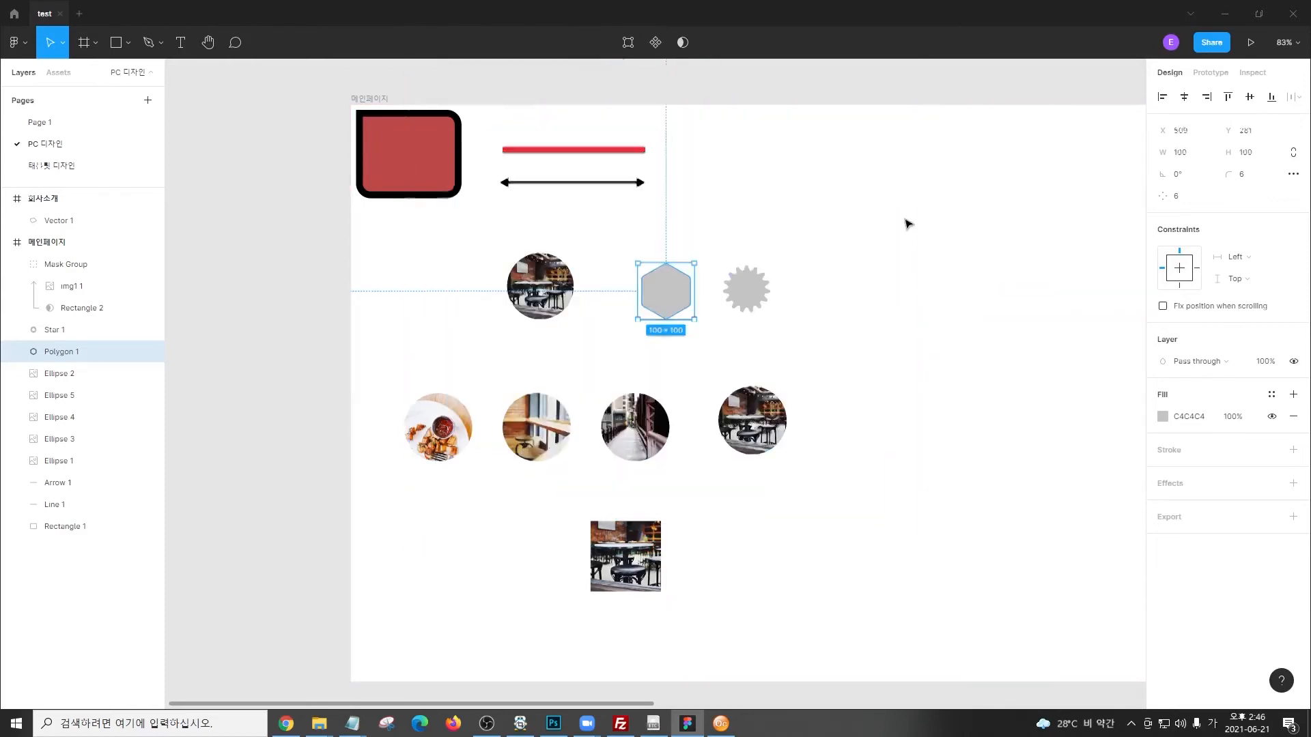
{"action": "left_click", "coordinate": [1015, 220]}
Add a solid fill to the pen-drawn shape in the 회사소개 frame and set its colour to red DF1414
{"action": "left_click_drag", "start_coordinate": [1016, 219], "coordinate": [399, 171]}
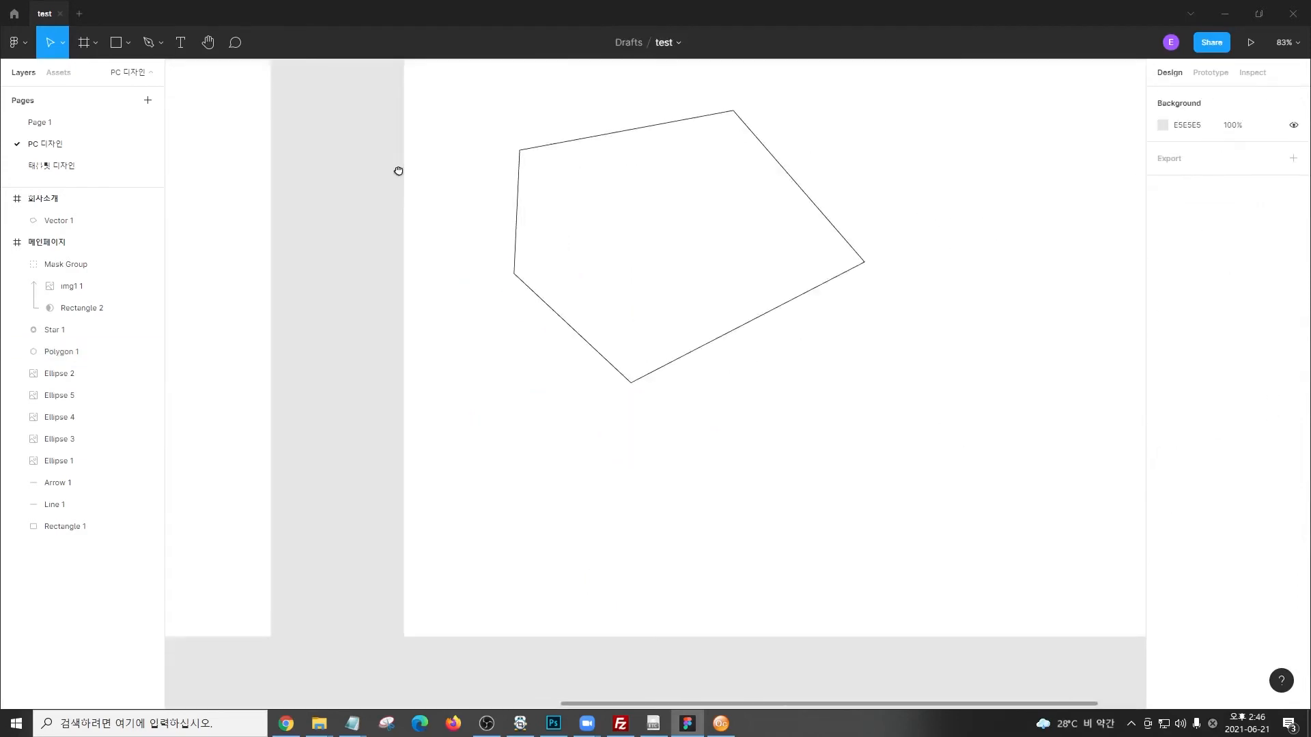
{"action": "left_click", "coordinate": [742, 124]}
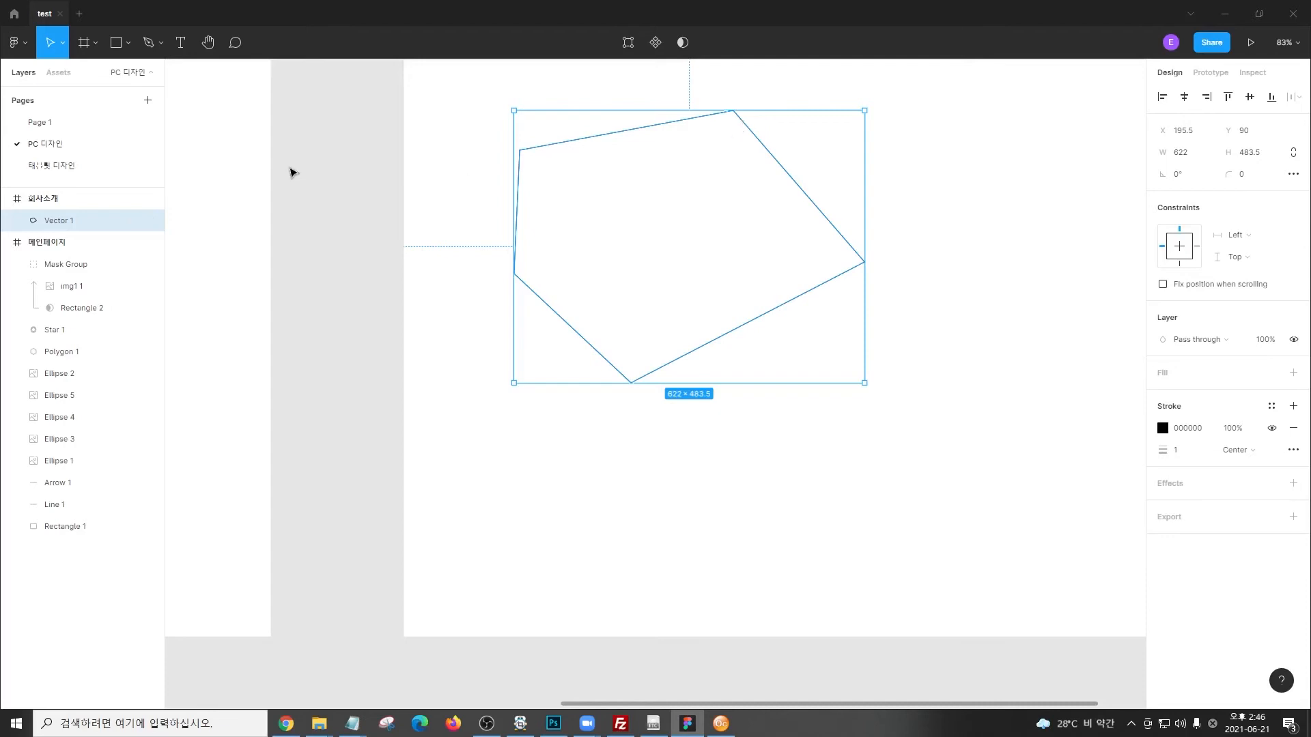
{"action": "left_click_drag", "start_coordinate": [100, 23], "coordinate": [136, 60]}
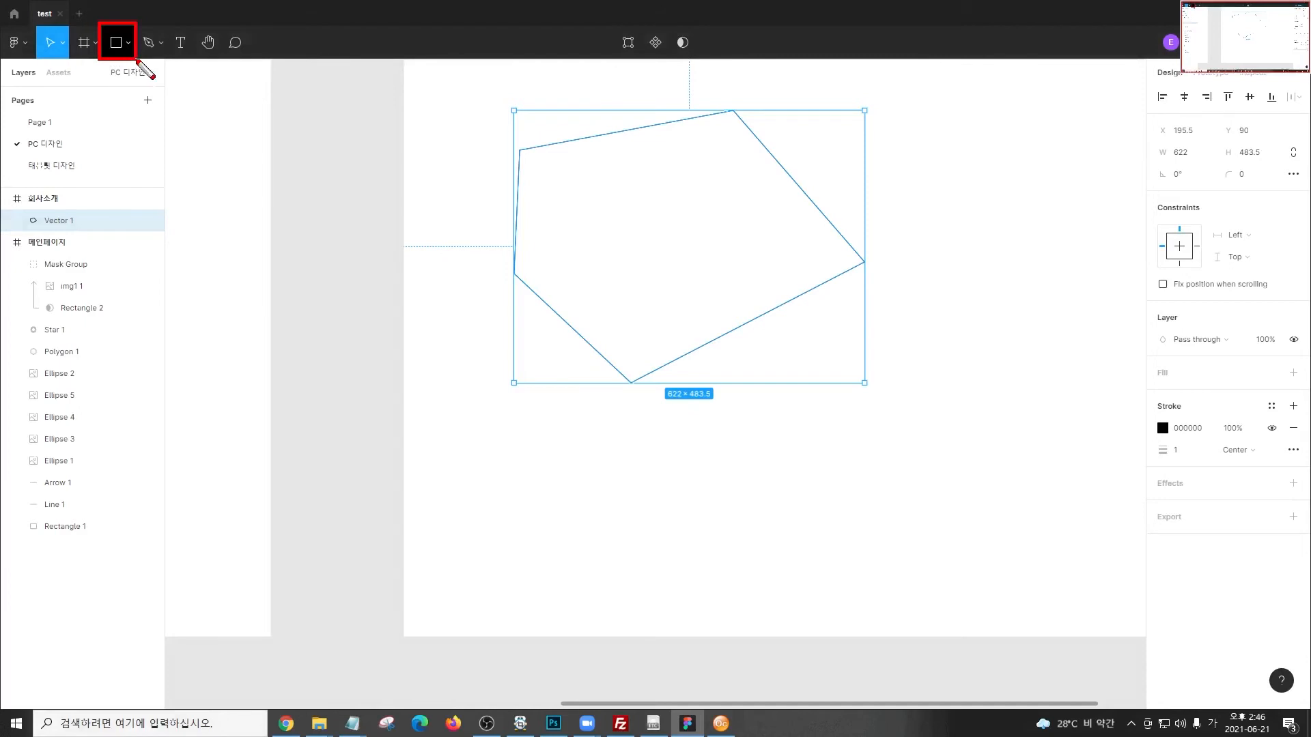
{"action": "key", "text": "Escape"}
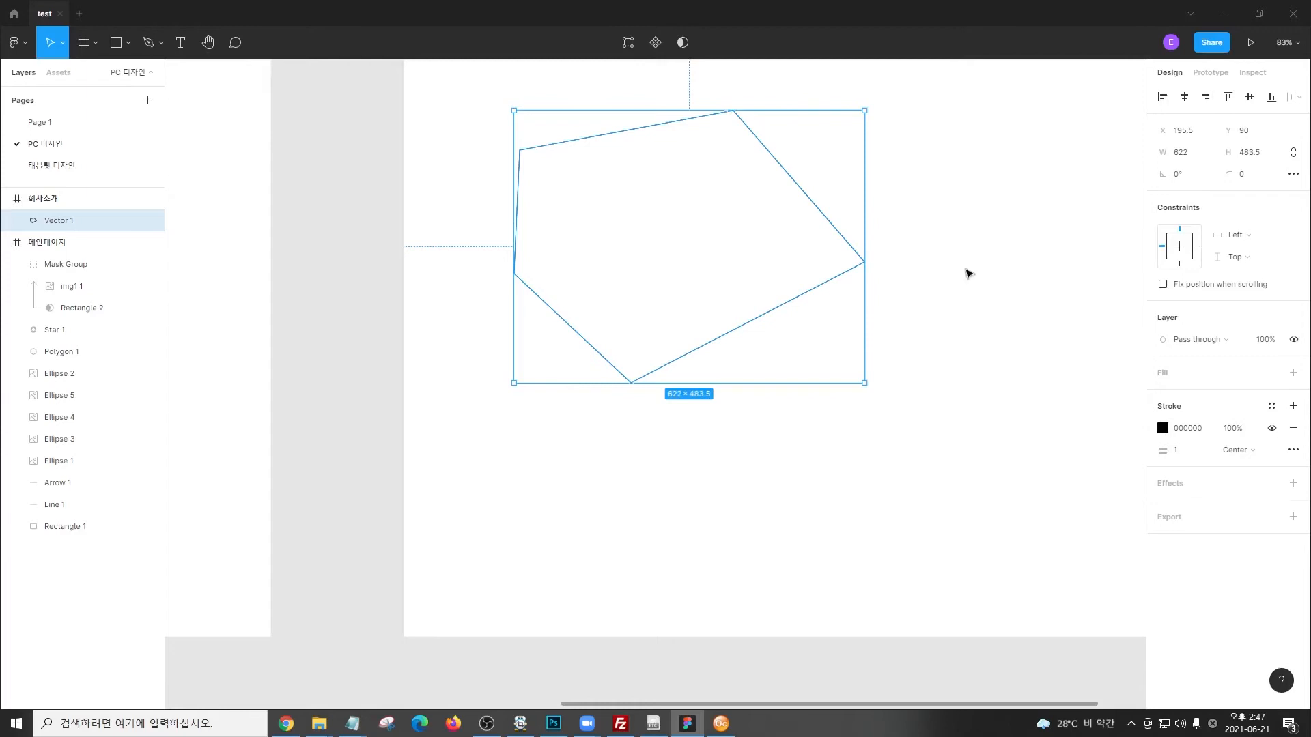
{"action": "mouse_move", "coordinate": [1111, 405]}
{"action": "left_mouse_down"}
{"action": "mouse_move", "coordinate": [1220, 435]}
{"action": "mouse_move", "coordinate": [1206, 453]}
{"action": "left_mouse_up"}
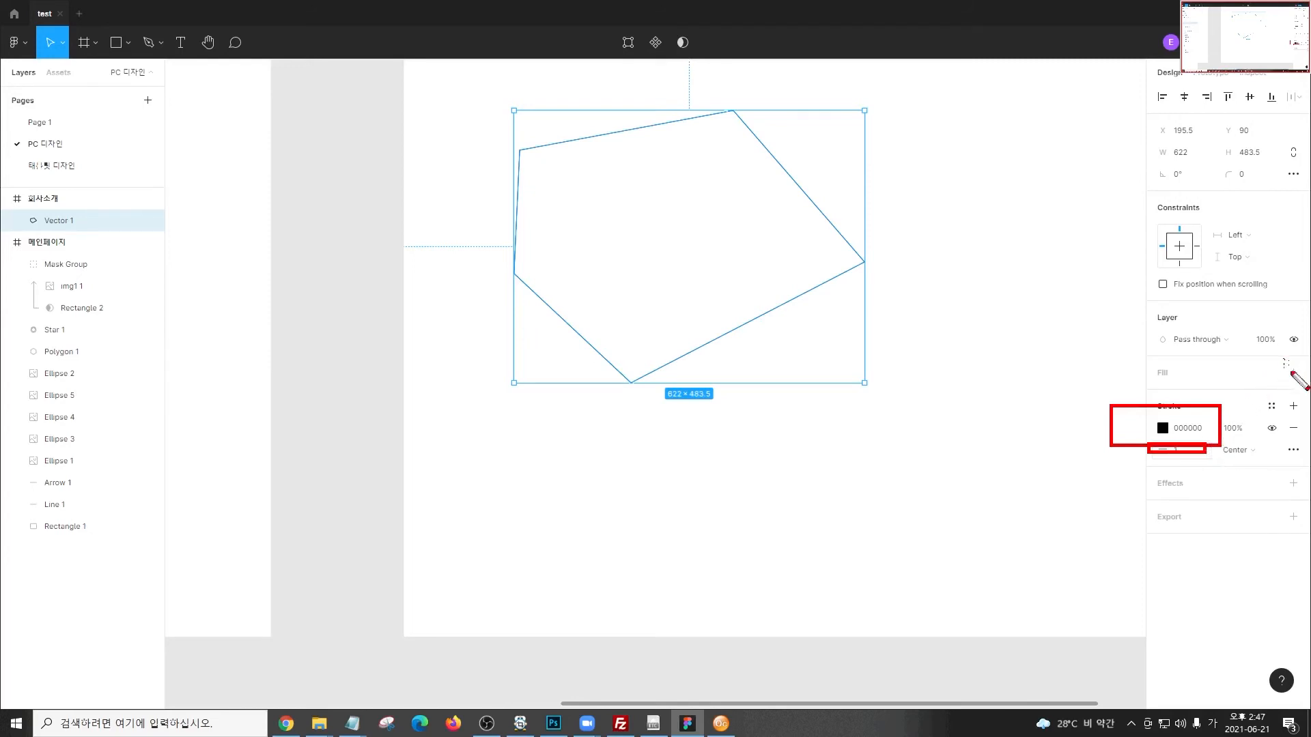
{"action": "left_click_drag", "start_coordinate": [1283, 361], "coordinate": [1303, 385]}
{"action": "key", "text": "Escape"}
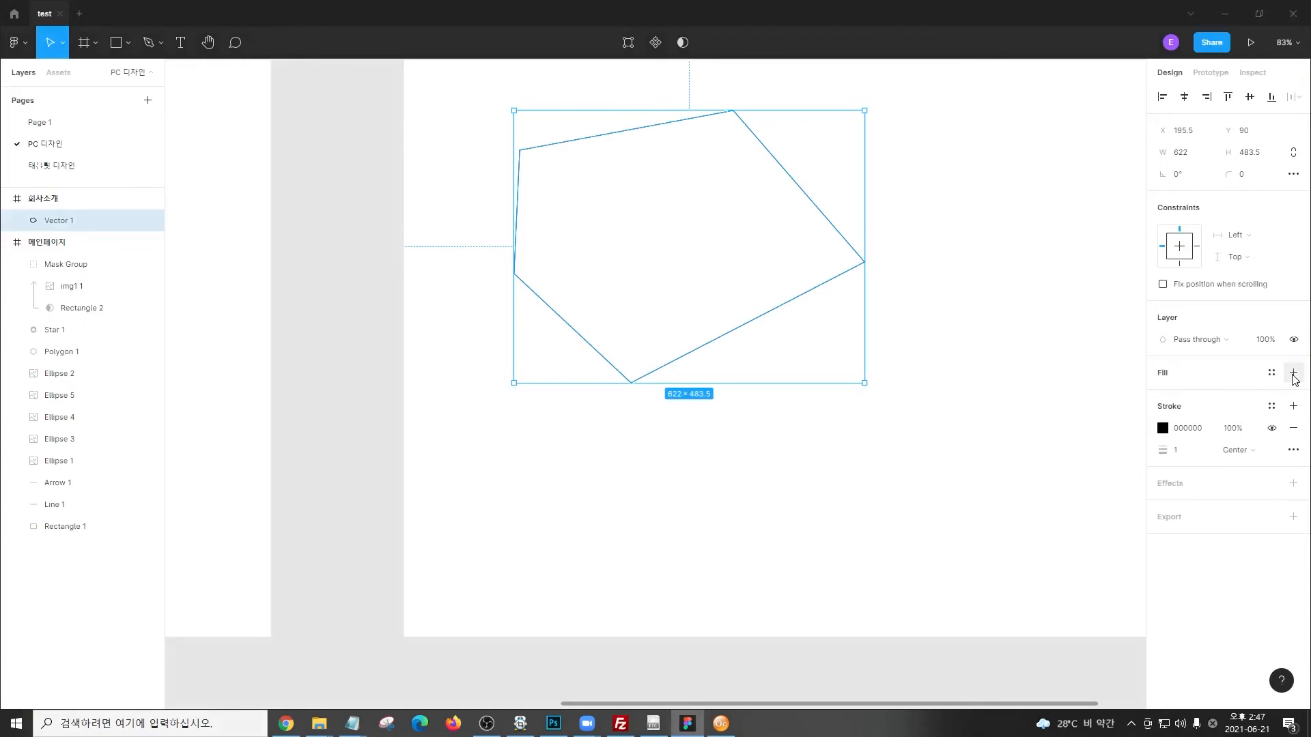
{"action": "left_click", "coordinate": [1293, 373]}
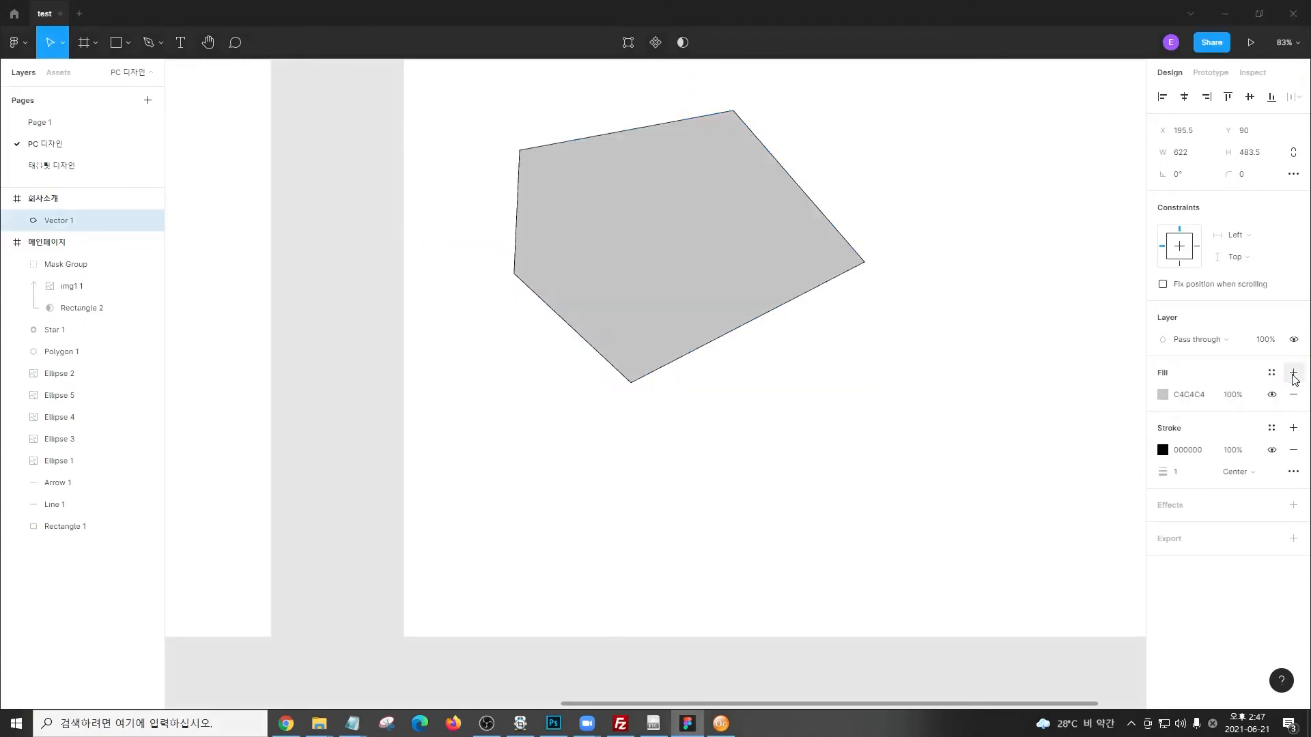
{"action": "left_click", "coordinate": [1162, 394]}
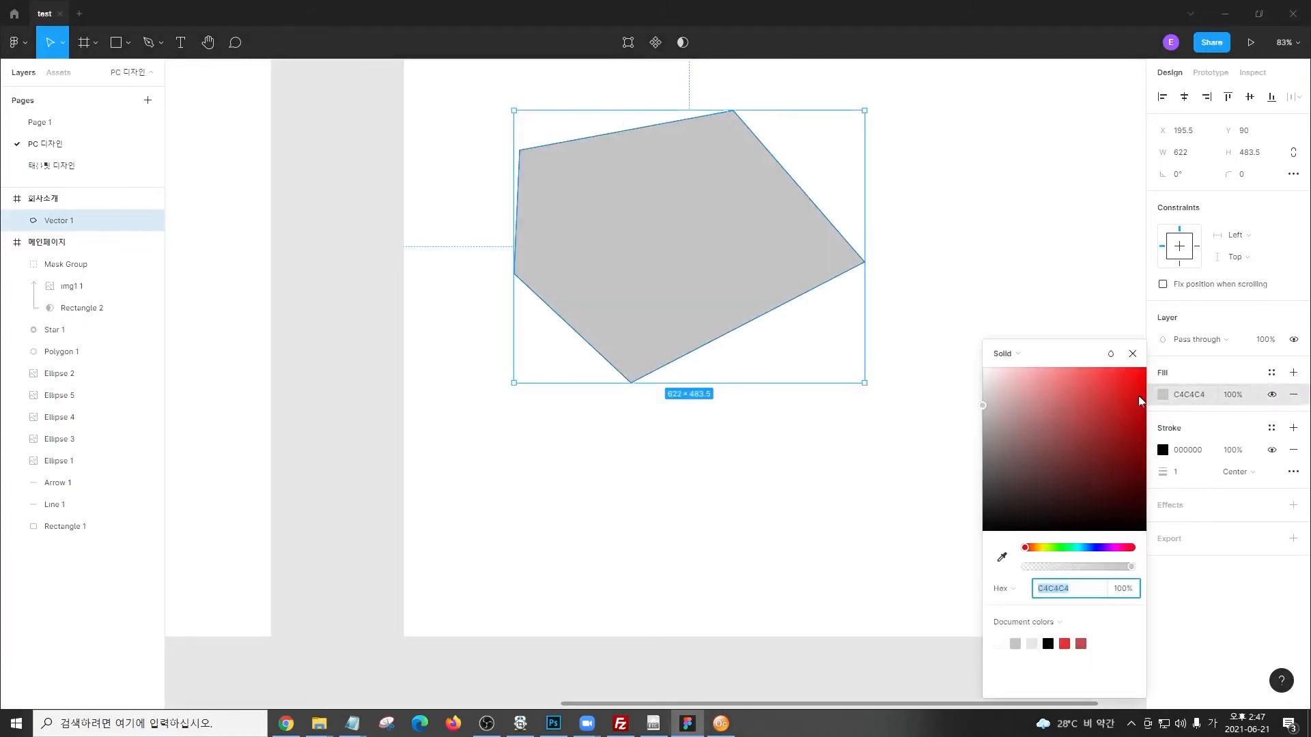
{"action": "left_click", "coordinate": [1132, 388]}
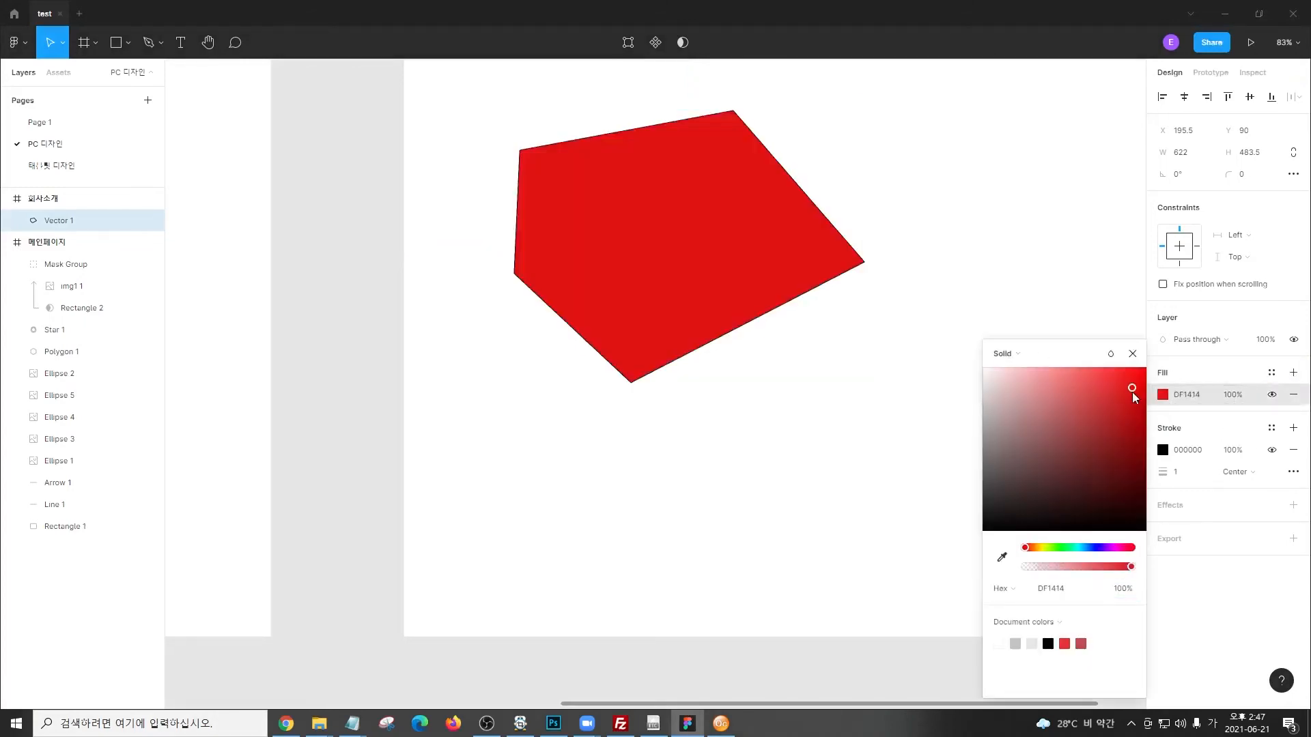
{"action": "left_click", "coordinate": [1132, 354]}
{"action": "left_click", "coordinate": [929, 222]}
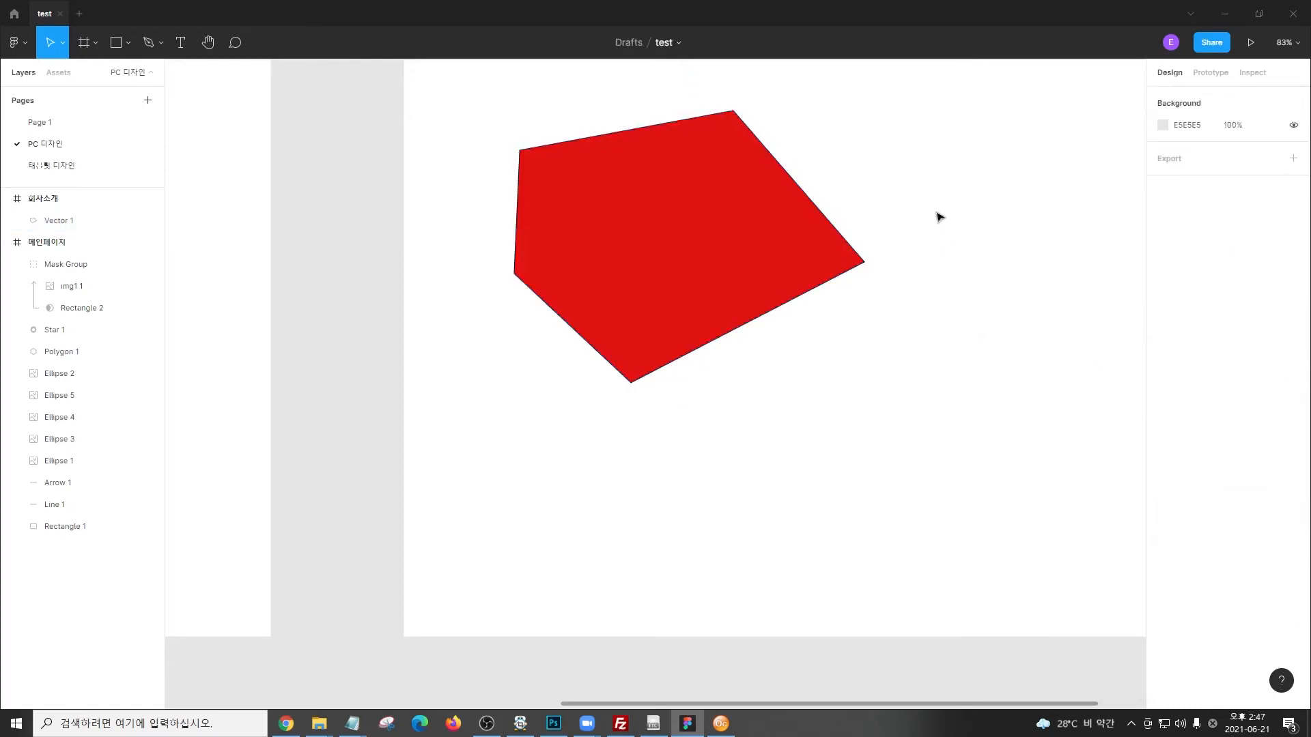
Move the red pen-drawn shape to X 51, Y 57 in the 회사소개 frame
{"action": "left_click_drag", "start_coordinate": [989, 155], "coordinate": [979, 377]}
{"action": "left_click", "coordinate": [683, 390]}
{"action": "left_click_drag", "start_coordinate": [683, 390], "coordinate": [602, 373]}
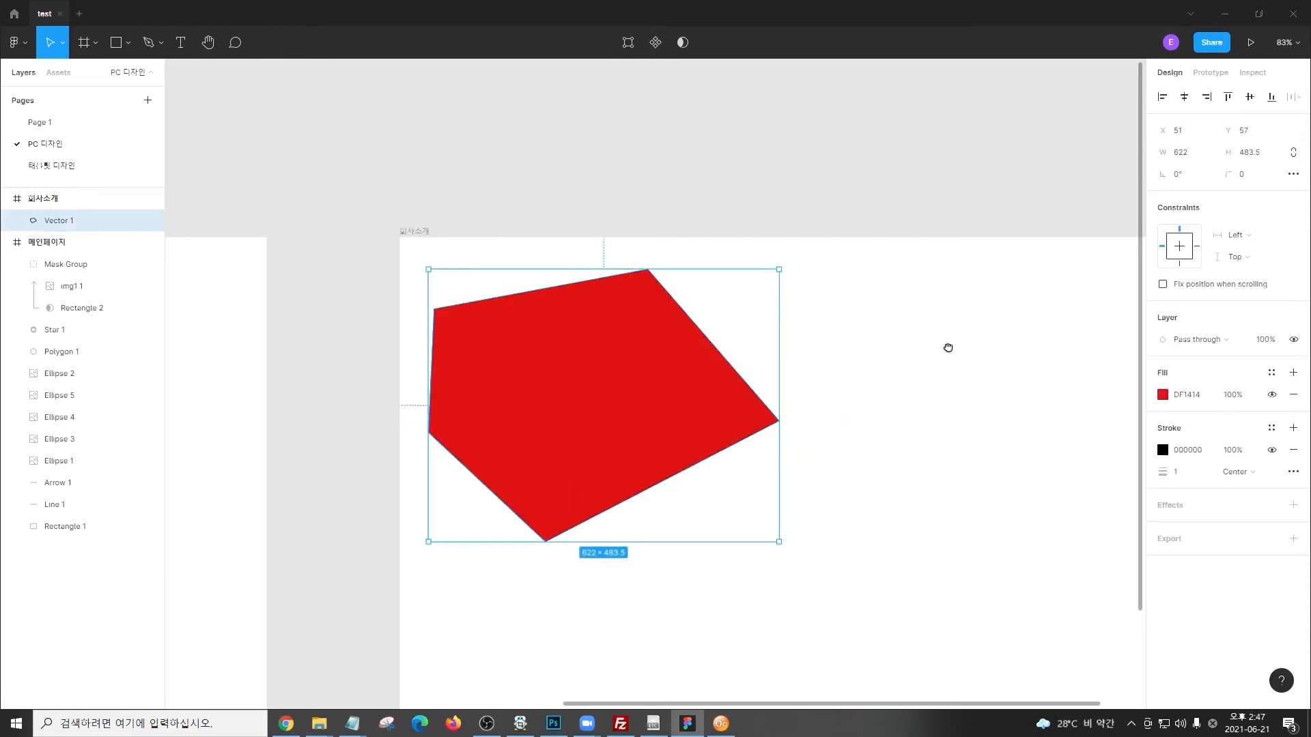
With the Pen tool, draw a wavy upper edge ending in a narrow curled tip beside the red shape in the 회사소개 frame
{"action": "left_click_drag", "start_coordinate": [948, 346], "coordinate": [829, 296]}
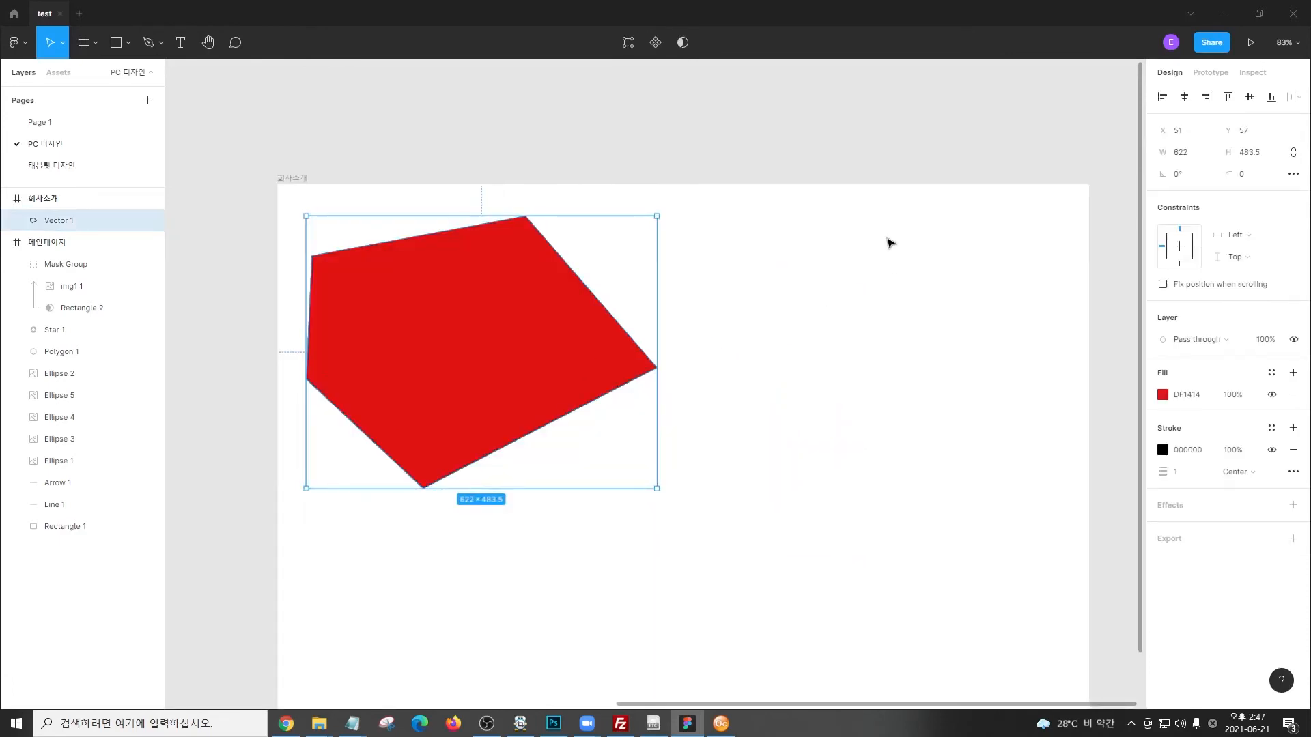
{"action": "left_click", "coordinate": [160, 48]}
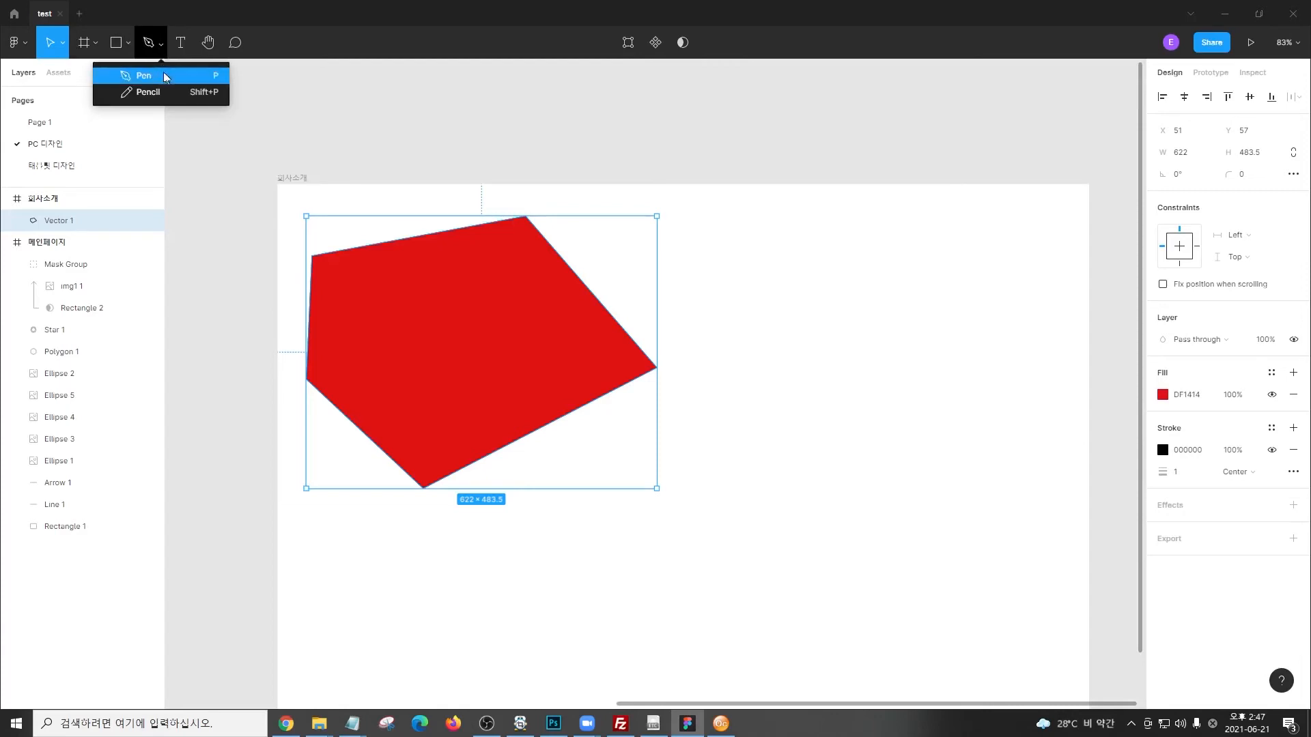
{"action": "left_click", "coordinate": [152, 72]}
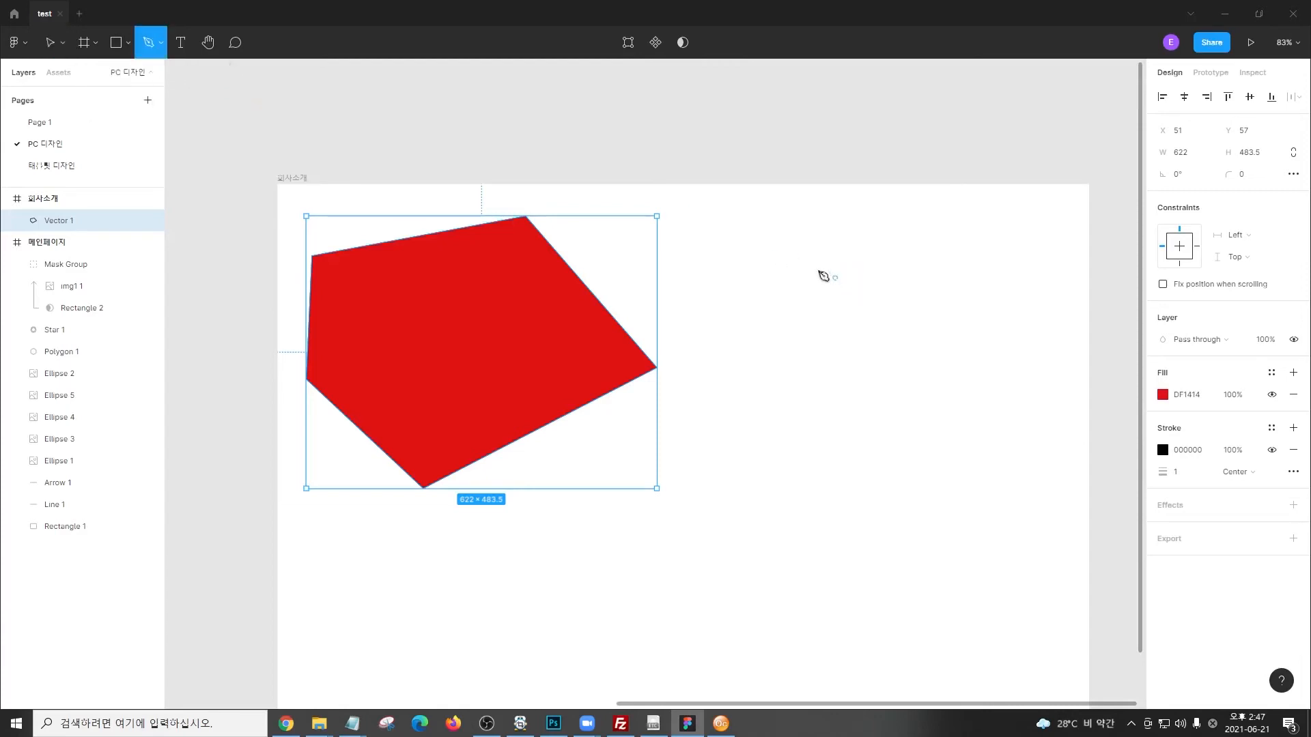
{"action": "left_click", "coordinate": [790, 275]}
{"action": "key", "text": "Escape"}
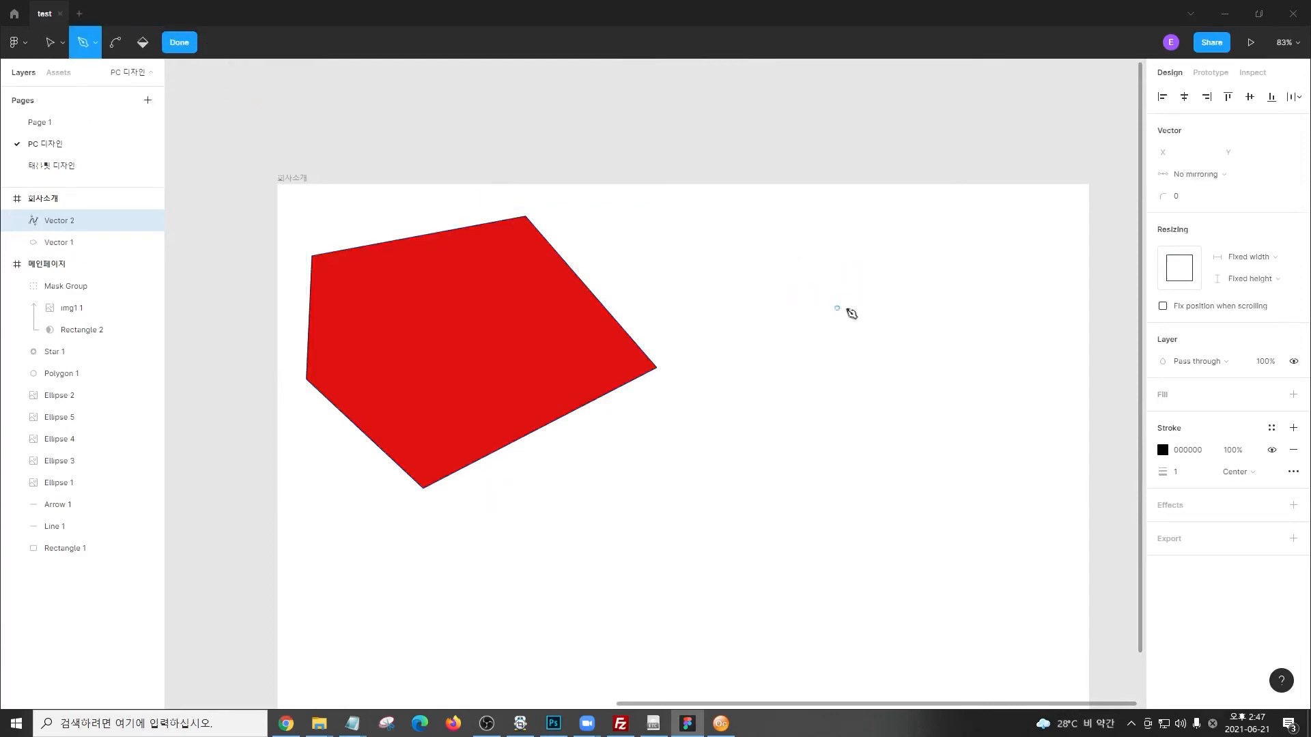
{"action": "key", "text": "ctrl"}
{"action": "scroll", "coordinate": [831, 308], "scroll_direction": "up", "scroll_amount": 5}
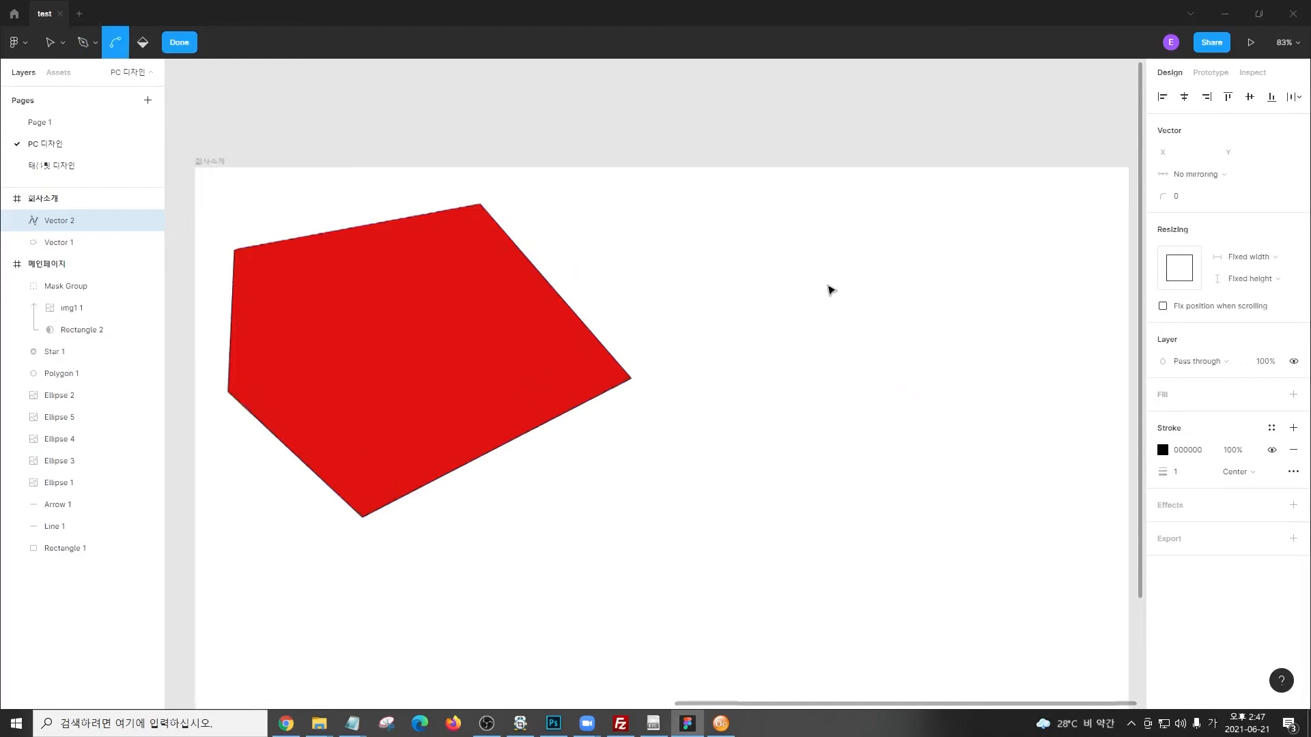
{"action": "left_click_drag", "start_coordinate": [873, 287], "coordinate": [705, 271]}
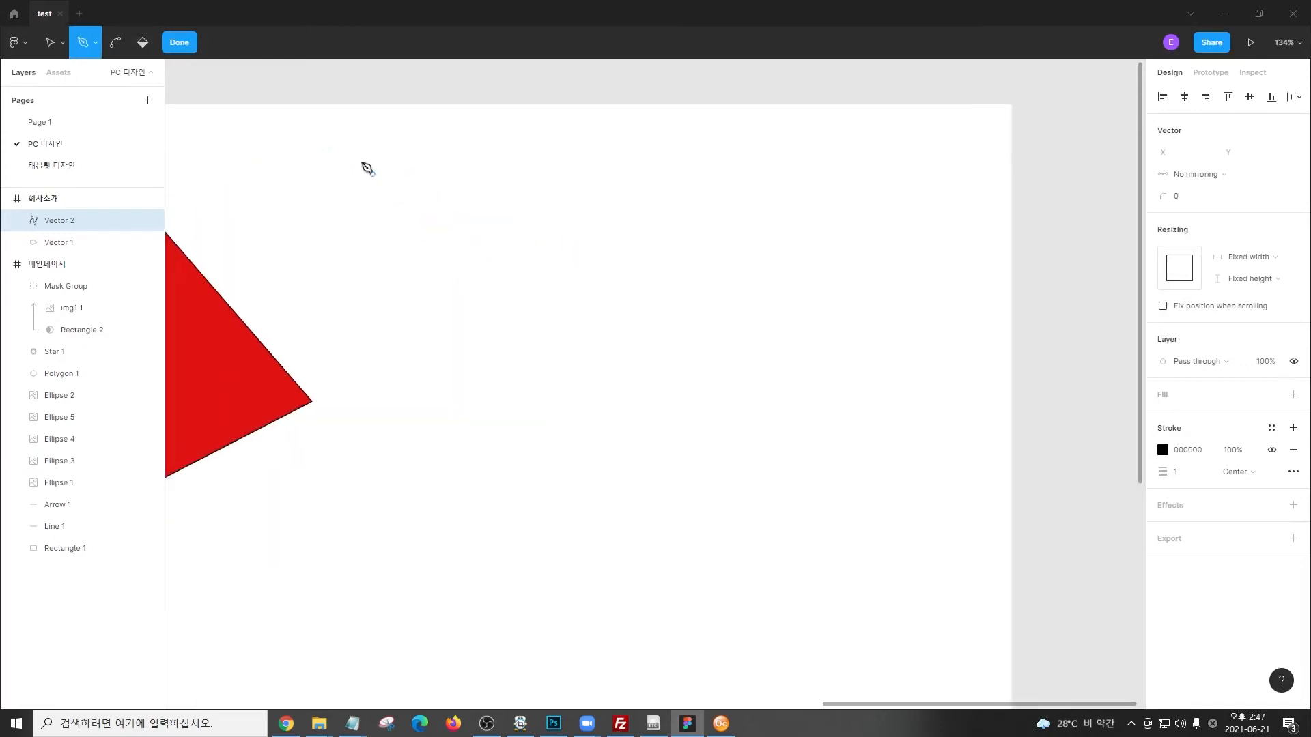
{"action": "left_click", "coordinate": [419, 221]}
{"action": "left_click_drag", "start_coordinate": [811, 221], "coordinate": [976, 330]}
{"action": "left_click_drag", "start_coordinate": [971, 154], "coordinate": [972, 211]}
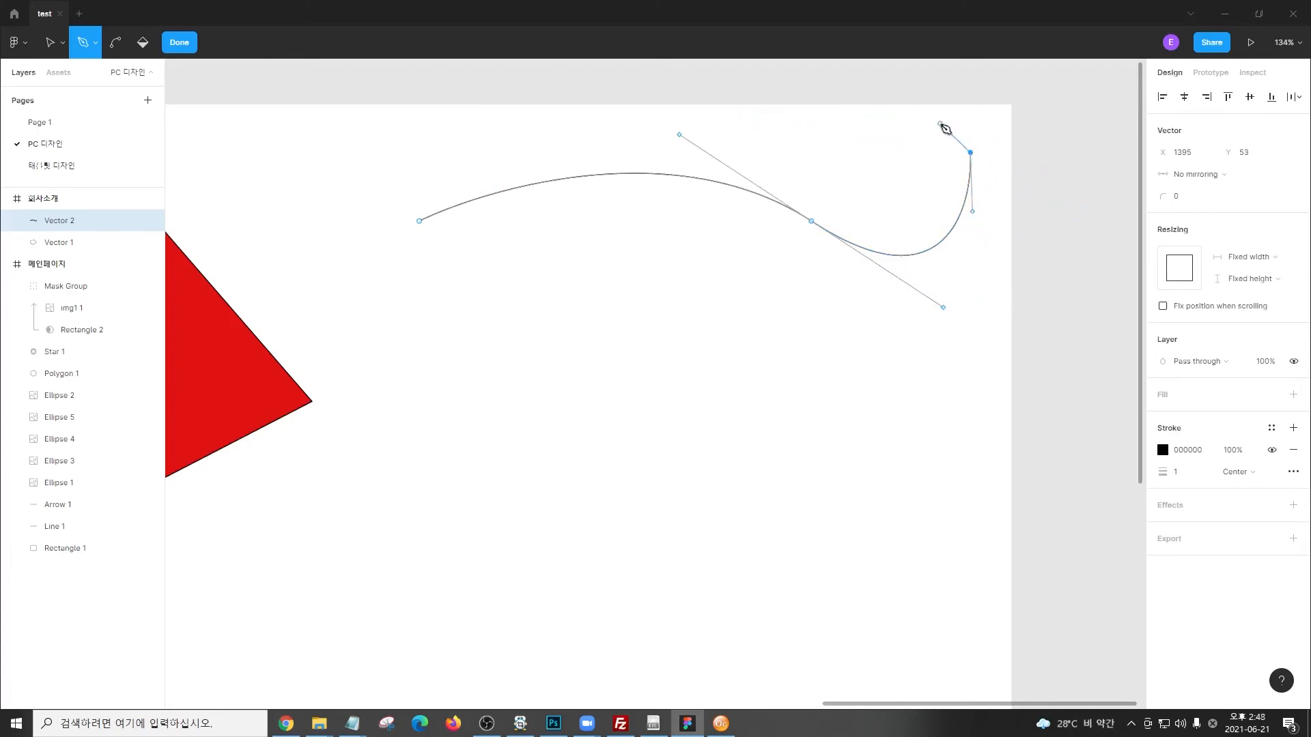
{"action": "left_click_drag", "start_coordinate": [971, 122], "coordinate": [1001, 139]}
{"action": "left_click_drag", "start_coordinate": [1000, 225], "coordinate": [992, 259]}
Continue the curved path back along a wavy underside and close it at its start point, about 681 × 311 overall
{"action": "left_click_drag", "start_coordinate": [917, 342], "coordinate": [809, 360]}
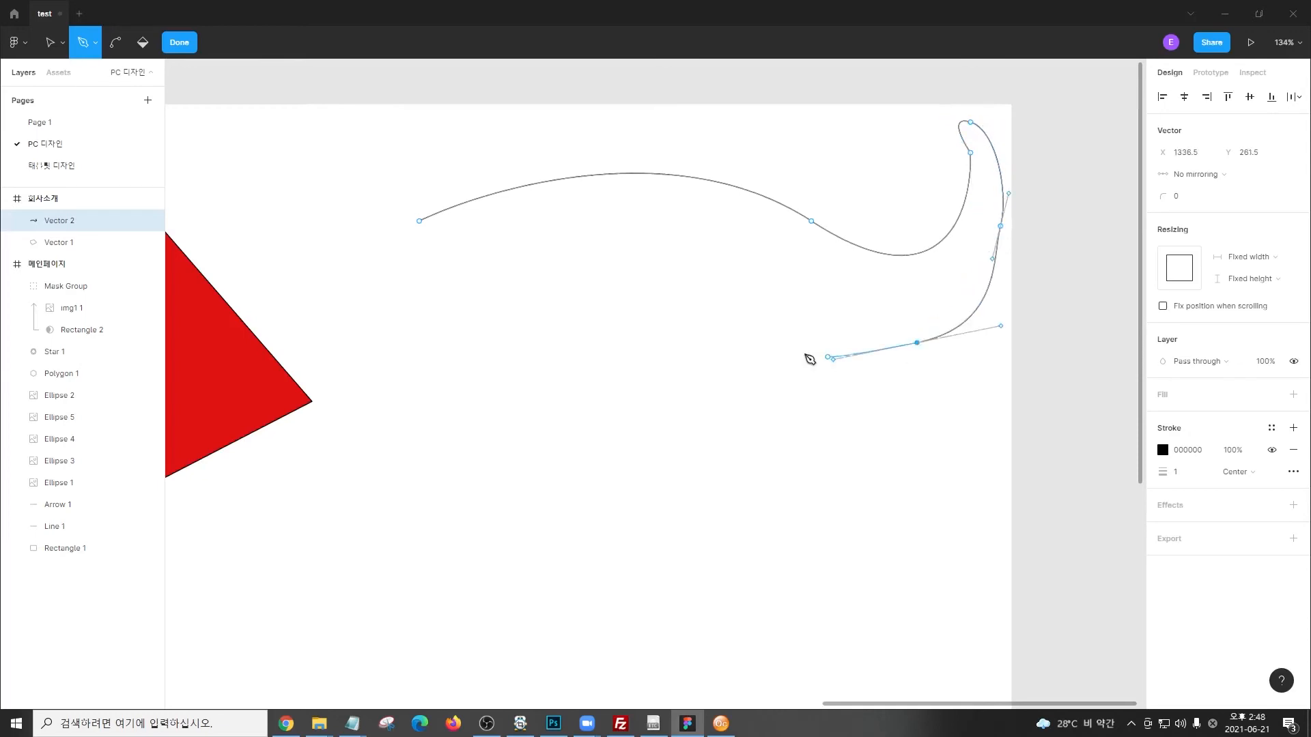
{"action": "left_click_drag", "start_coordinate": [699, 321], "coordinate": [656, 285]}
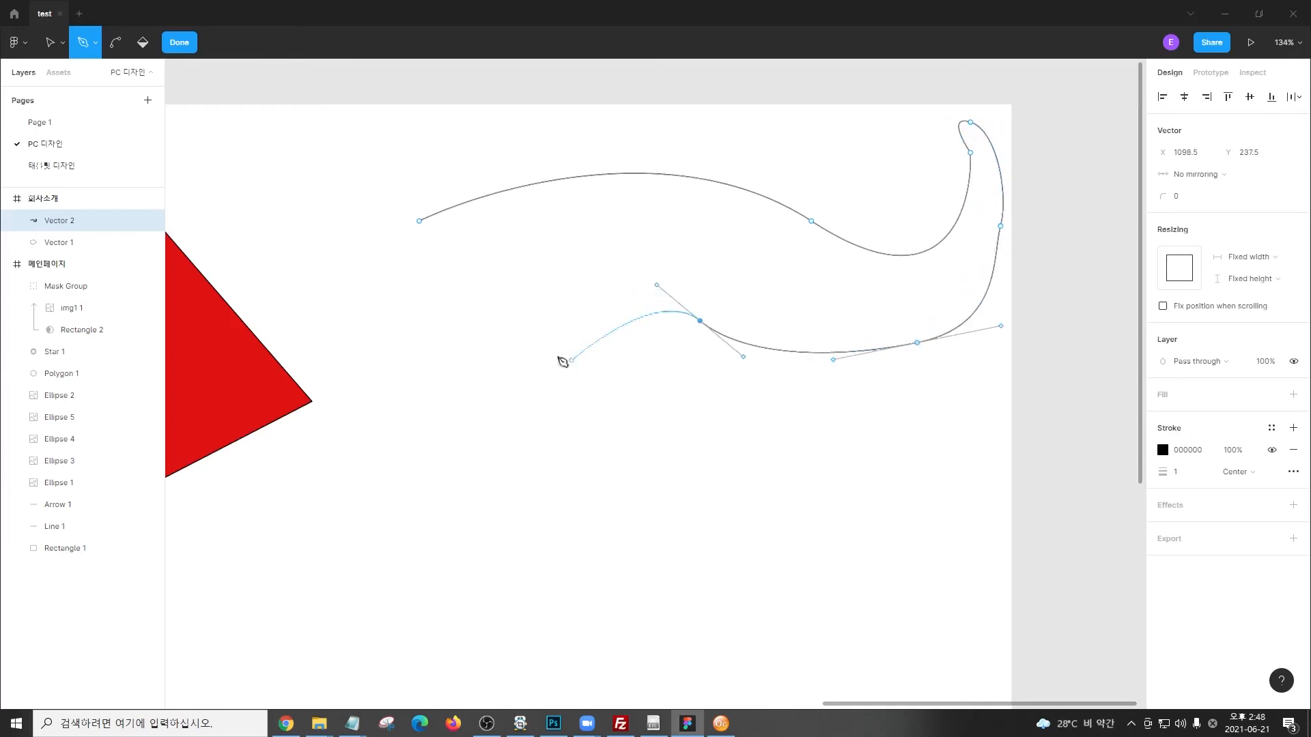
{"action": "left_click_drag", "start_coordinate": [490, 396], "coordinate": [366, 353]}
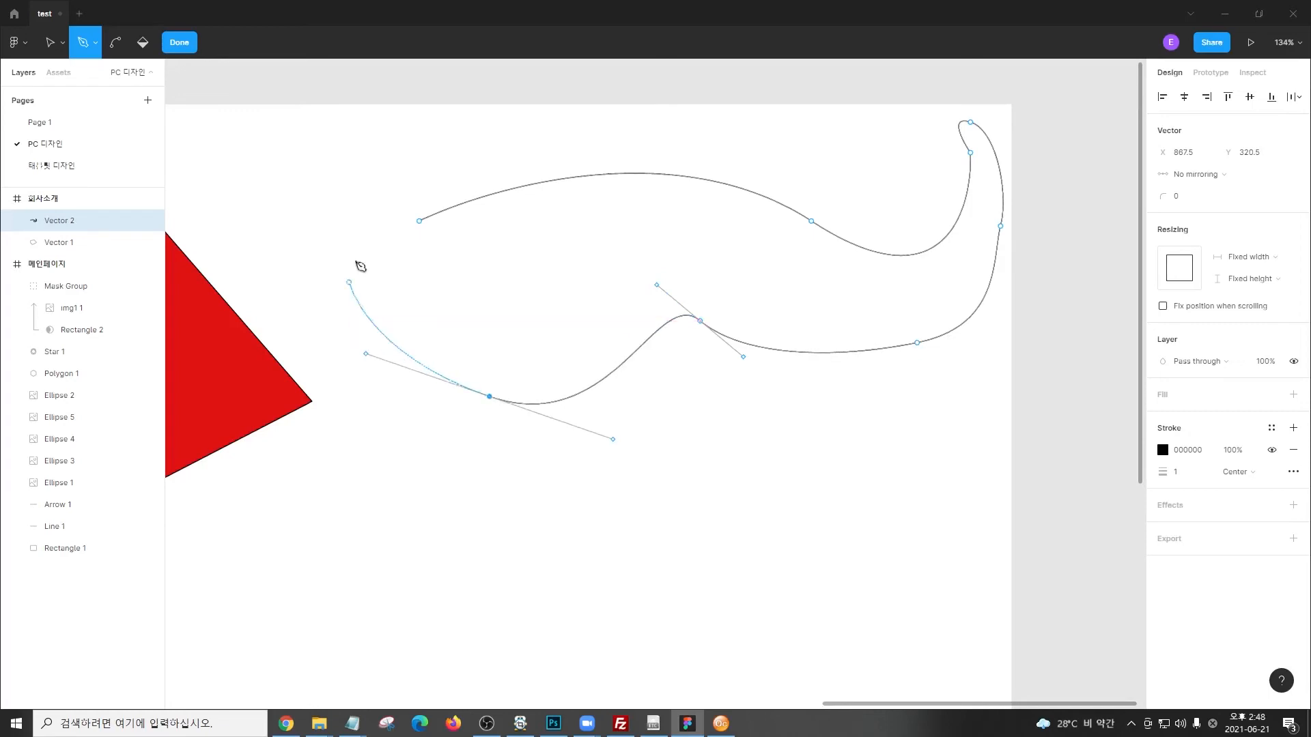
{"action": "left_click", "coordinate": [419, 222]}
{"action": "left_click_drag", "start_coordinate": [420, 223], "coordinate": [486, 182]}
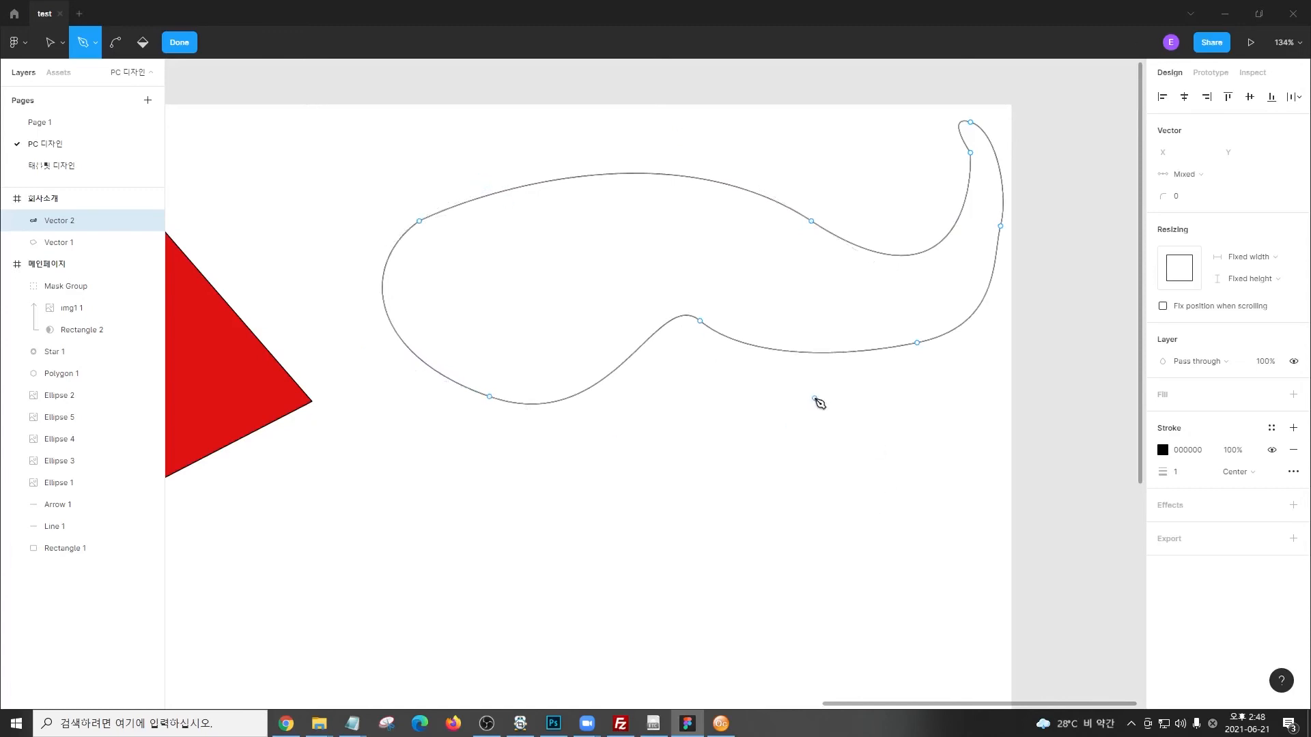
{"action": "left_click", "coordinate": [179, 48]}
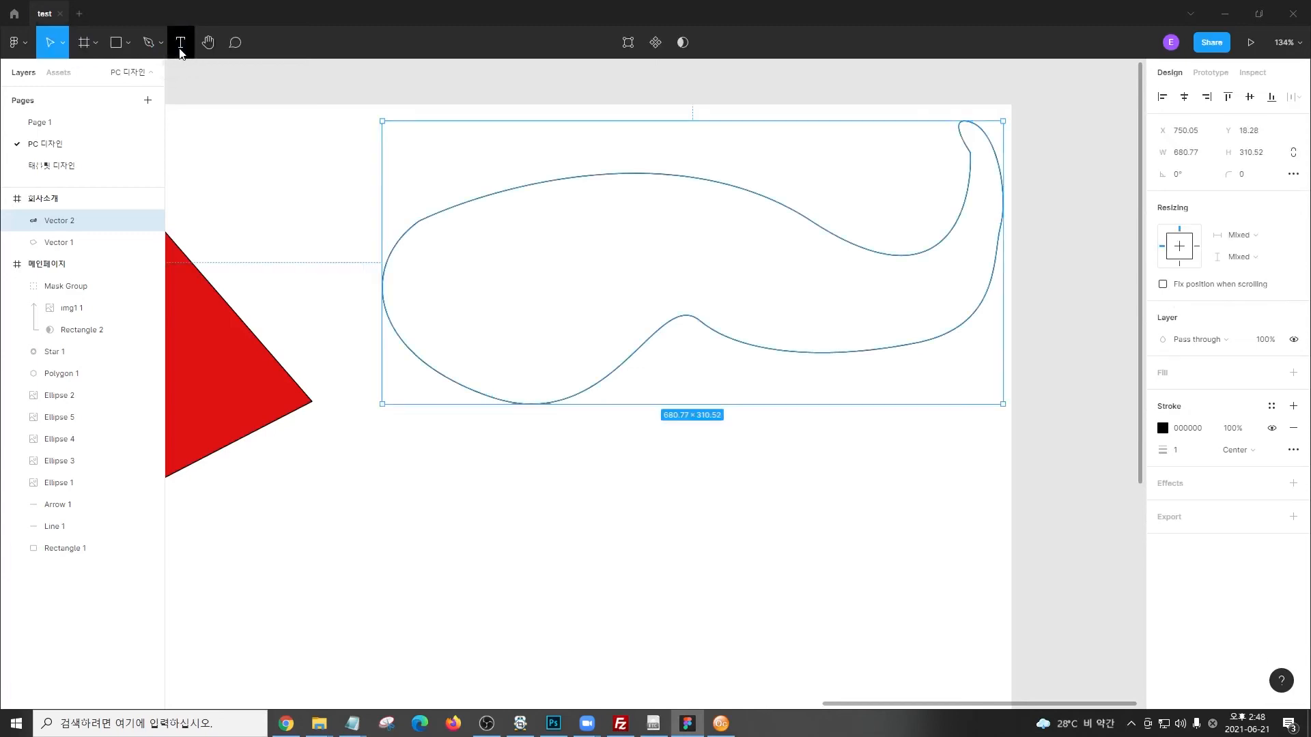
Add a C4C4C4 solid fill to the curved shape, set its stroke width to 7 and deselect it
{"action": "left_click", "coordinate": [1293, 372]}
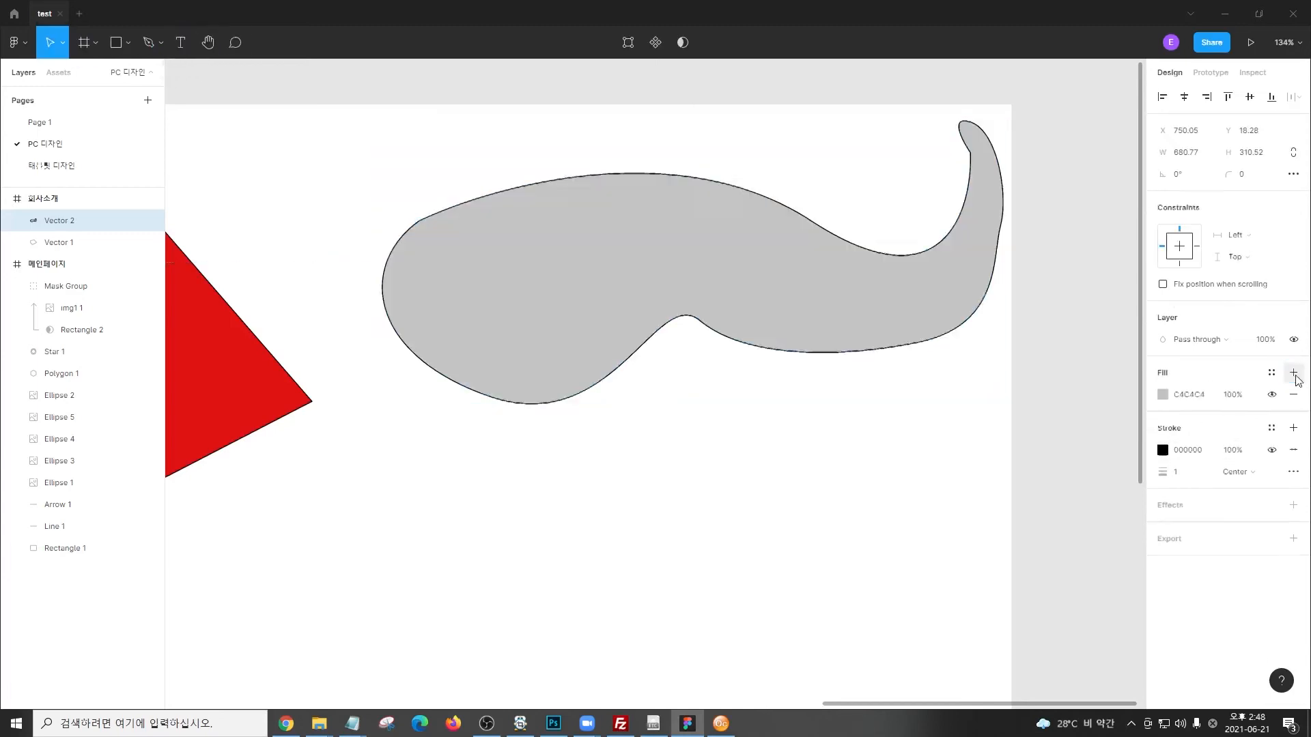
{"action": "left_click", "coordinate": [1185, 459]}
{"action": "mouse_move", "coordinate": [1165, 477]}
{"action": "left_mouse_down"}
{"action": "mouse_move", "coordinate": [1188, 476]}
{"action": "mouse_move", "coordinate": [1173, 480]}
{"action": "mouse_move", "coordinate": [1174, 467]}
{"action": "left_mouse_up"}
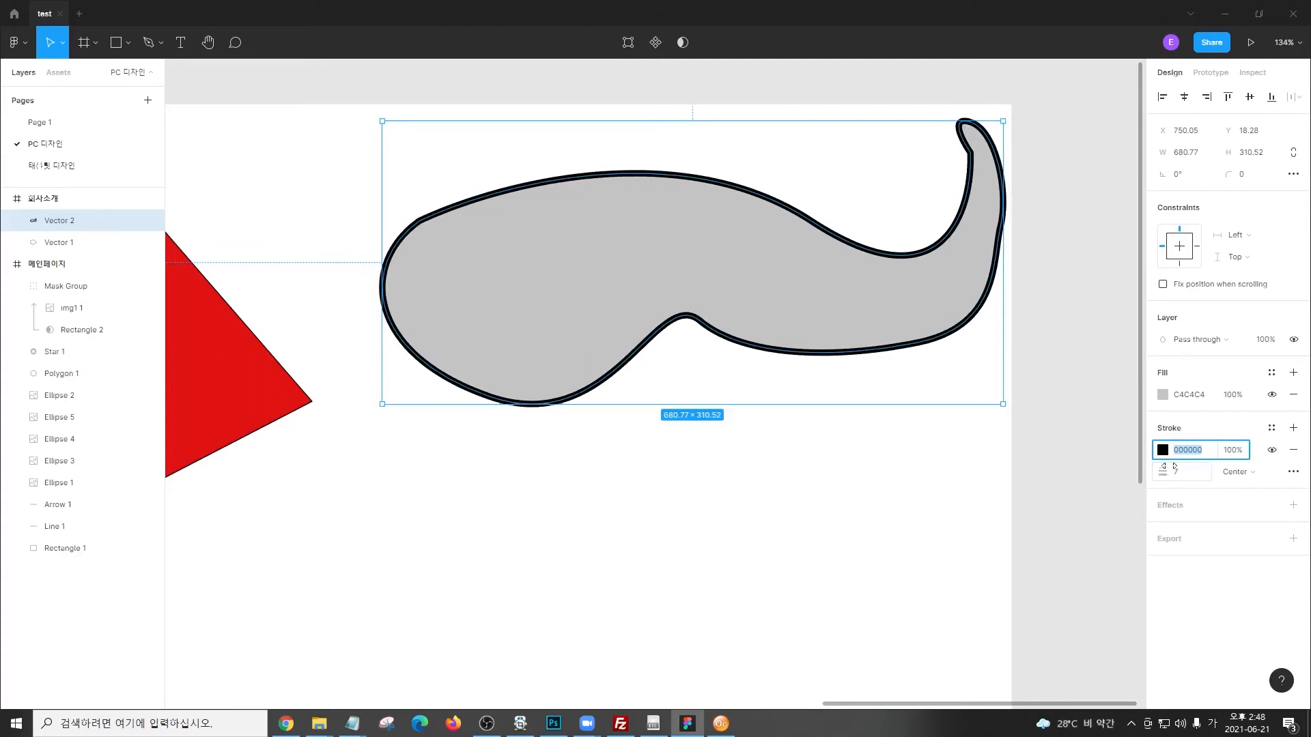
{"action": "left_click", "coordinate": [621, 471]}
Draw a closed rectangle about 148 × 172 with the Pen tool, starting at X 654, Y 527, in the empty area below both shapes
{"action": "left_click_drag", "start_coordinate": [453, 530], "coordinate": [981, 342]}
{"action": "key", "text": "ctrl+minus"}
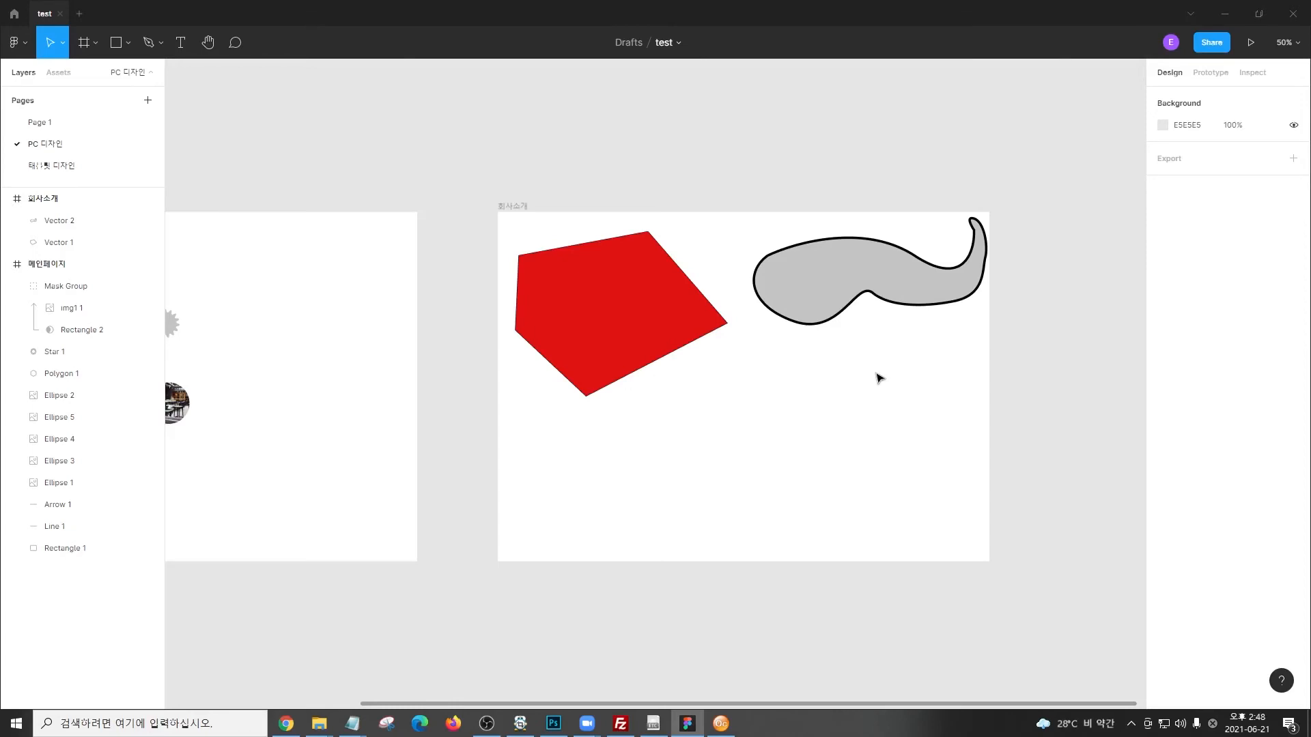
{"action": "left_click", "coordinate": [148, 42]}
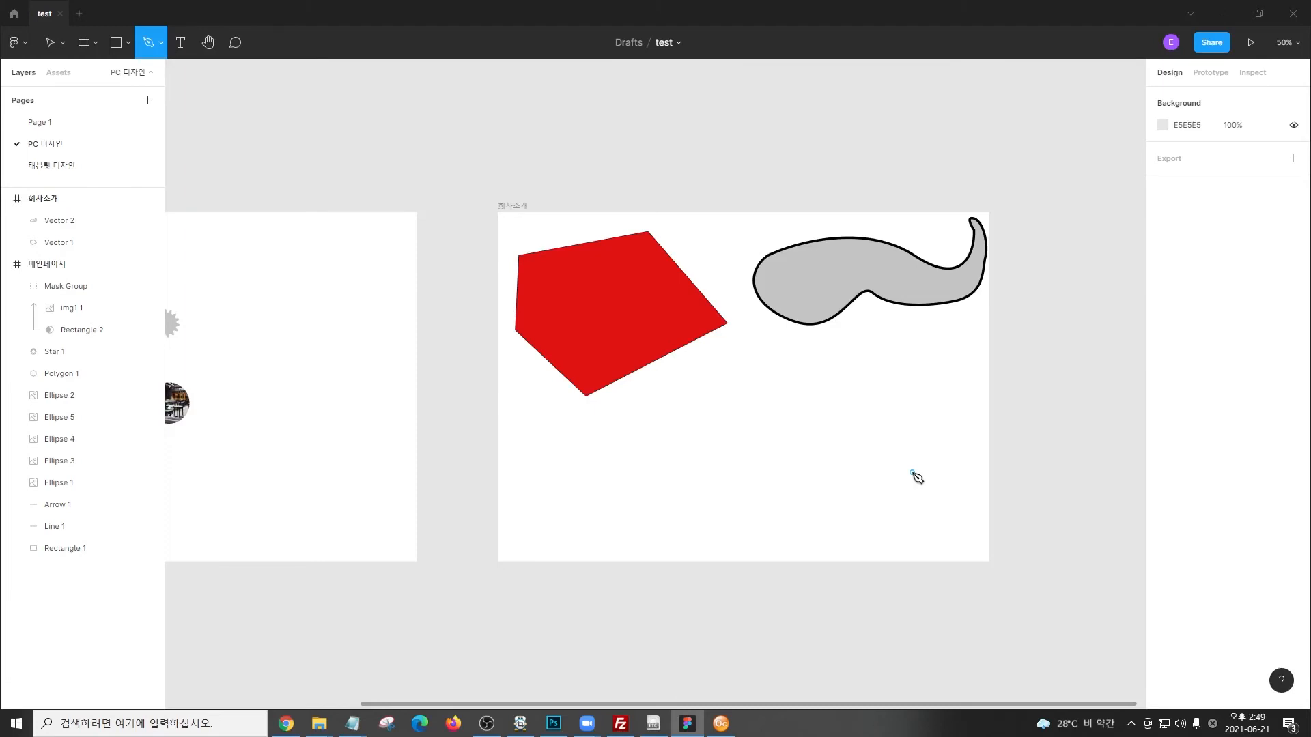
{"action": "left_click", "coordinate": [722, 394]}
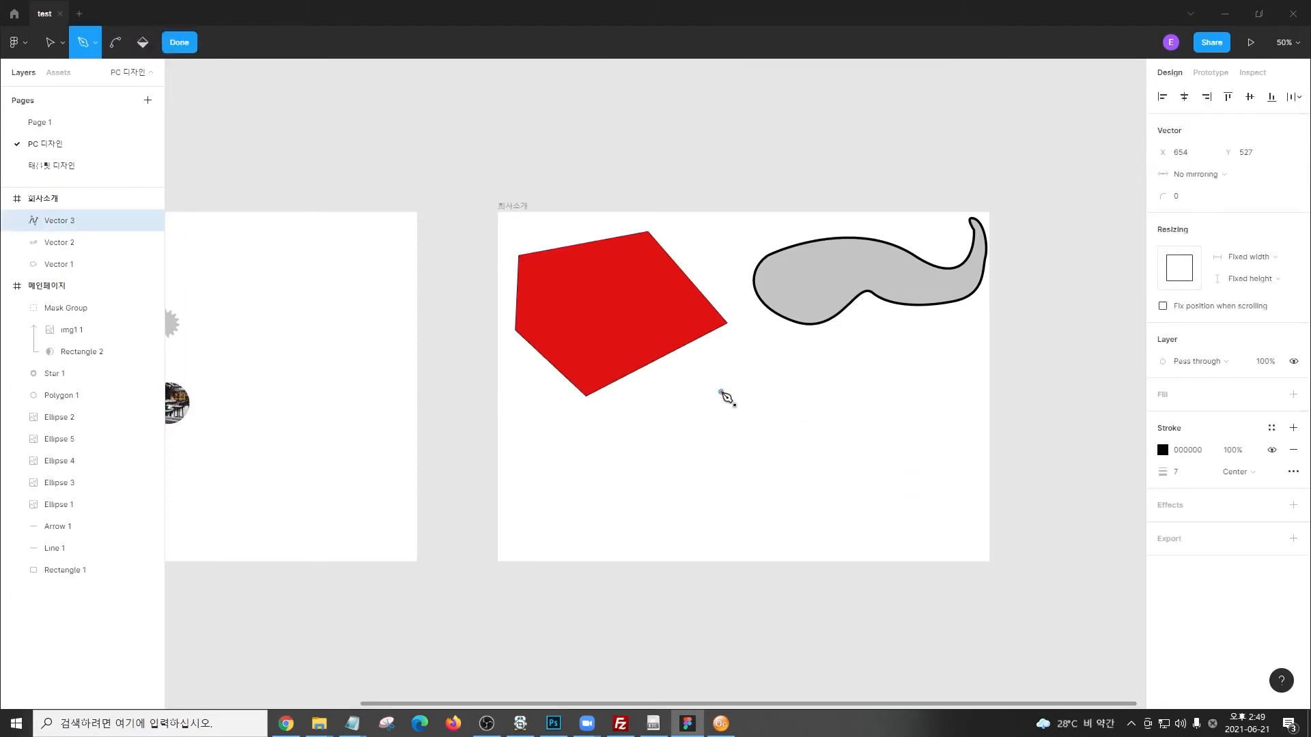
{"action": "left_click", "coordinate": [721, 451]}
{"action": "left_click", "coordinate": [771, 451]}
{"action": "left_click", "coordinate": [772, 392]}
{"action": "left_click", "coordinate": [722, 393]}
Fill the pen-drawn rectangle with red E81E1E using the Paint Bucket, hide its stroke and return to the Pen tool
{"action": "scroll", "coordinate": [765, 416], "scroll_direction": "up", "scroll_amount": 10}
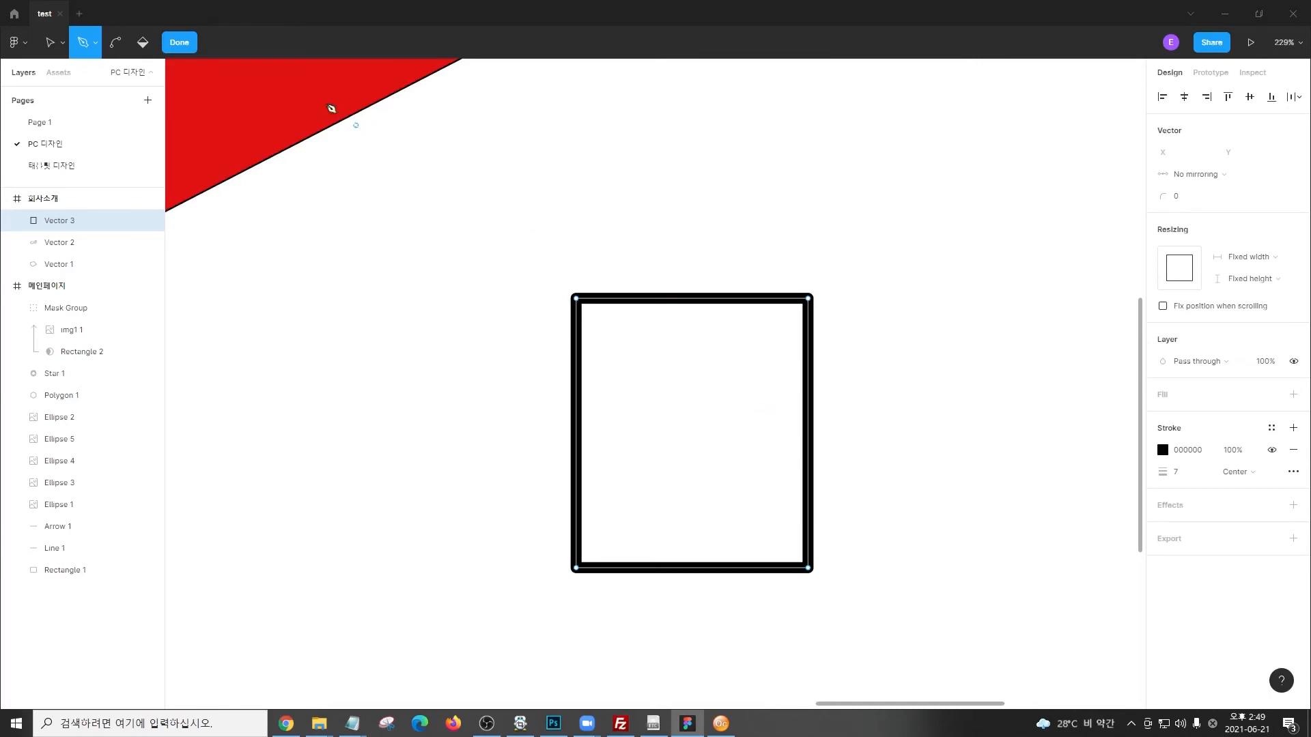
{"action": "left_click", "coordinate": [146, 43]}
{"action": "left_click", "coordinate": [632, 350]}
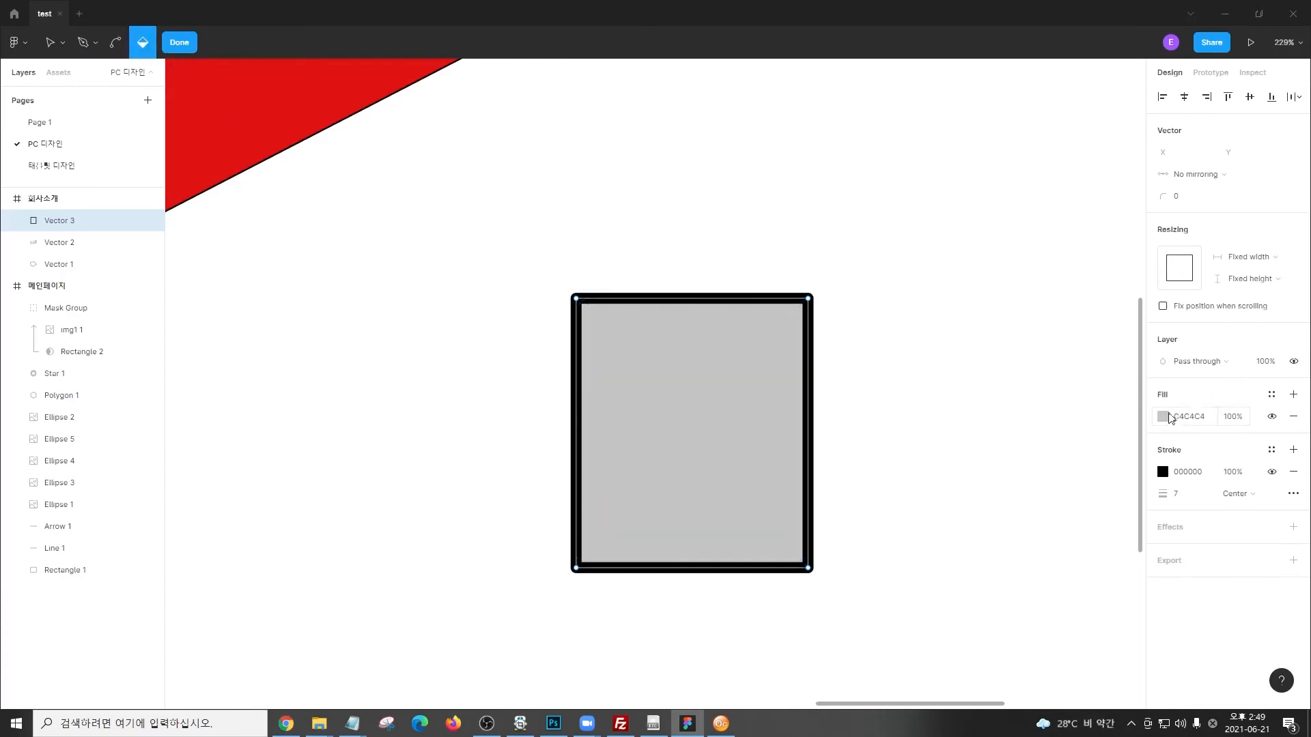
{"action": "left_click", "coordinate": [1163, 417]}
{"action": "left_click", "coordinate": [1125, 384]}
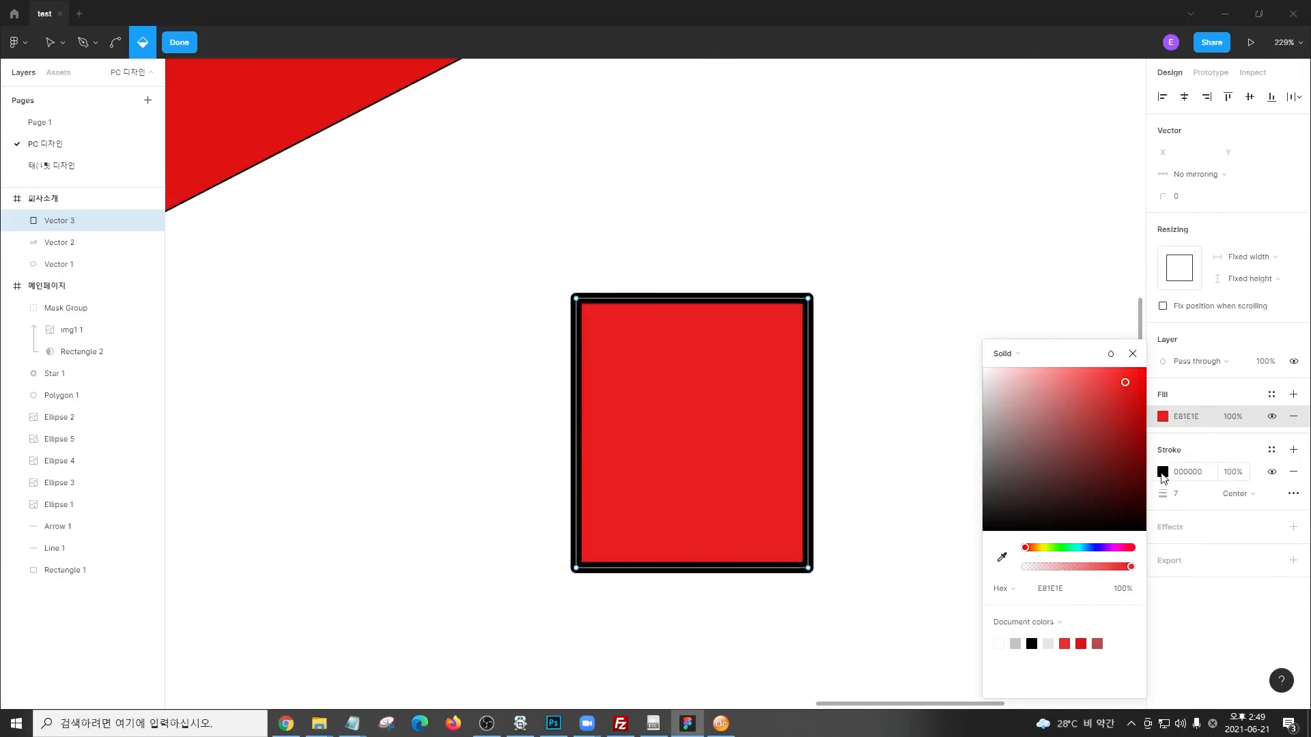
{"action": "left_click", "coordinate": [1162, 473]}
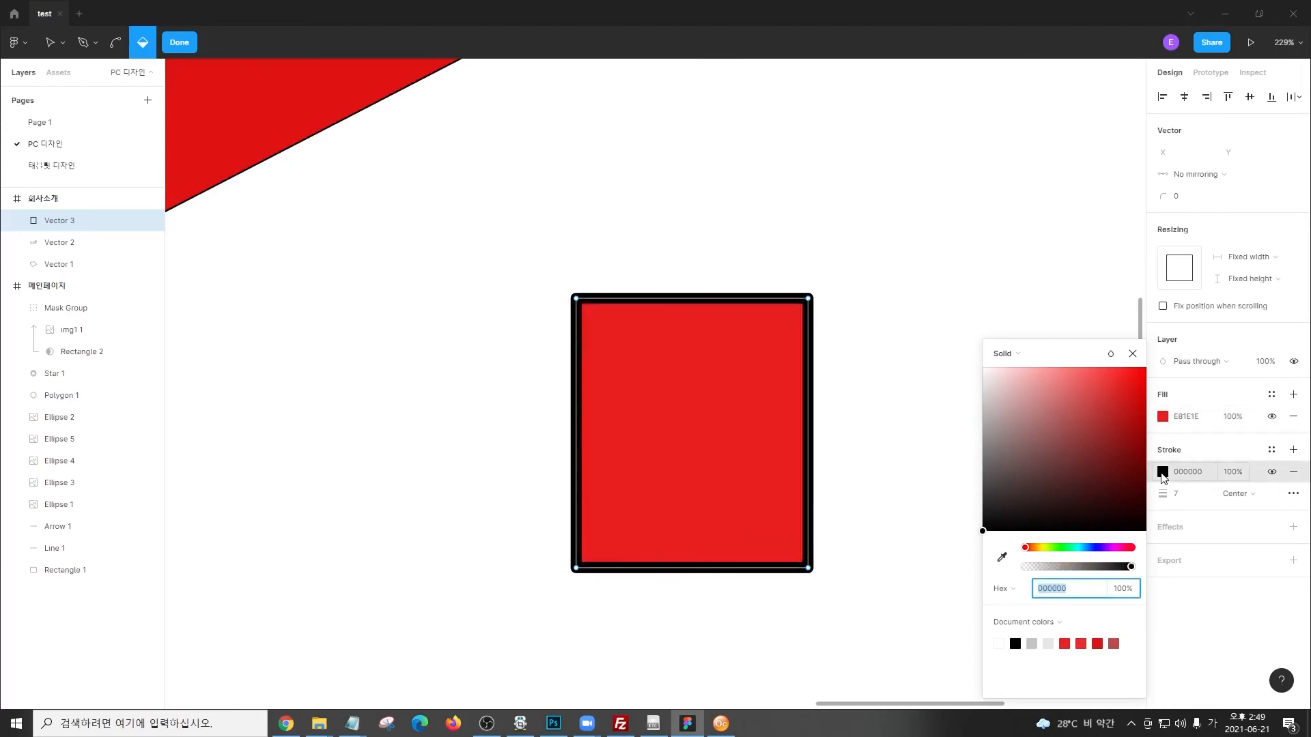
{"action": "left_click", "coordinate": [1272, 473]}
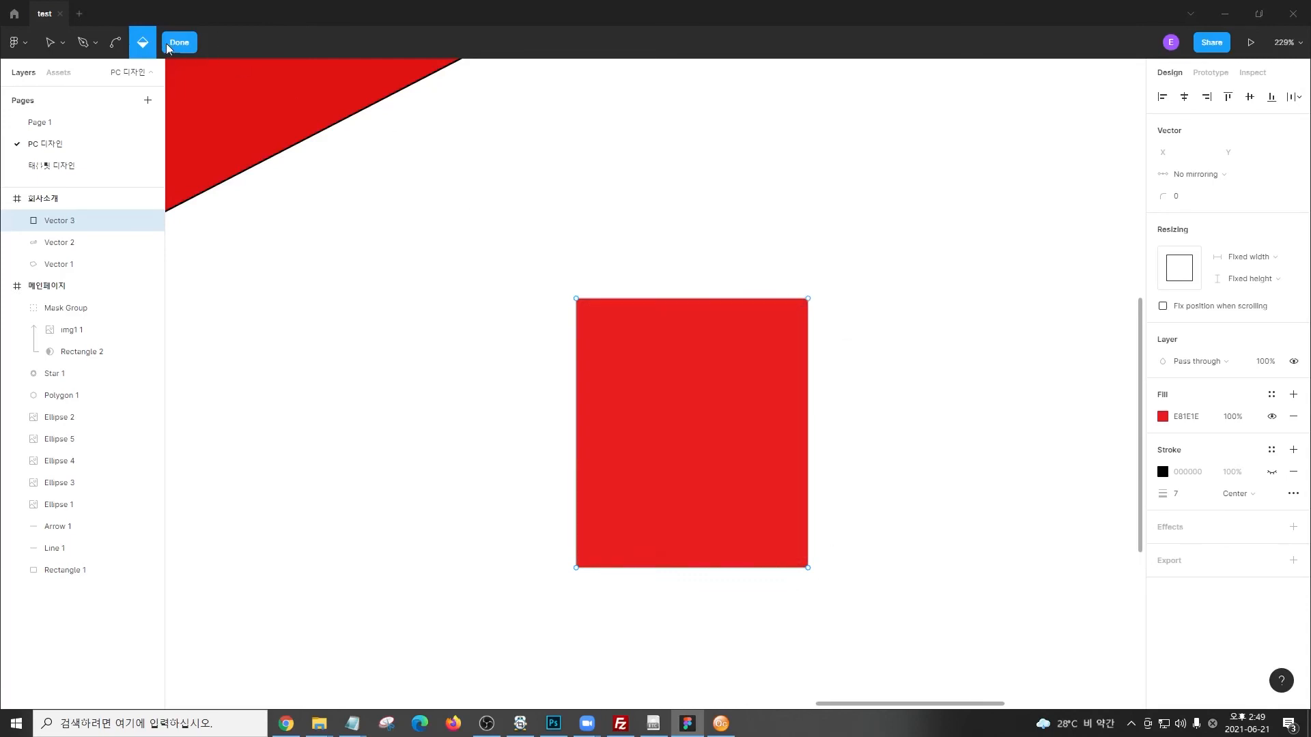
{"action": "left_click", "coordinate": [85, 40]}
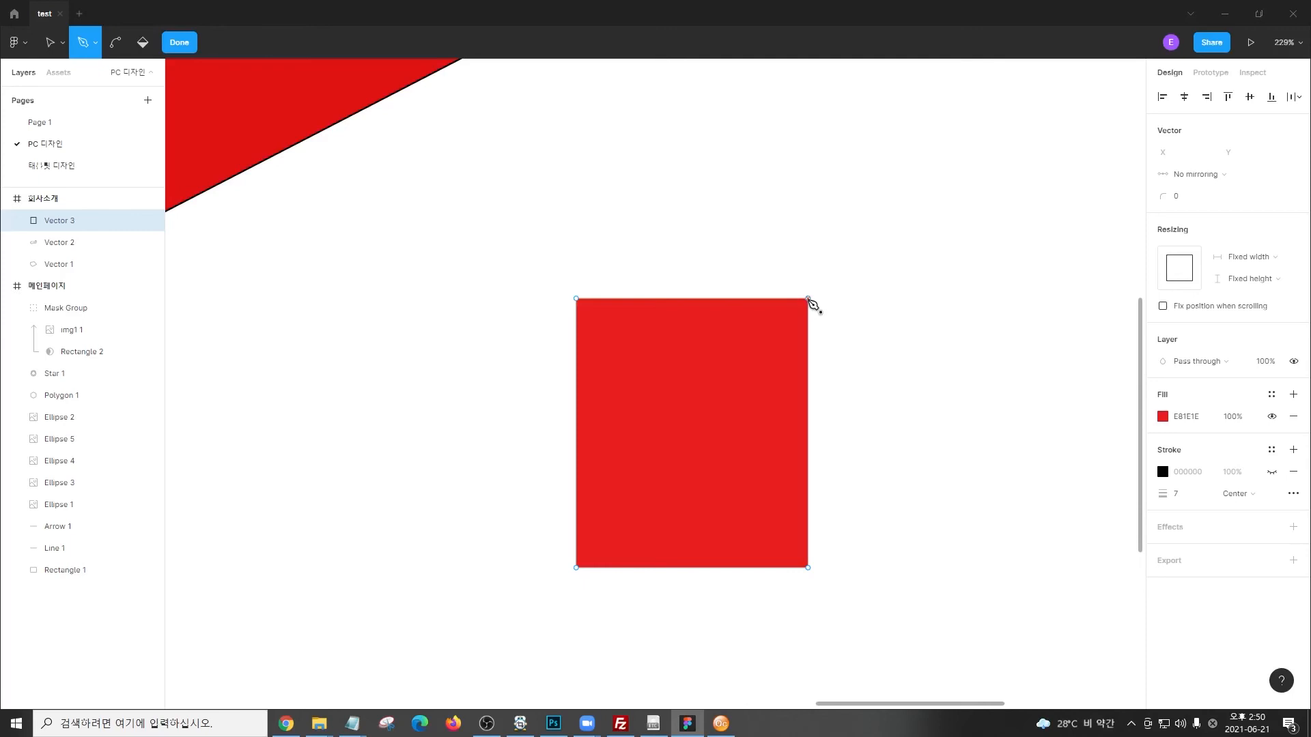
Sketch the point order for a slanted side face beside the red rectangle with the screen annotation pen, and discard the annotation
{"action": "key", "text": "ctrl"}
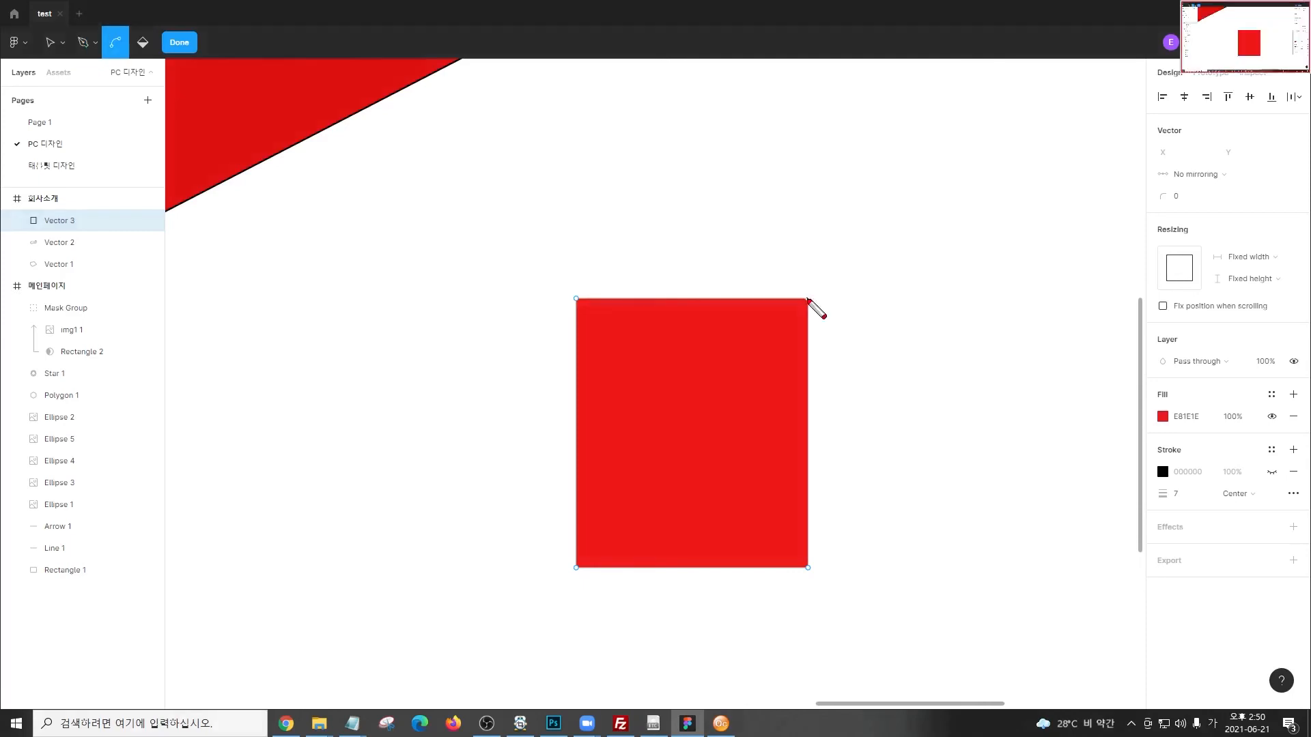
{"action": "key", "text": "F12"}
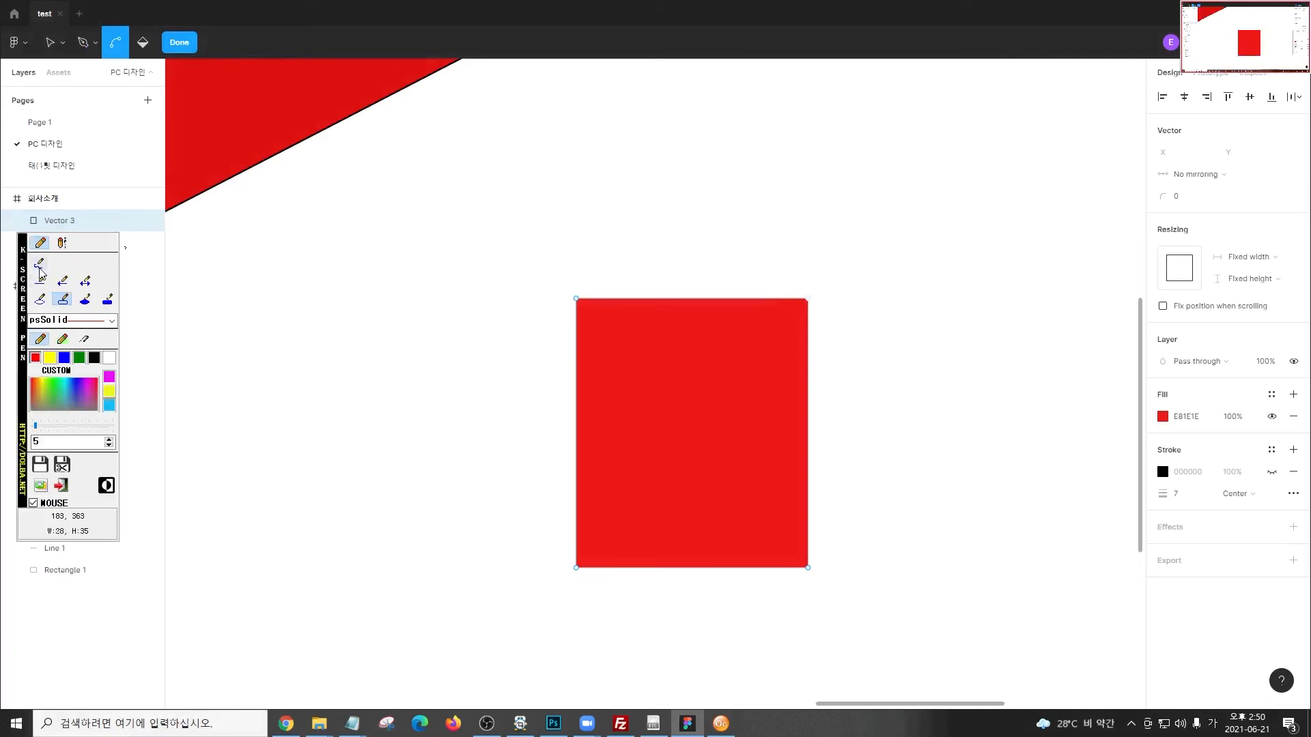
{"action": "mouse_move", "coordinate": [808, 299]}
{"action": "left_mouse_down"}
{"action": "mouse_move", "coordinate": [843, 364]}
{"action": "mouse_move", "coordinate": [850, 513]}
{"action": "mouse_move", "coordinate": [803, 558]}
{"action": "left_mouse_up"}
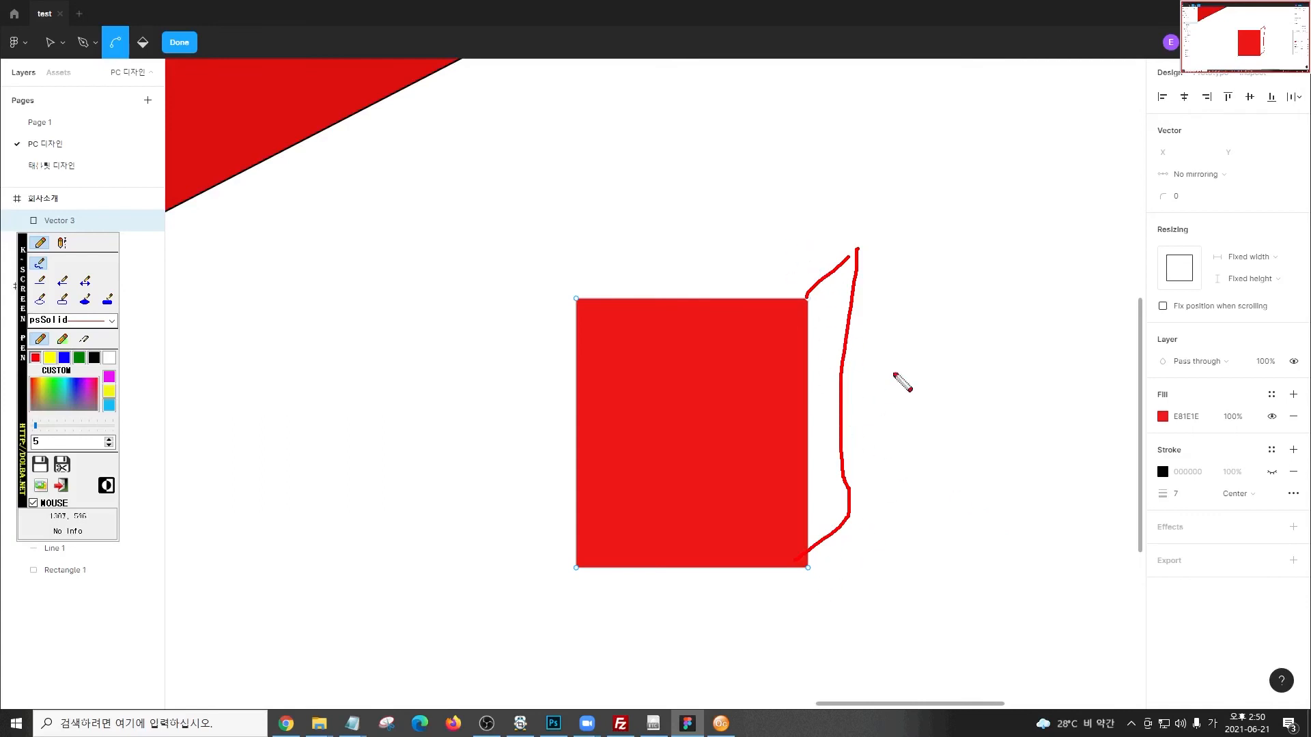
{"action": "key", "text": "ctrl+z"}
{"action": "key", "text": "ctrl+z"}
{"action": "key", "text": "ctrl+z"}
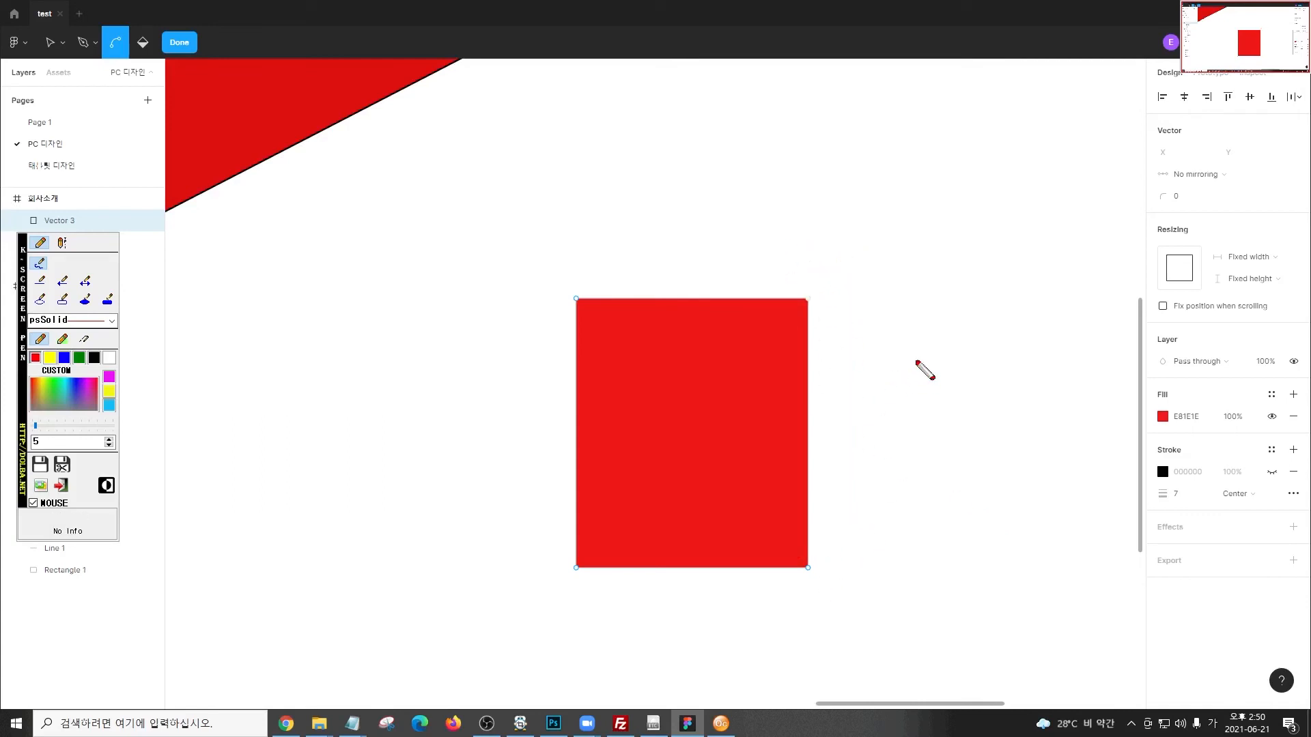
{"action": "mouse_move", "coordinate": [824, 298]}
{"action": "left_mouse_down"}
{"action": "mouse_move", "coordinate": [878, 275]}
{"action": "mouse_move", "coordinate": [883, 515]}
{"action": "mouse_move", "coordinate": [841, 562]}
{"action": "mouse_move", "coordinate": [823, 299]}
{"action": "left_mouse_up"}
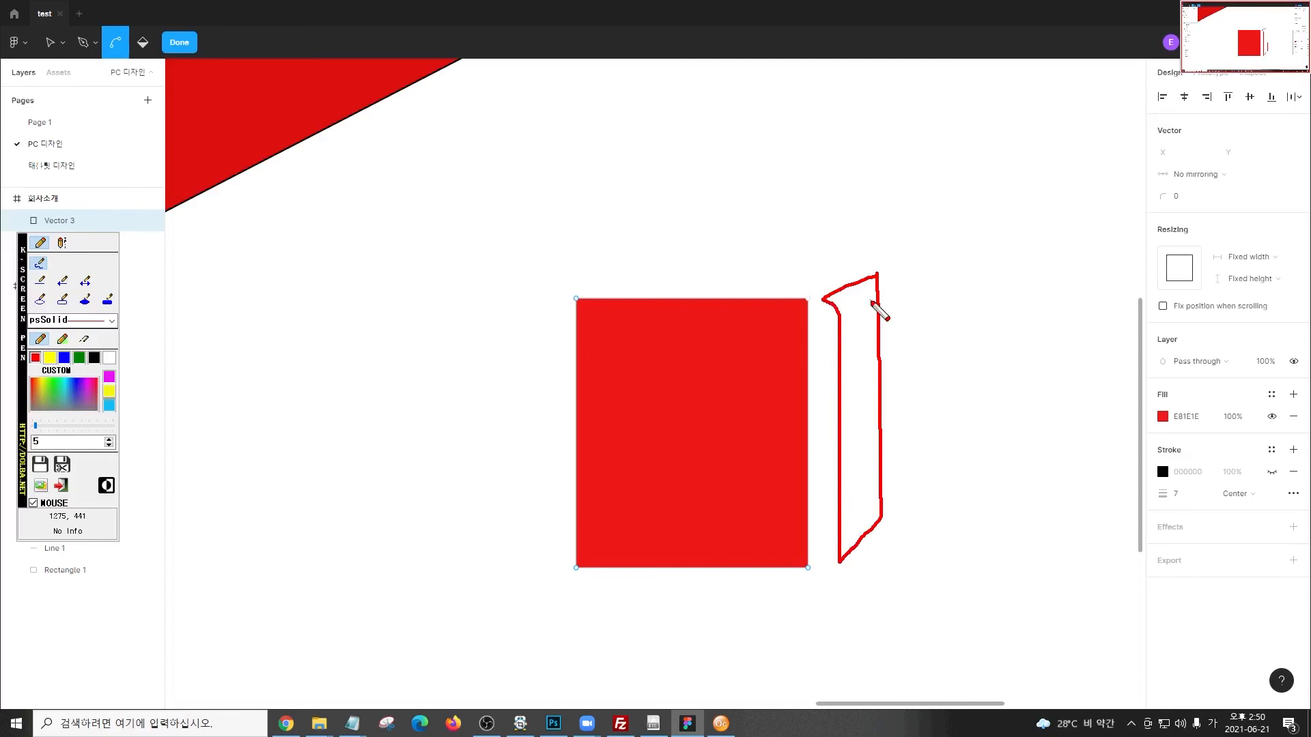
{"action": "left_click_drag", "start_coordinate": [858, 323], "coordinate": [886, 322]}
{"action": "left_click_drag", "start_coordinate": [805, 289], "coordinate": [804, 300]}
{"action": "left_click_drag", "start_coordinate": [845, 258], "coordinate": [856, 269]}
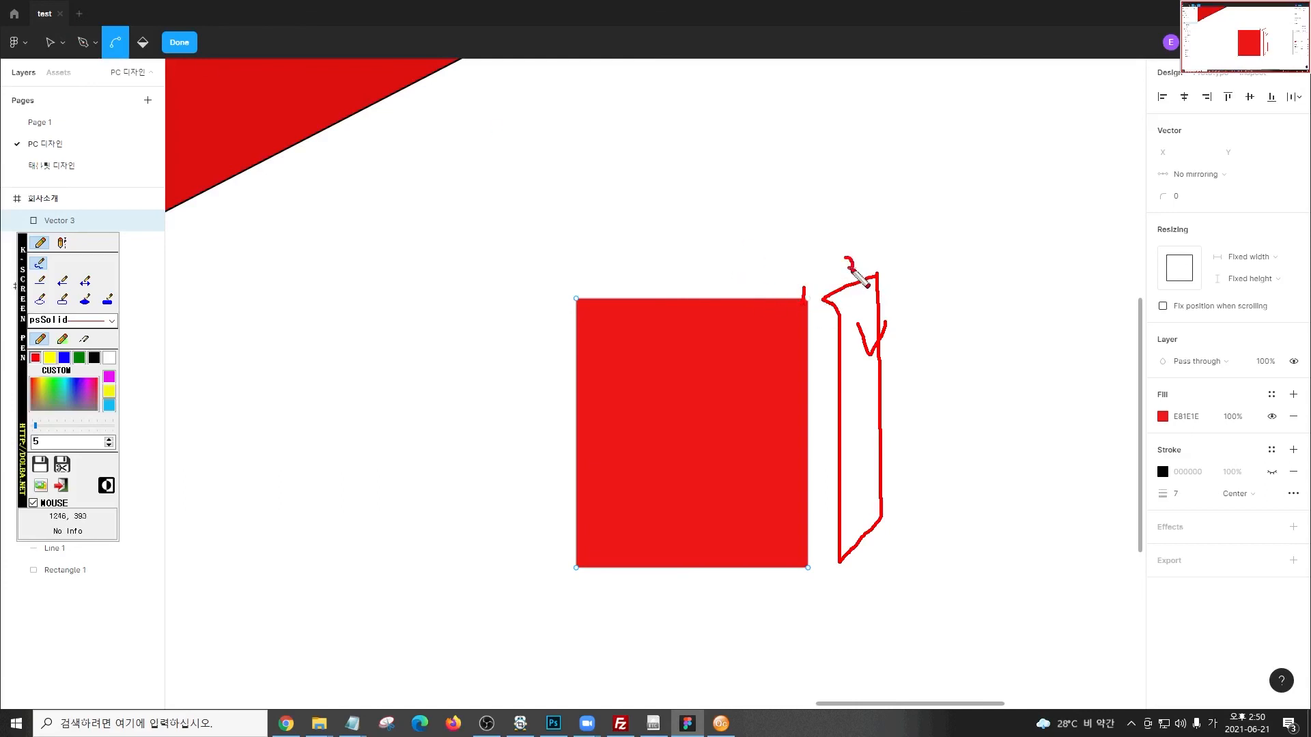
{"action": "mouse_move", "coordinate": [874, 514]}
{"action": "left_mouse_down"}
{"action": "mouse_move", "coordinate": [802, 564]}
{"action": "mouse_move", "coordinate": [833, 594]}
{"action": "mouse_move", "coordinate": [805, 583]}
{"action": "mouse_move", "coordinate": [764, 617]}
{"action": "left_mouse_up"}
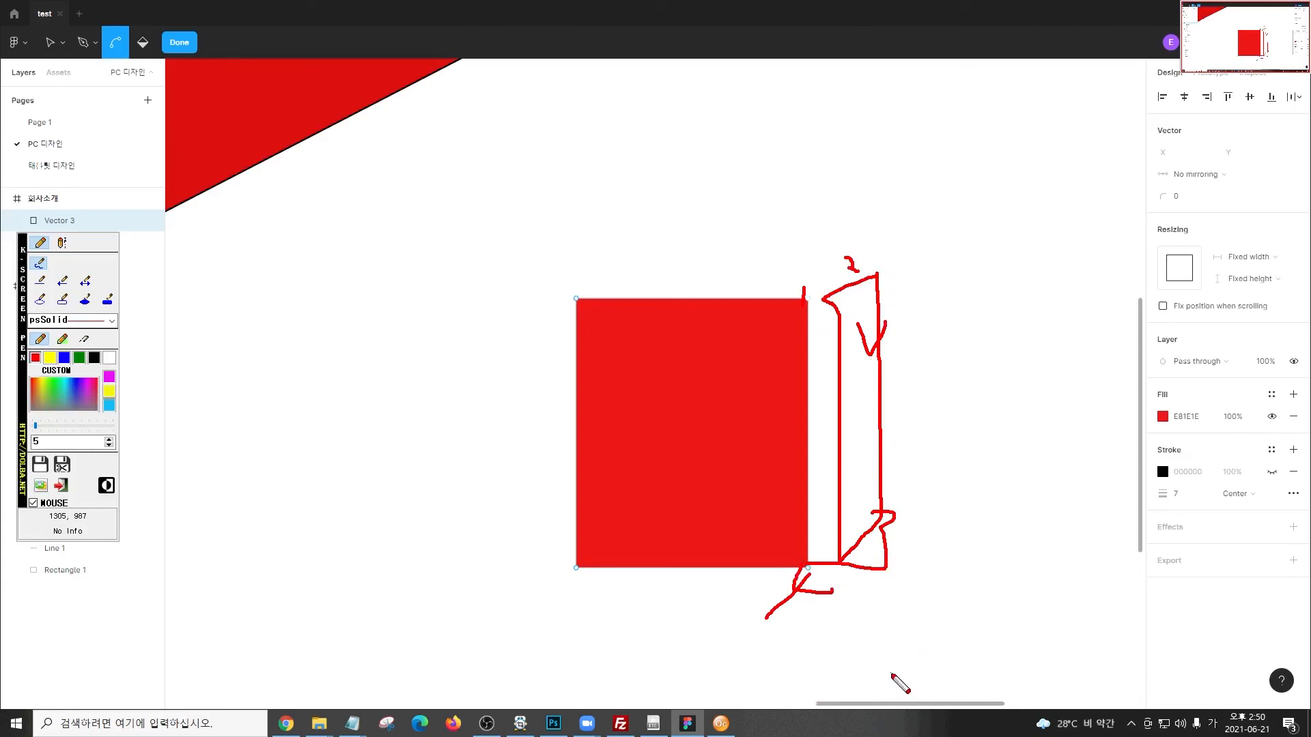
{"action": "key", "text": "Escape"}
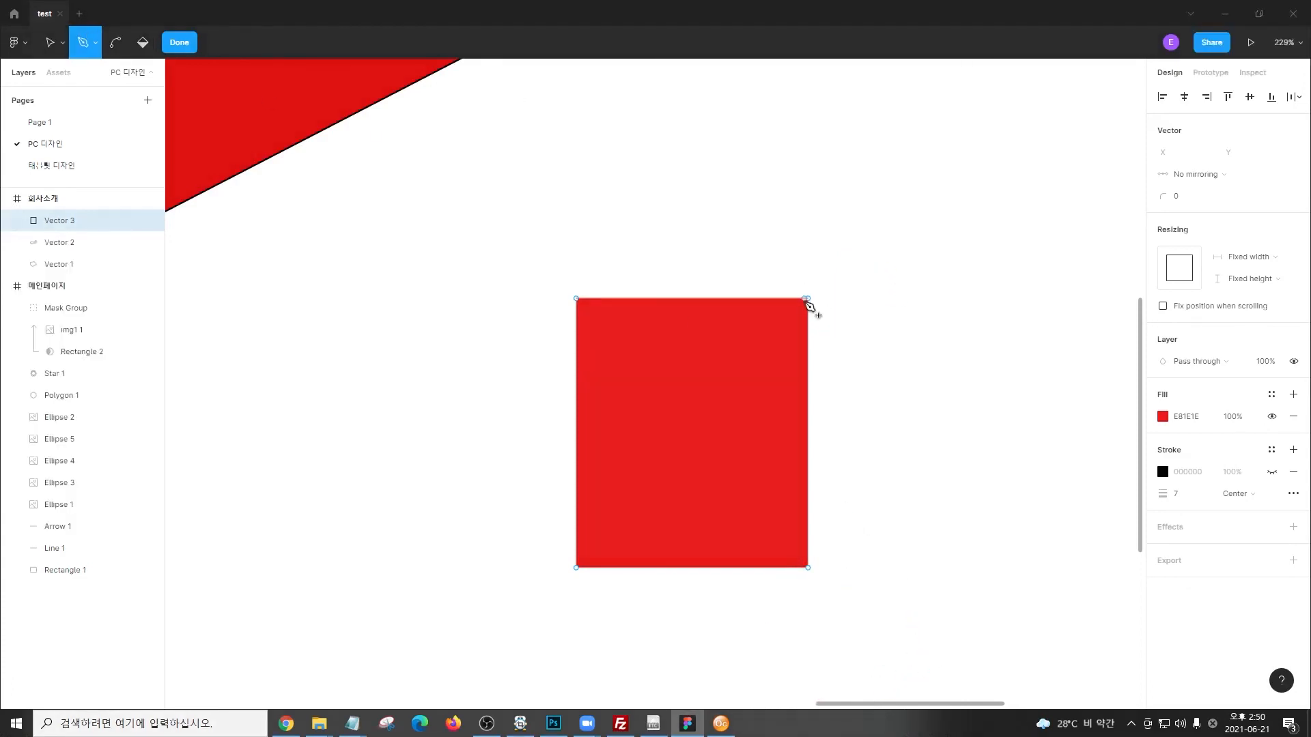
Draw a slanted side face with the Pen tool from the rectangle's upper right corner around to its lower right corner
{"action": "left_click", "coordinate": [808, 299]}
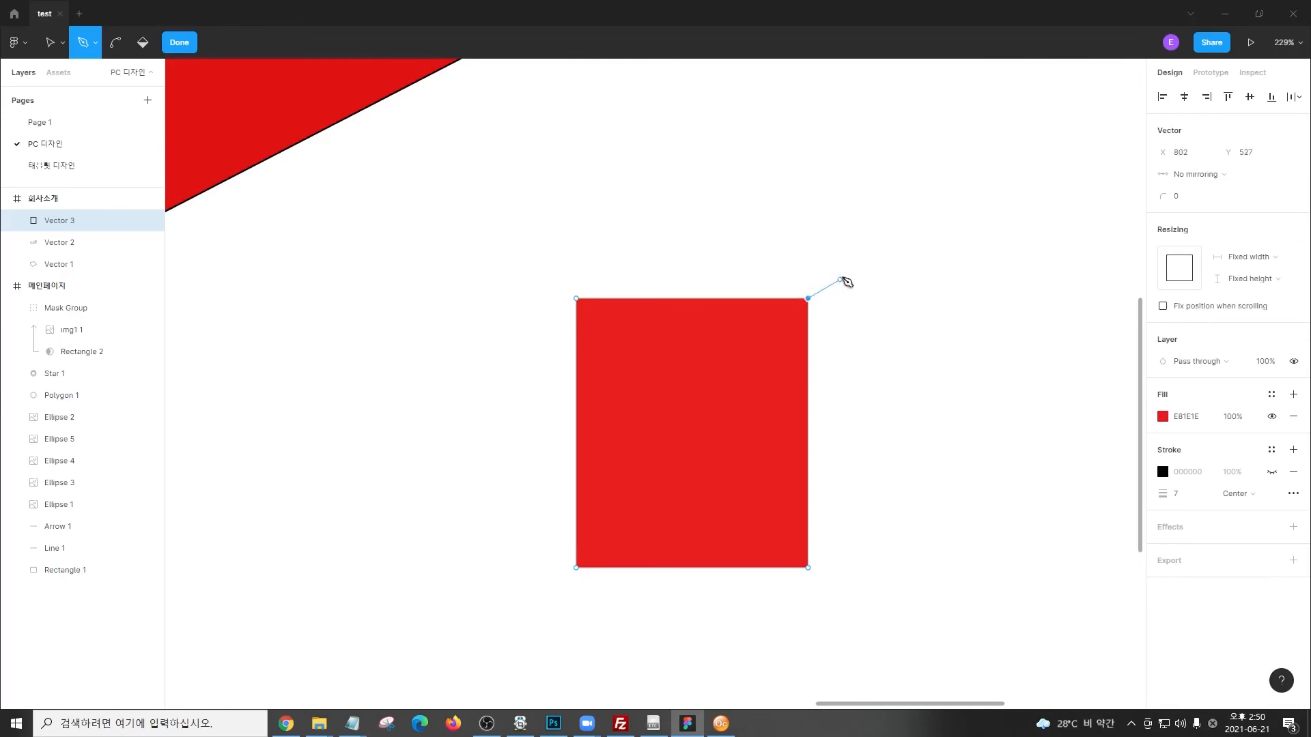
{"action": "left_click", "coordinate": [863, 243]}
{"action": "left_click", "coordinate": [884, 523], "text": "shift"}
{"action": "left_click", "coordinate": [810, 569]}
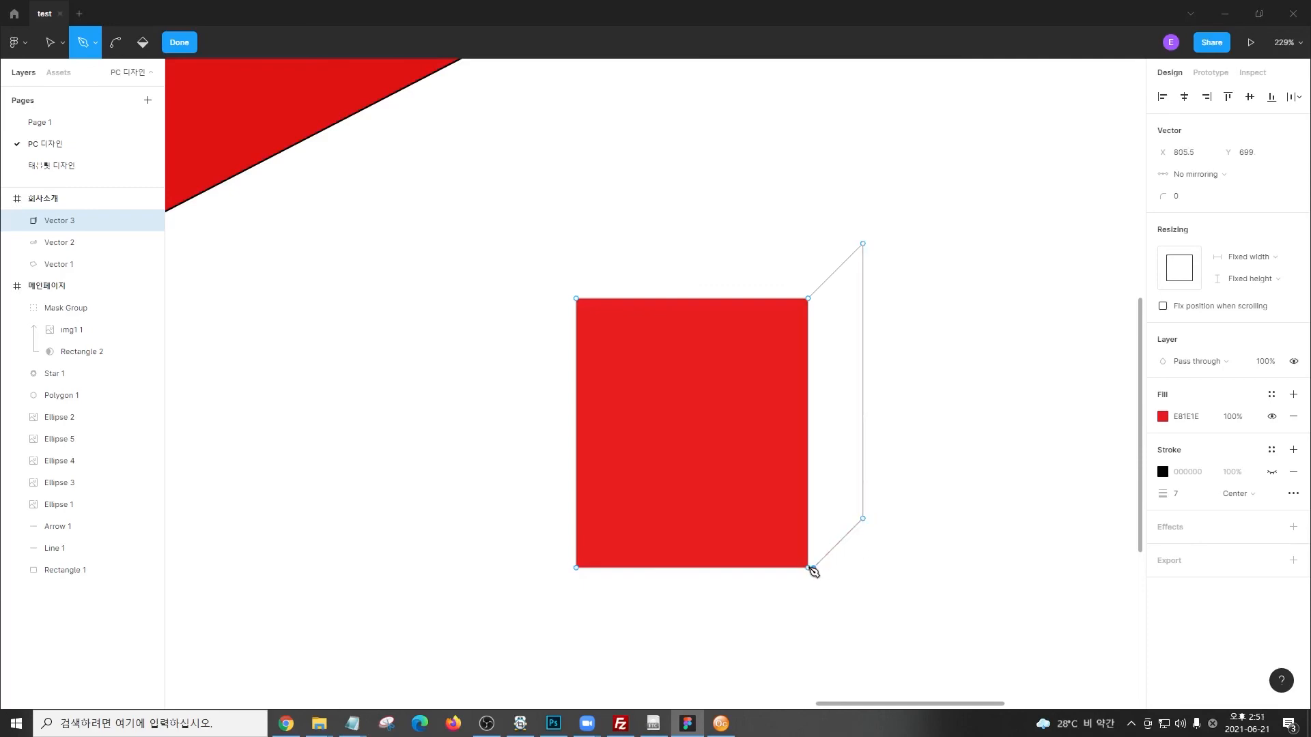
Fill the slanted side face of the red rectangle using the Paint Bucket
{"action": "key", "text": "ctrl"}
{"action": "left_click", "coordinate": [143, 42]}
{"action": "left_click", "coordinate": [825, 366]}
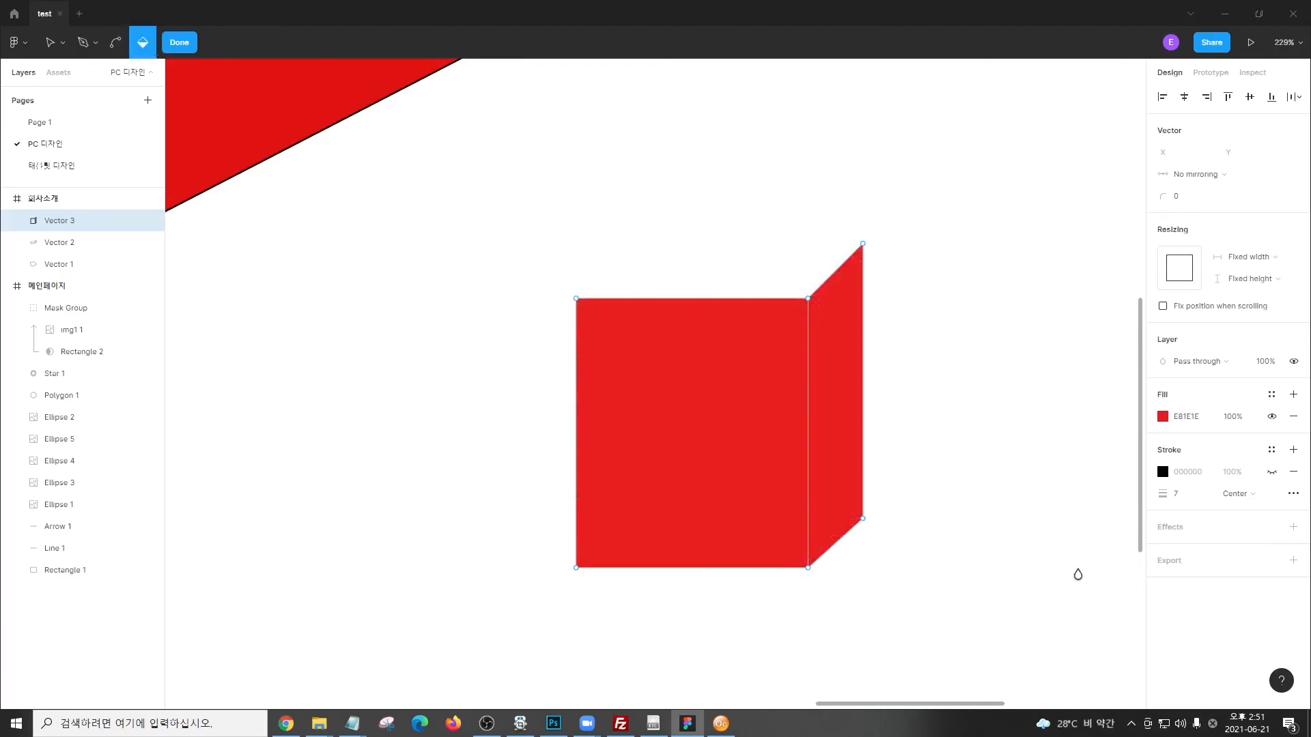
{"action": "key", "text": "ctrl+z"}
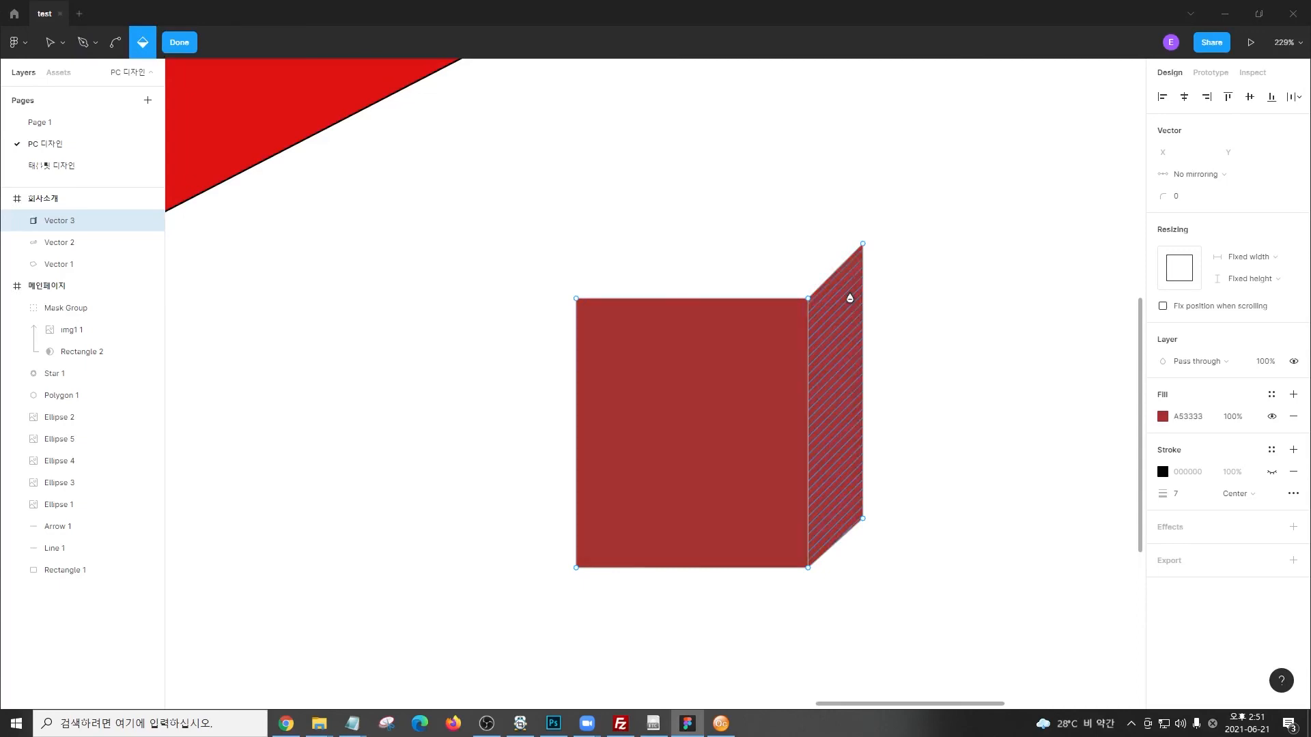
Toggle the slanted side face's fill off and back on with the Paint Bucket
{"action": "left_click", "coordinate": [850, 299]}
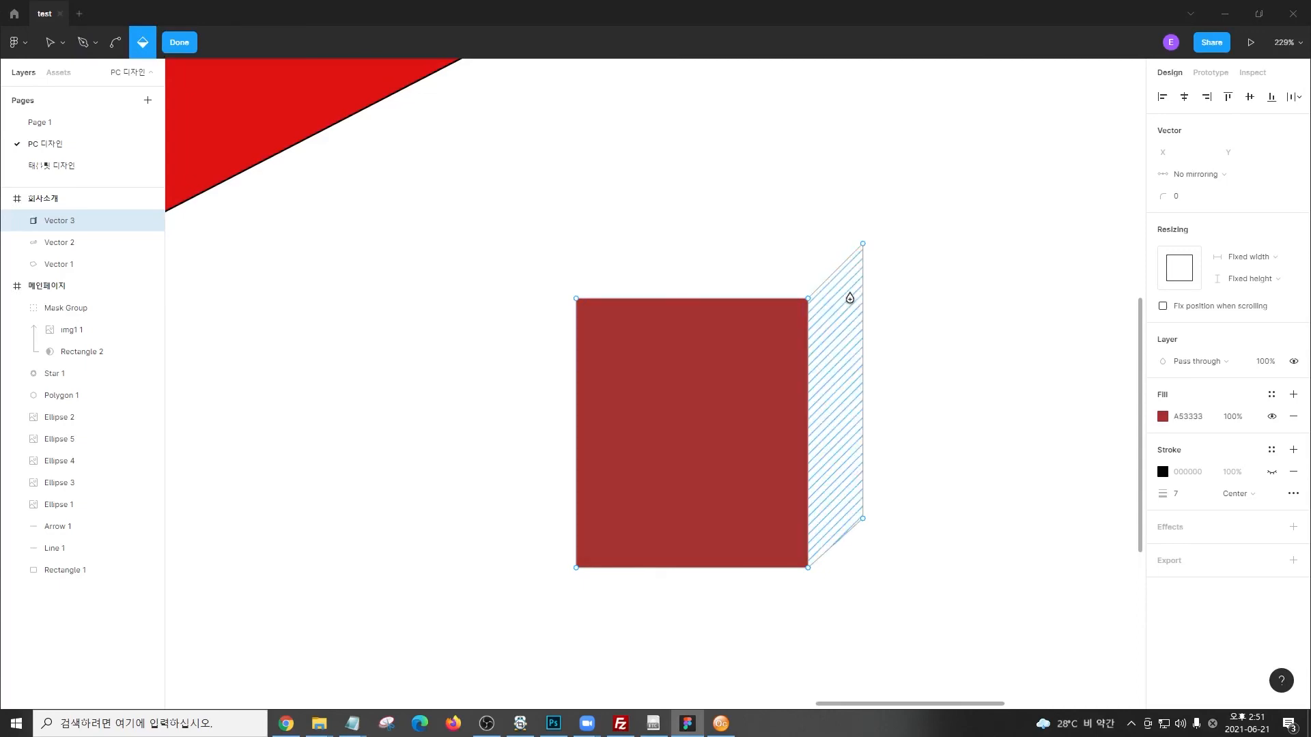
{"action": "left_click", "coordinate": [850, 298]}
{"action": "left_click", "coordinate": [831, 355]}
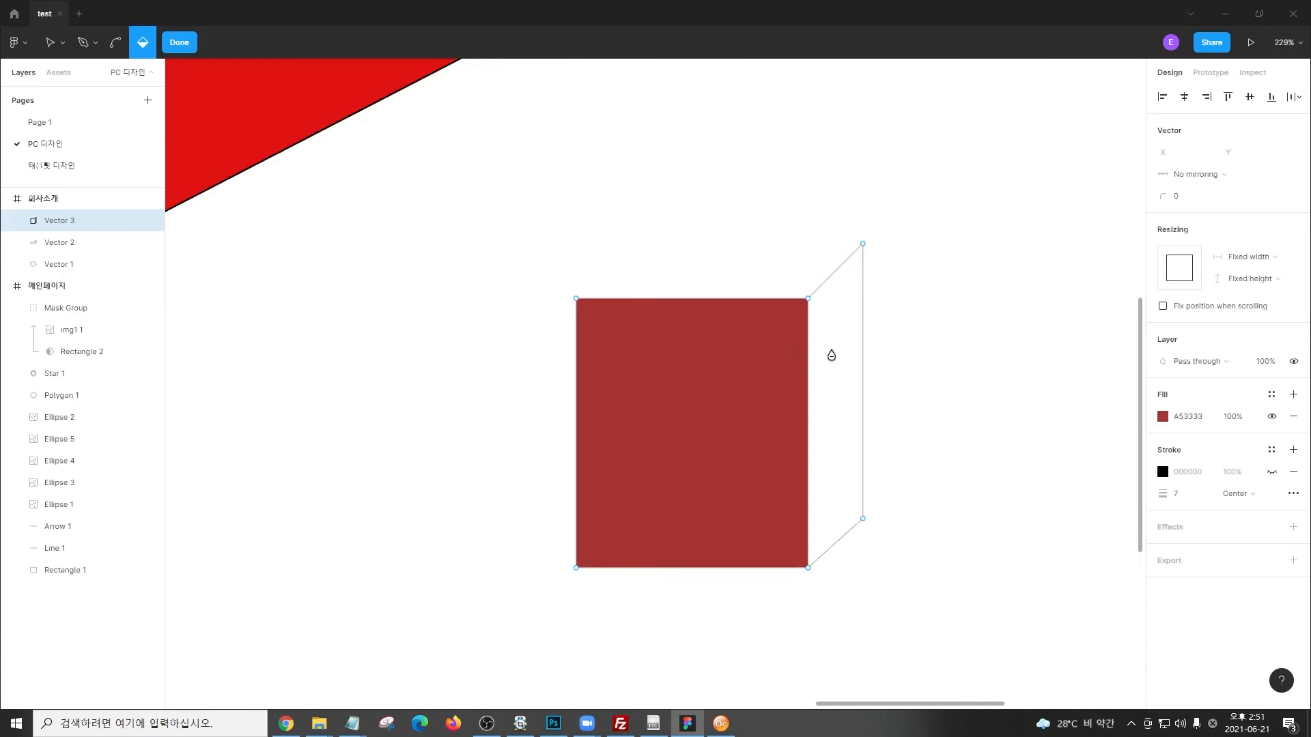
{"action": "left_click", "coordinate": [831, 356]}
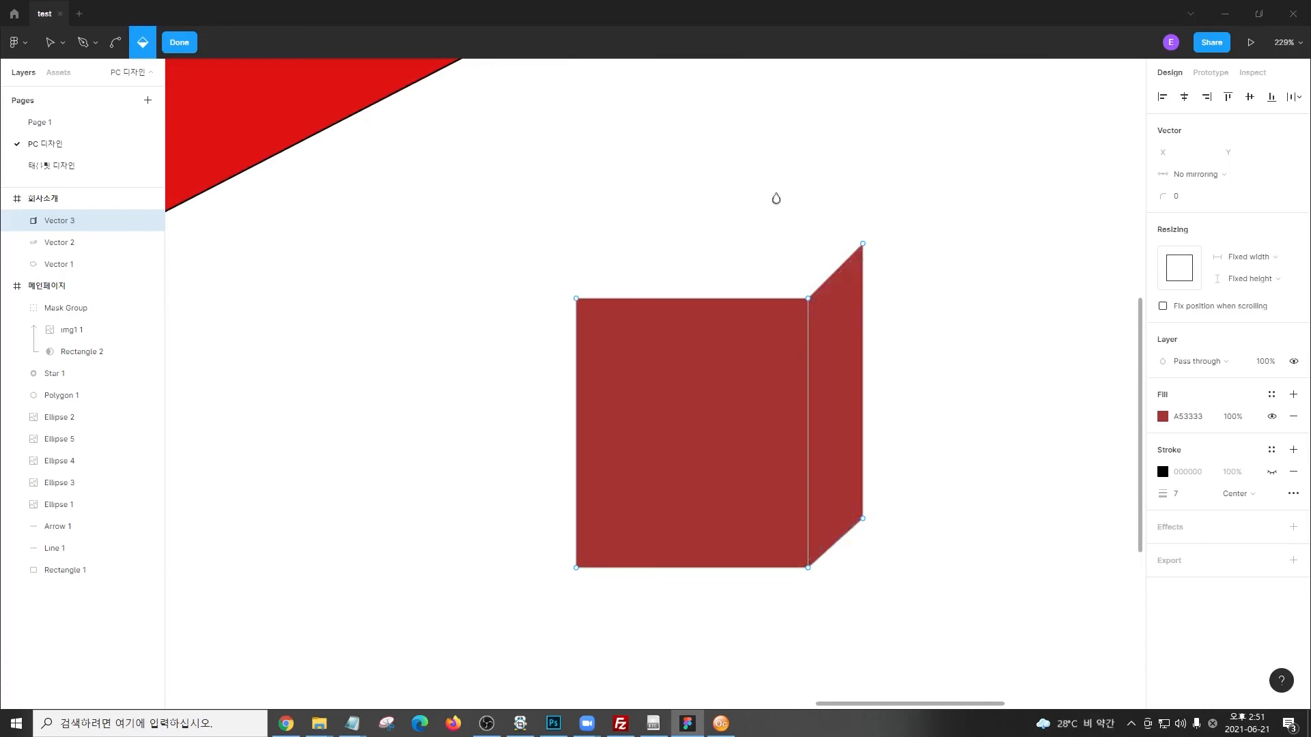
Draw the box's slanted top face with the Pen tool, ending at the front face's upper left corner, and finish vector editing
{"action": "left_click", "coordinate": [95, 45]}
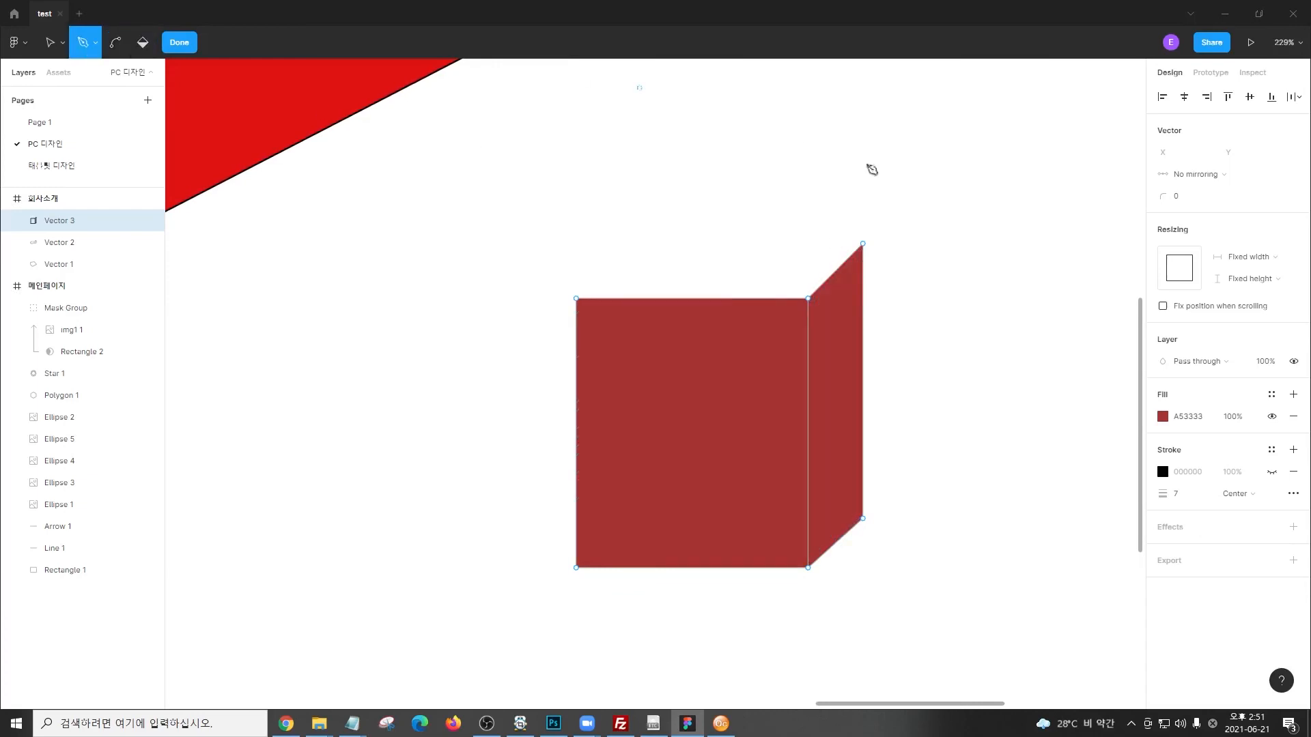
{"action": "left_click", "coordinate": [863, 243]}
{"action": "left_click", "coordinate": [637, 244]}
{"action": "left_click", "coordinate": [577, 299]}
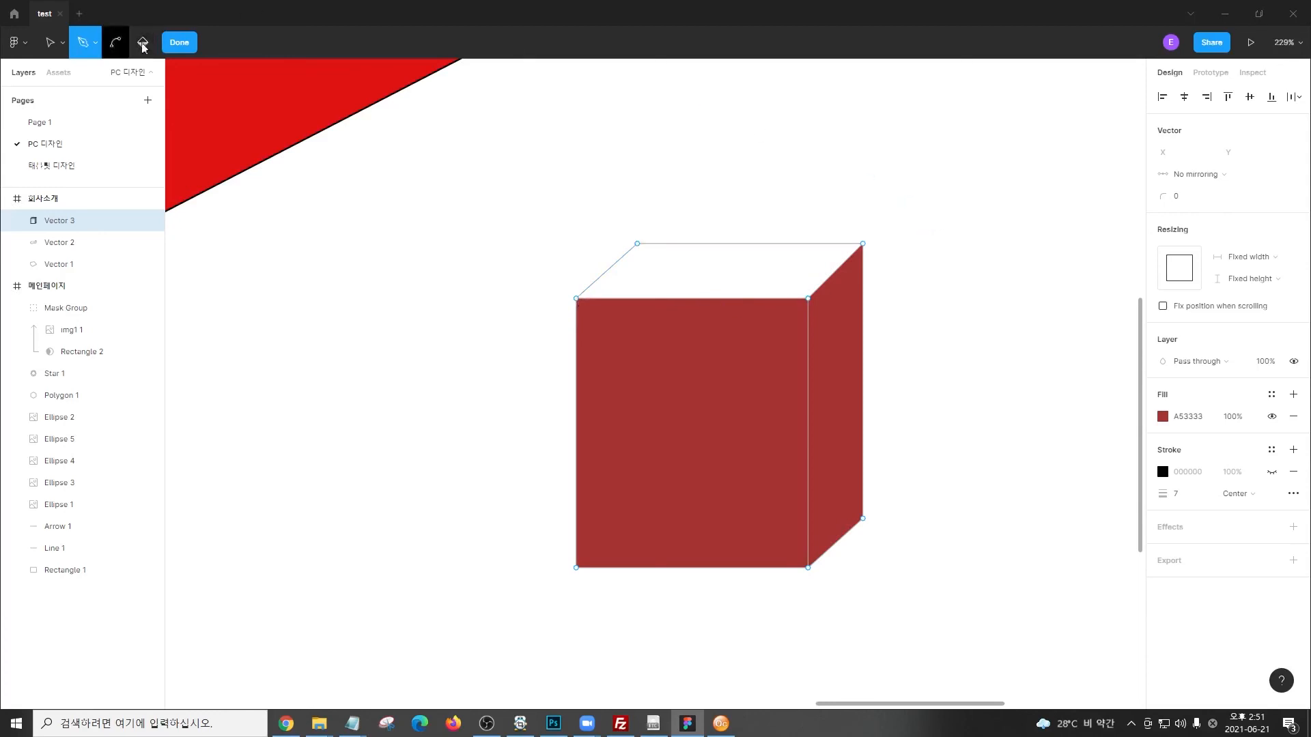
{"action": "left_click", "coordinate": [179, 43]}
{"action": "left_click", "coordinate": [795, 202]}
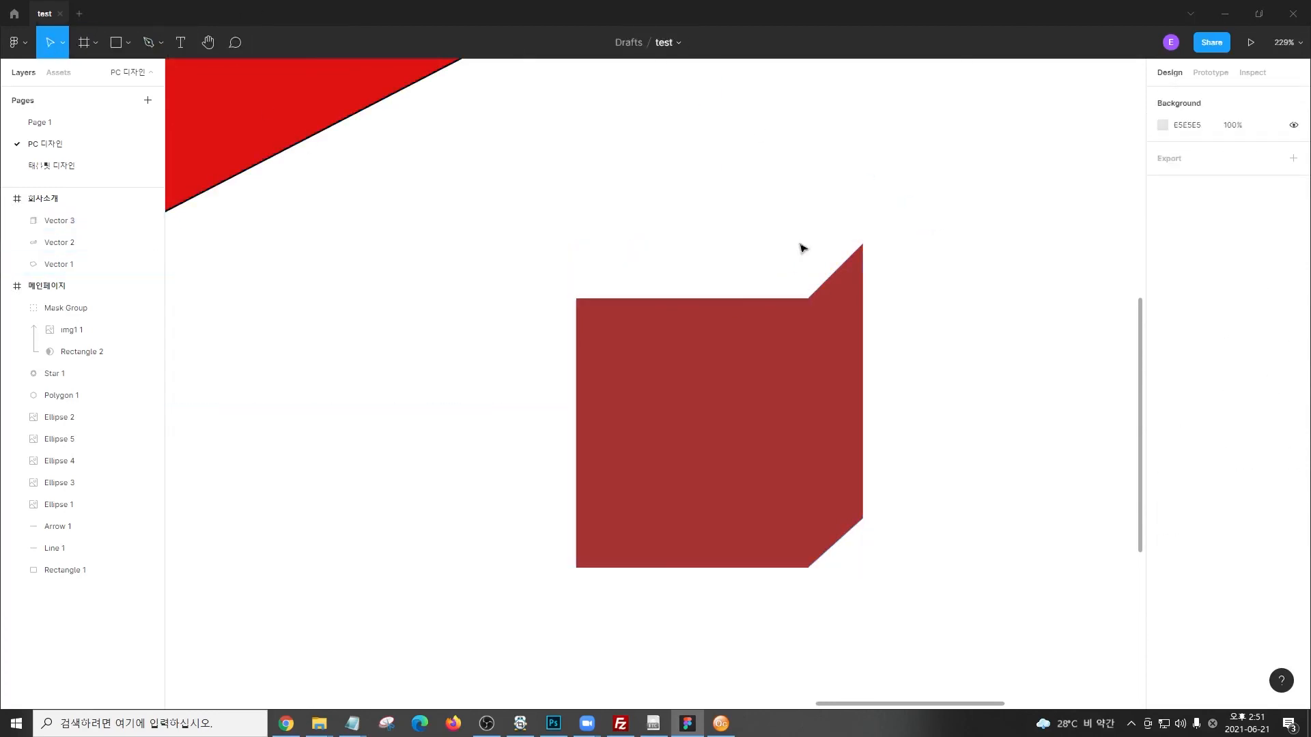
Reopen the box vector for editing and fill its top face using the Paint Bucket
{"action": "left_click", "coordinate": [745, 342]}
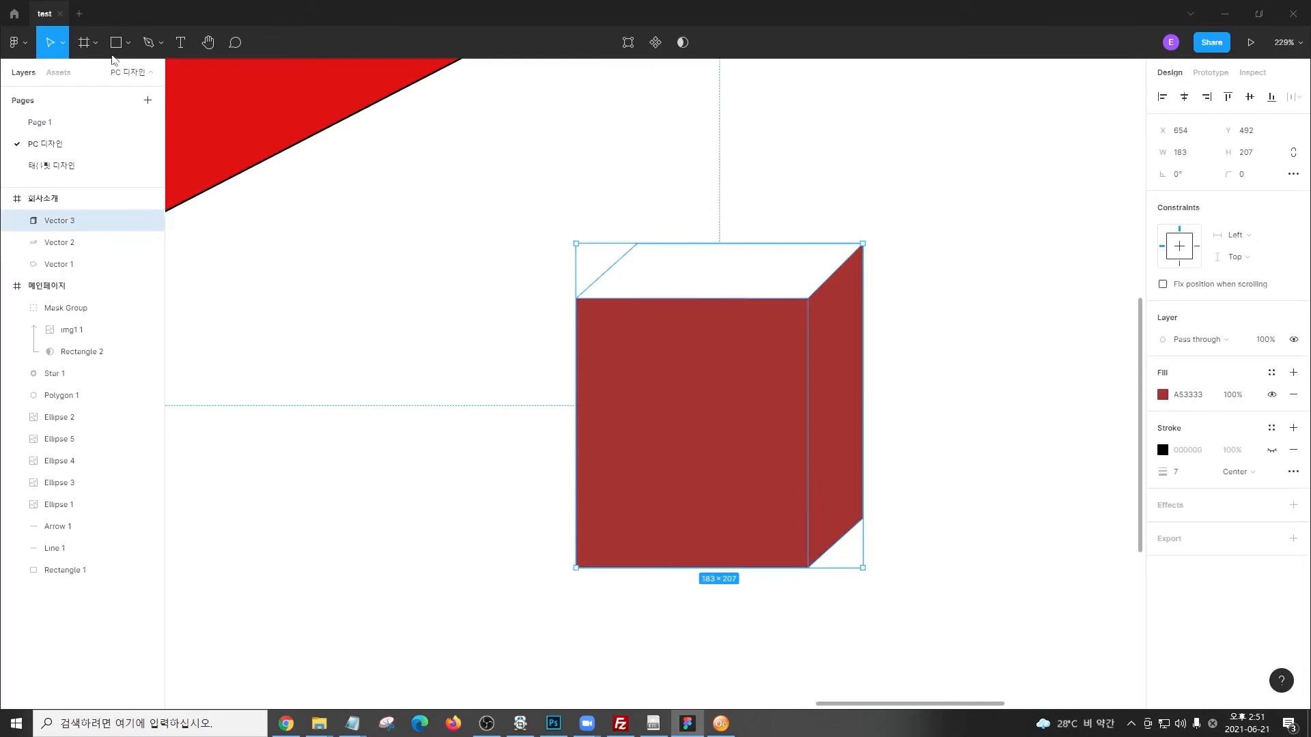
{"action": "left_click", "coordinate": [162, 46]}
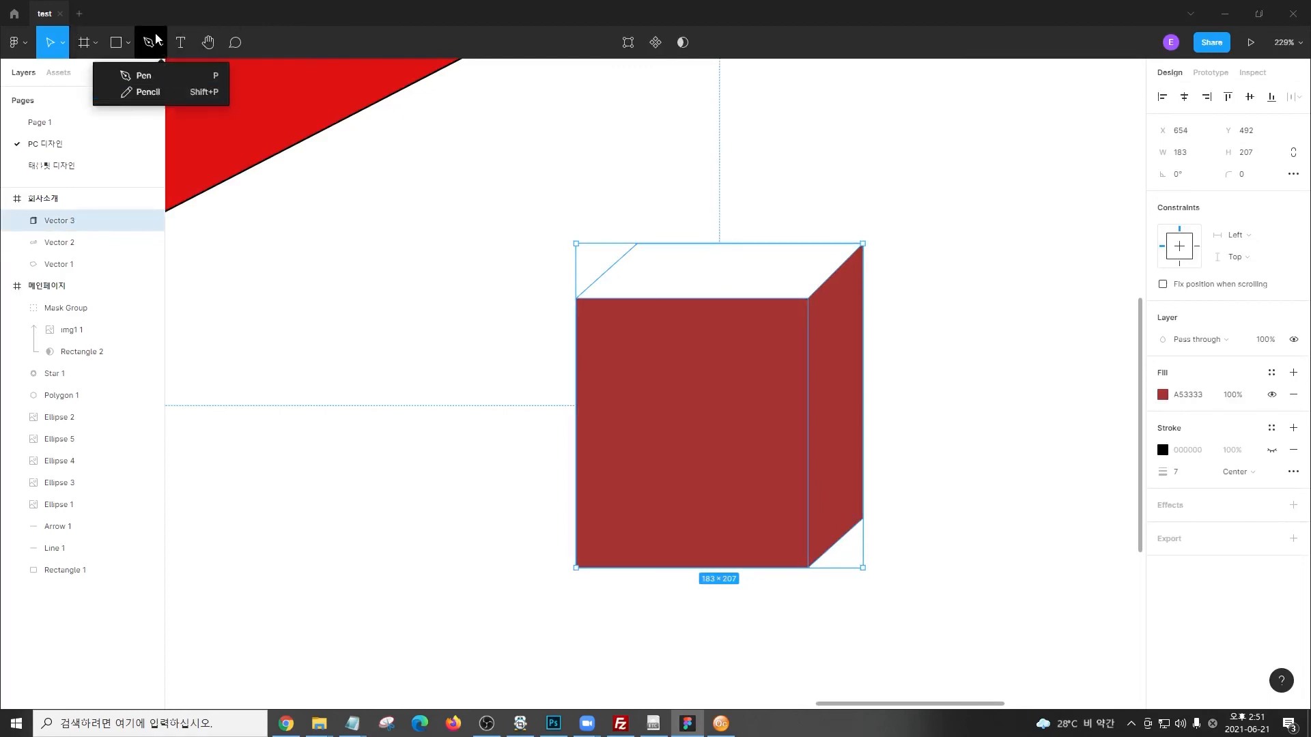
{"action": "left_click", "coordinate": [157, 39]}
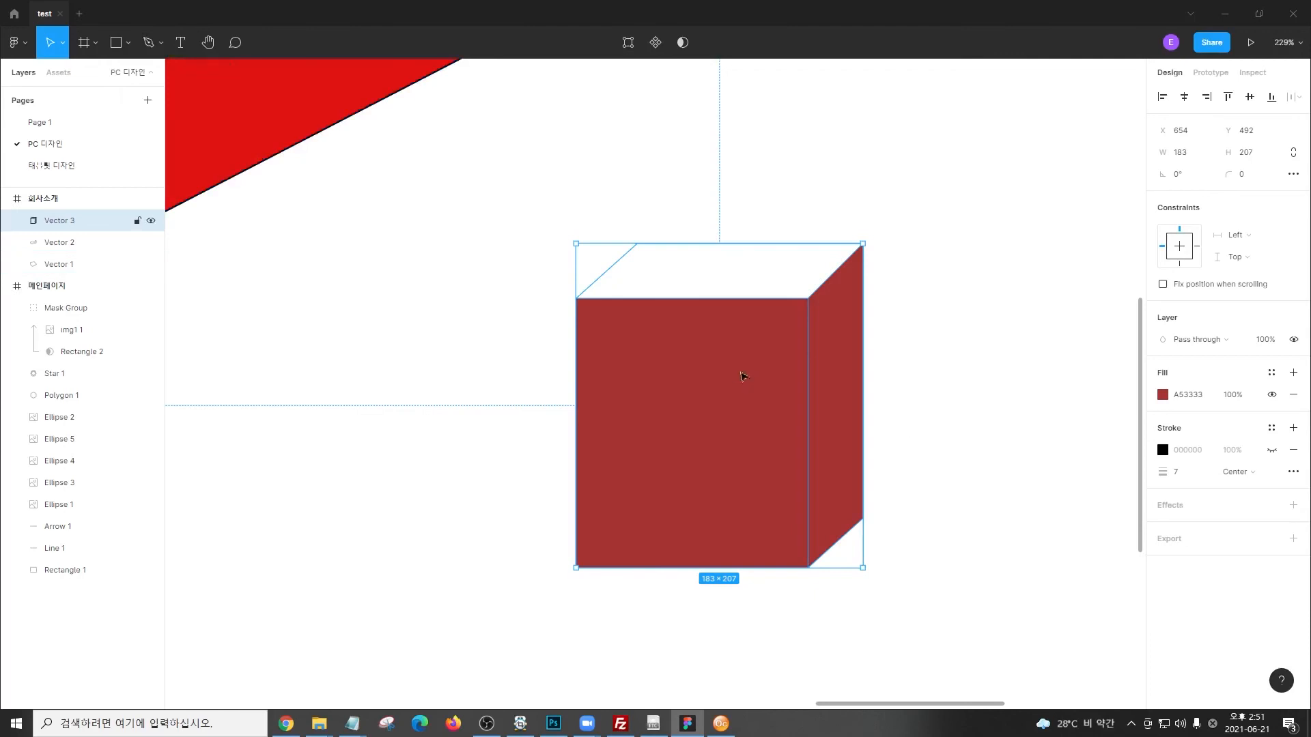
{"action": "double_click", "coordinate": [732, 373]}
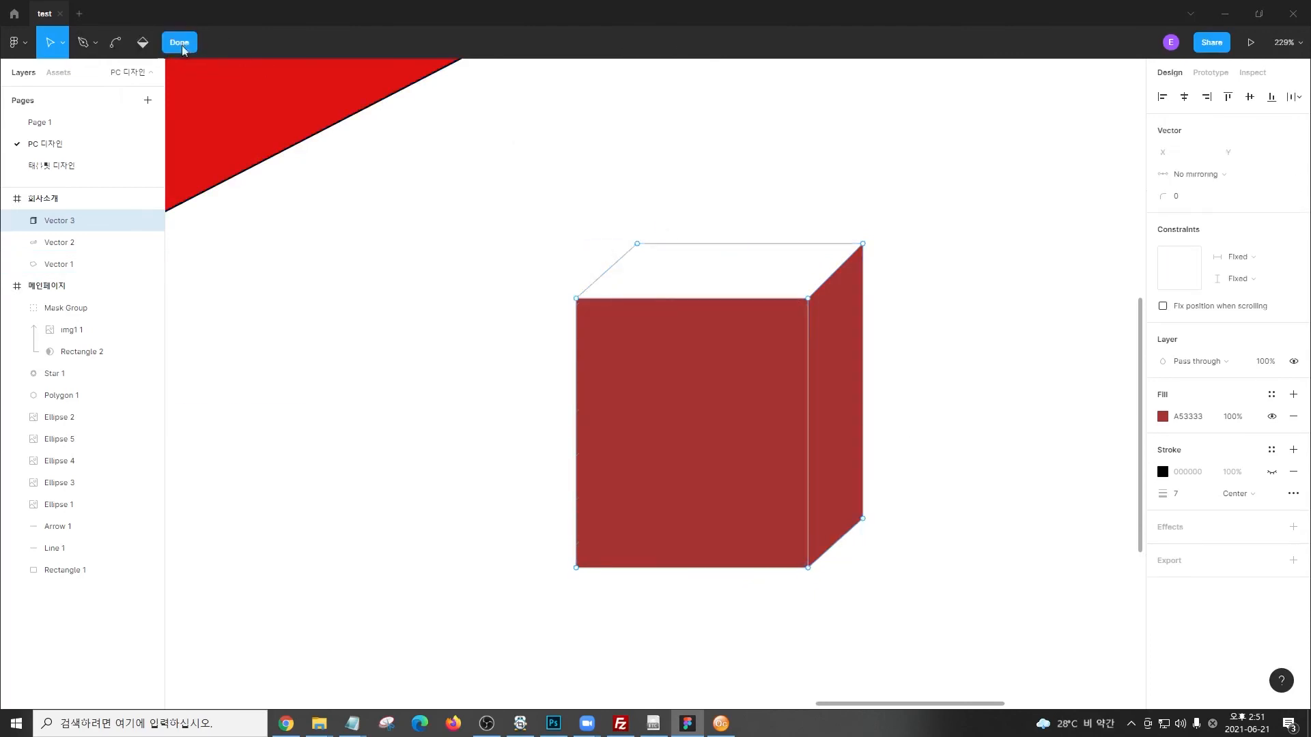
{"action": "left_click", "coordinate": [143, 44]}
{"action": "left_click", "coordinate": [705, 264]}
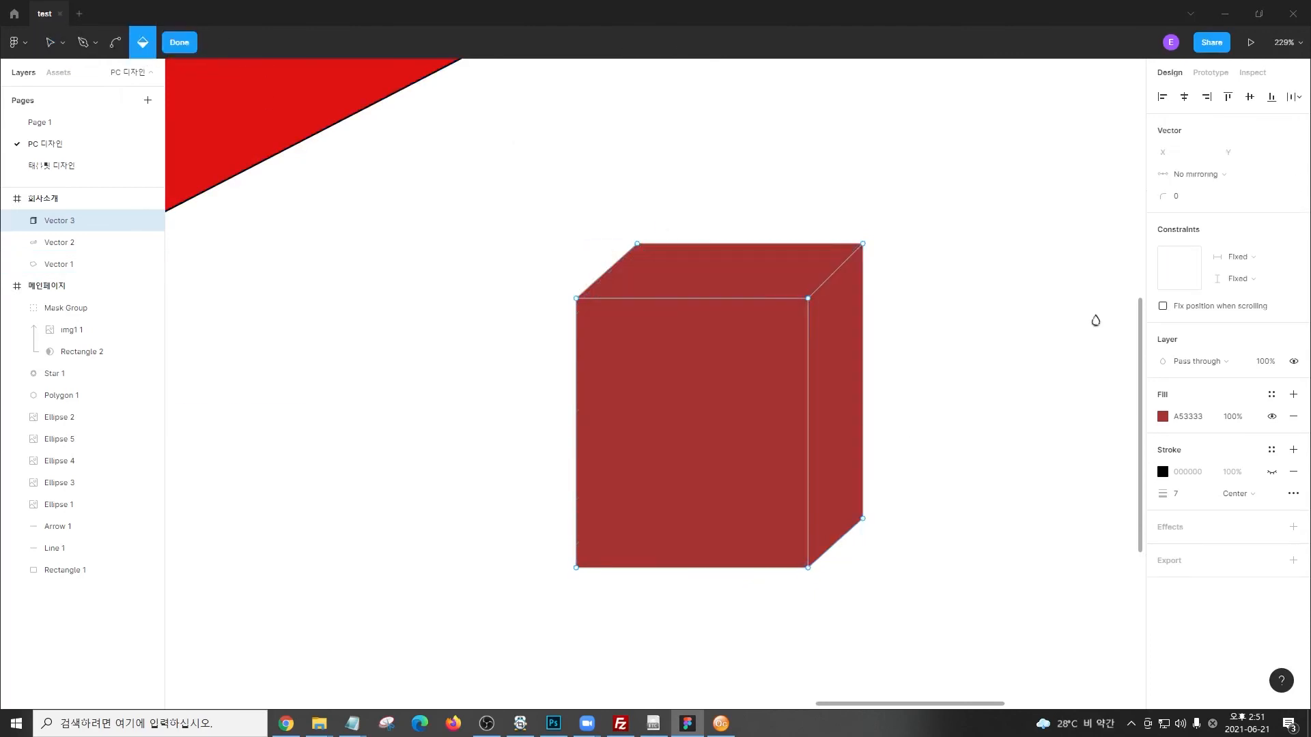
Change the box's fill color to F2E4E4, show its black stroke and leave vector editing
{"action": "left_click", "coordinate": [1163, 417]}
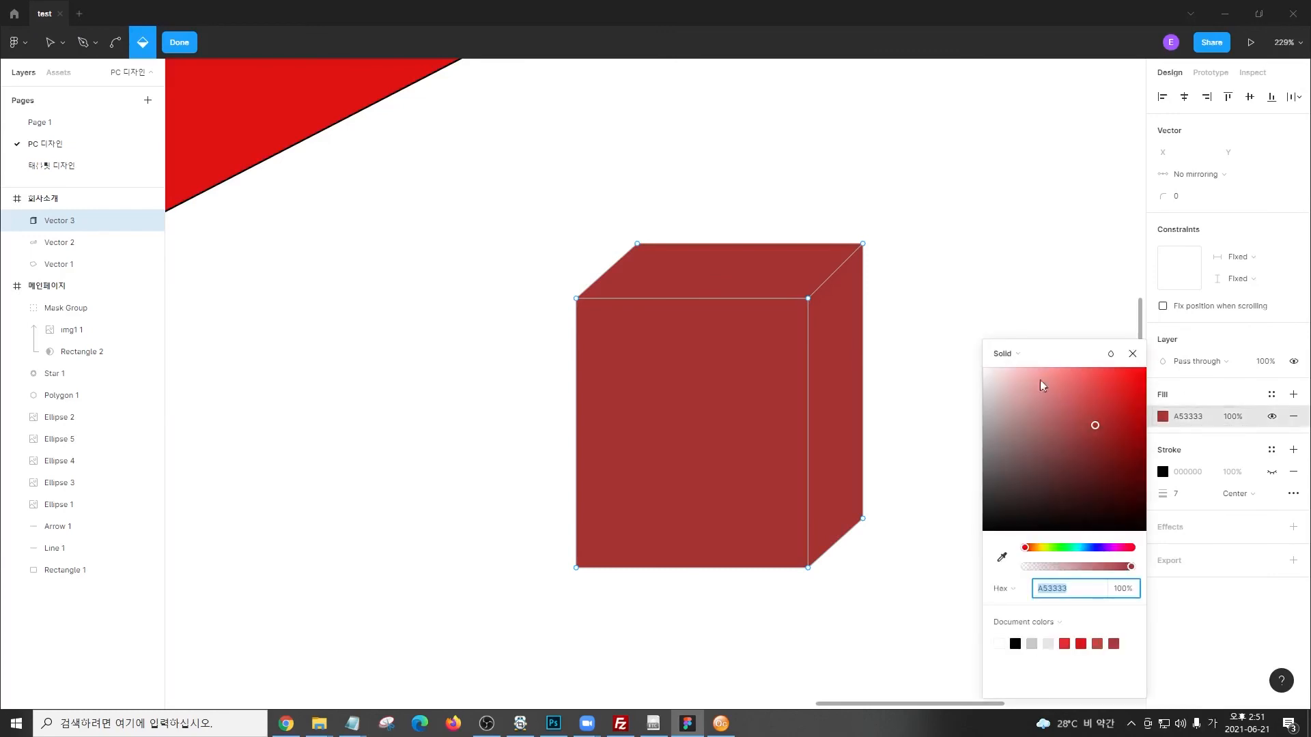
{"action": "left_click", "coordinate": [993, 380]}
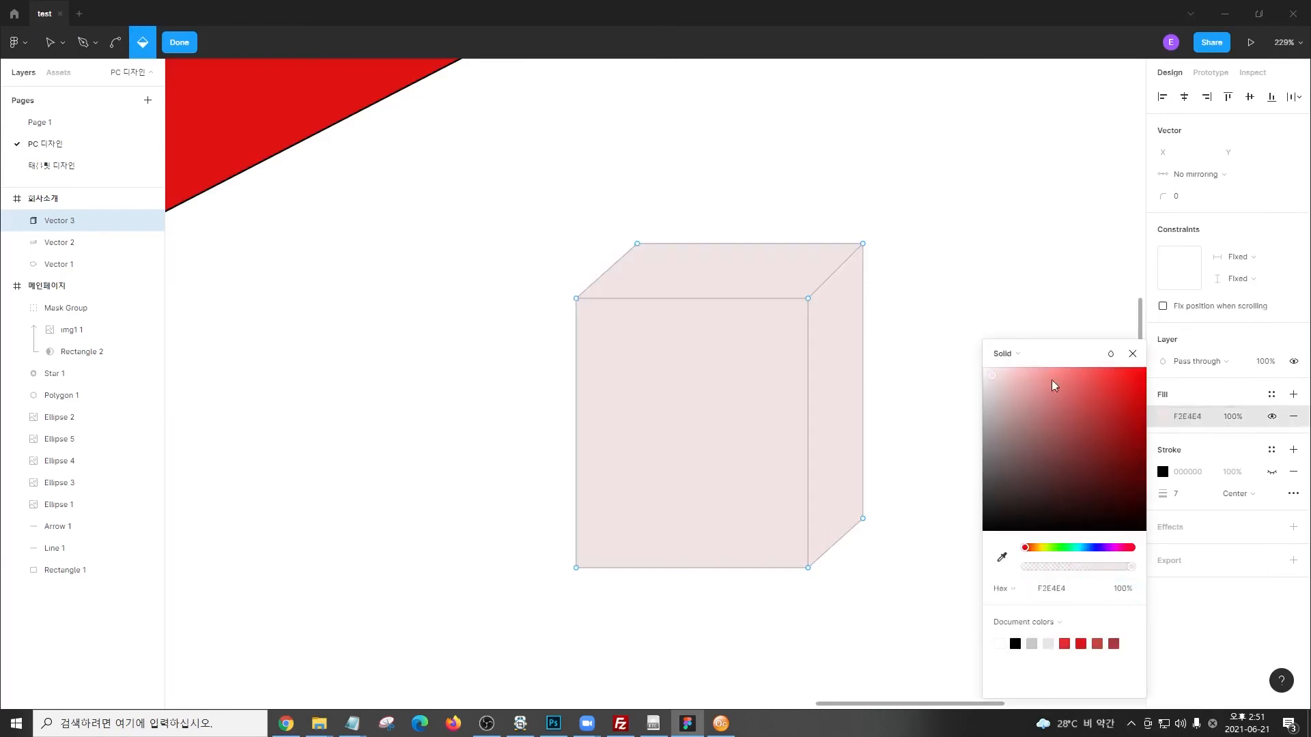
{"action": "left_click", "coordinate": [1134, 358]}
{"action": "left_click", "coordinate": [1039, 387]}
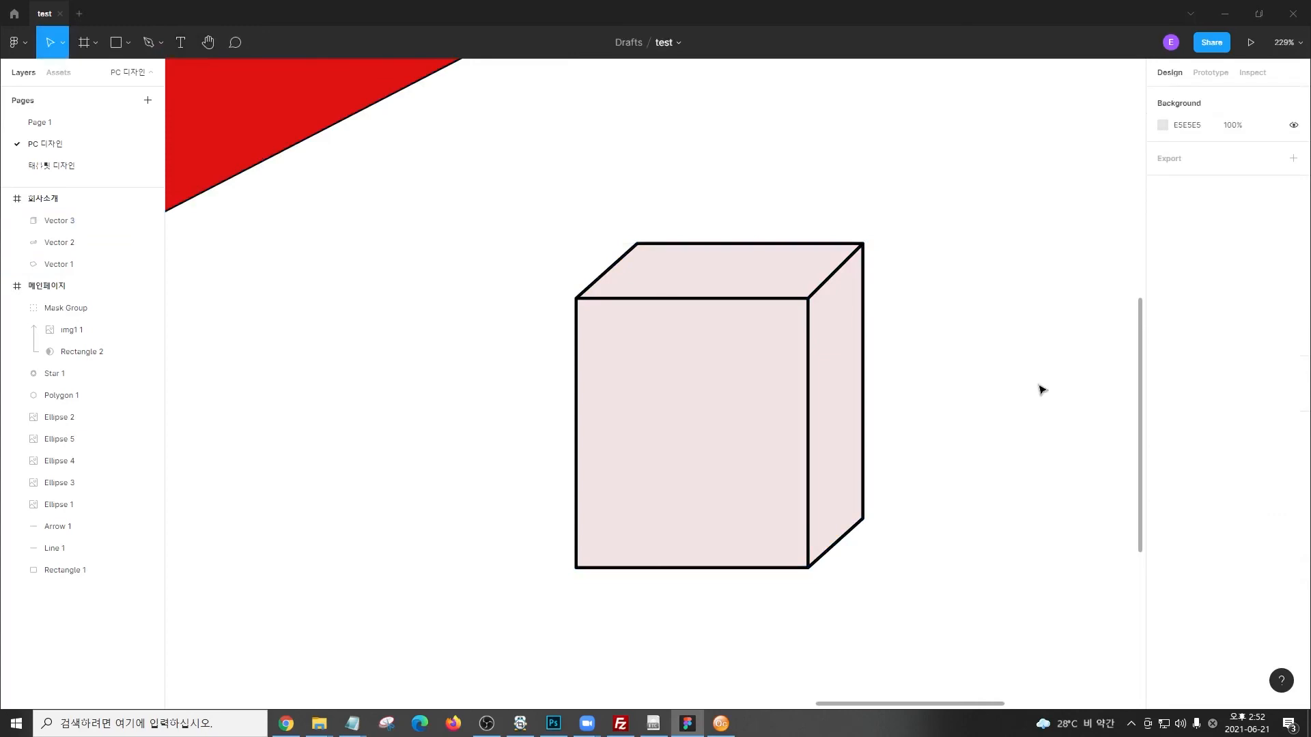